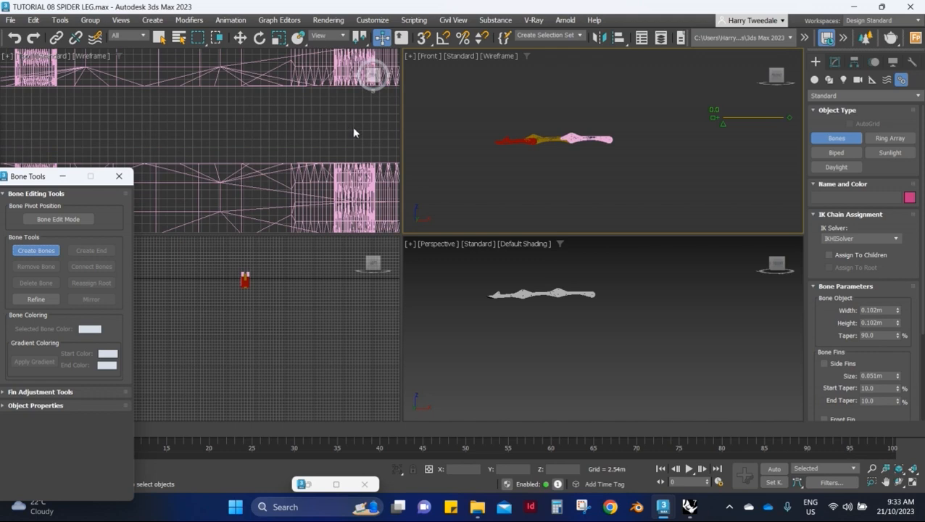
- Create a bone chain along the leg in the Top viewport, running from the pink segment through both joints to the red tip, and end it
scroll(139, 101, "down", 8)
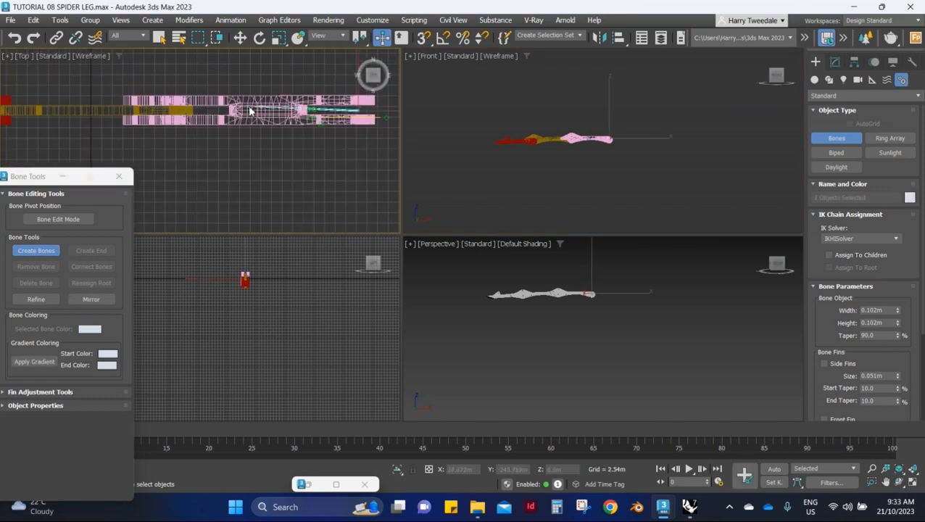
scroll(230, 116, "up", 5)
scroll(201, 109, "up", 3)
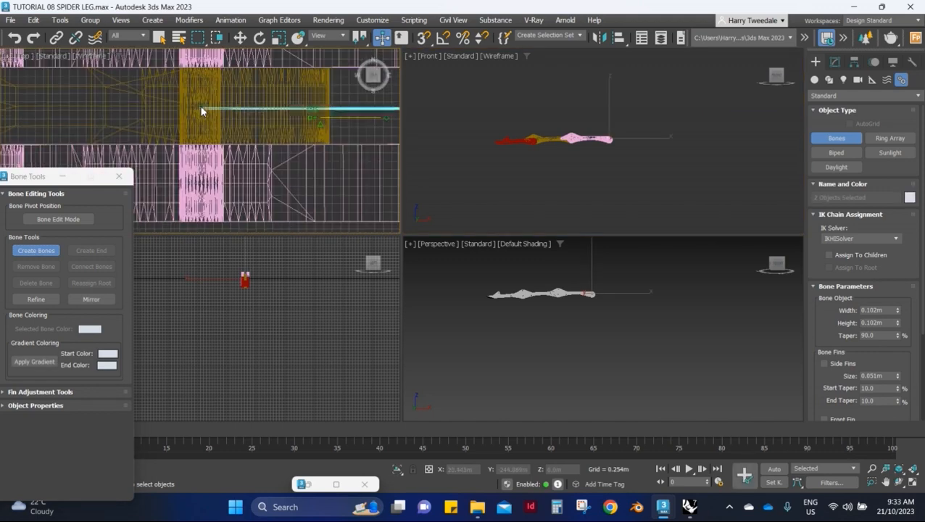
scroll(203, 109, "down", 5)
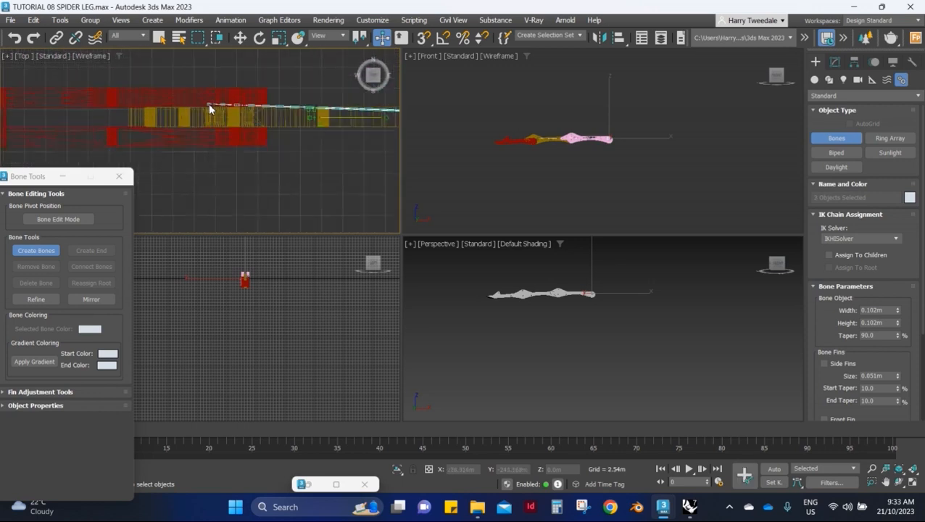
scroll(161, 110, "up", 5)
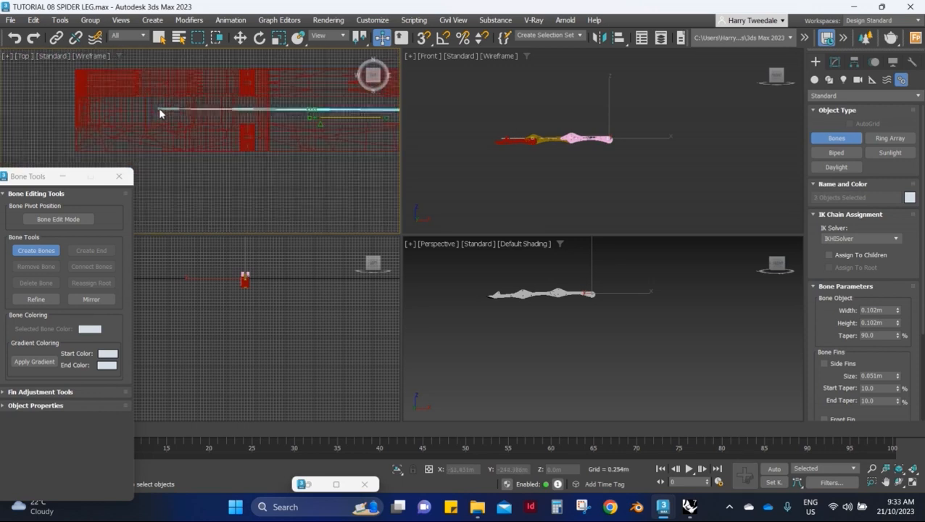
scroll(312, 116, "down", 5)
right_click(188, 122)
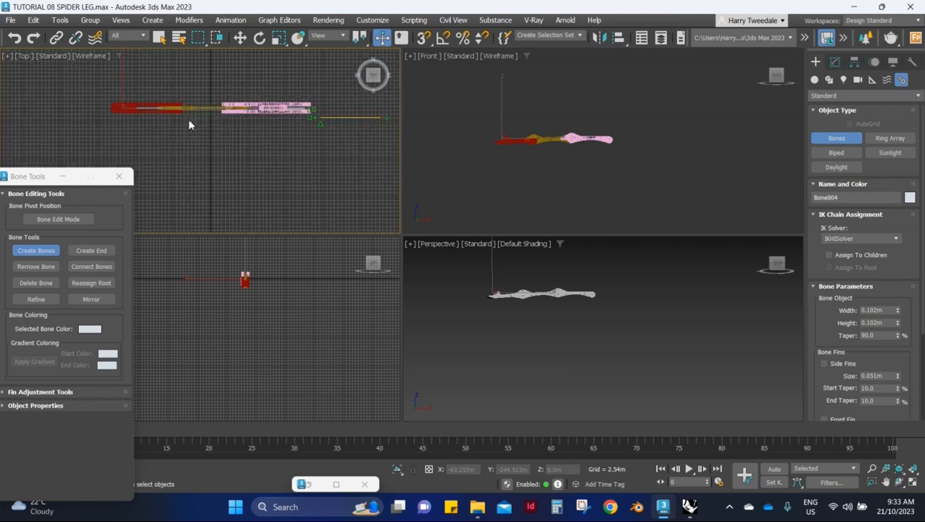
- Finish bone creation and compare the new chain's position with the leg in the Top and Front viewports
scroll(290, 130, "up", 3)
scroll(341, 126, "up", 4)
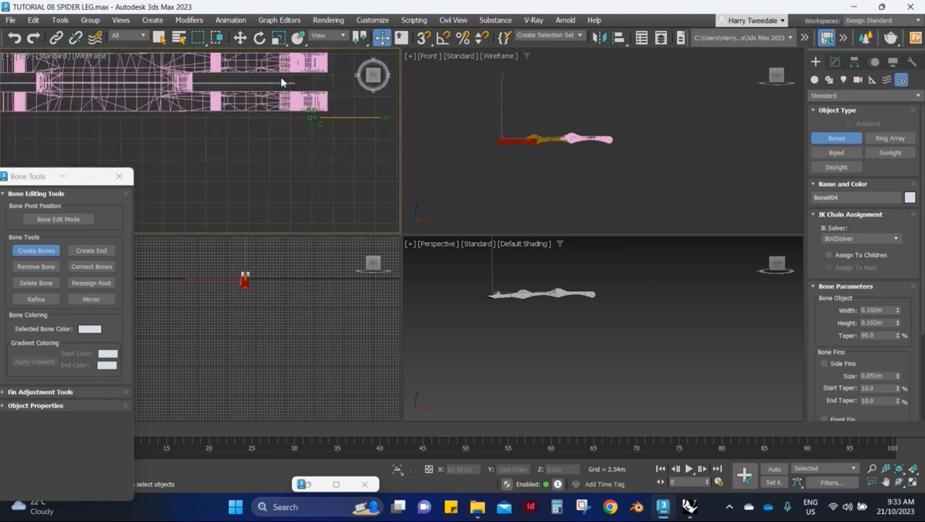
left_click(281, 83)
scroll(539, 133, "up", 3)
right_click(530, 135)
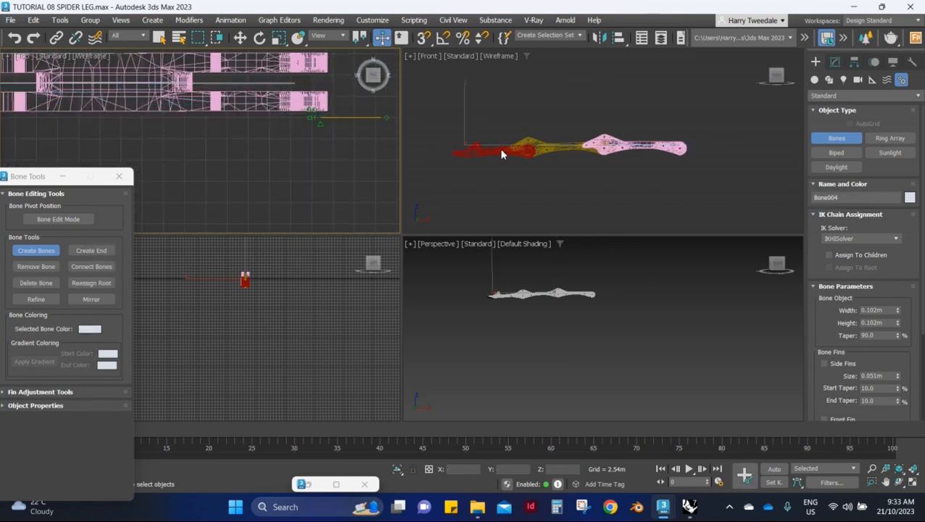
right_click(644, 151)
scroll(353, 125, "down", 5)
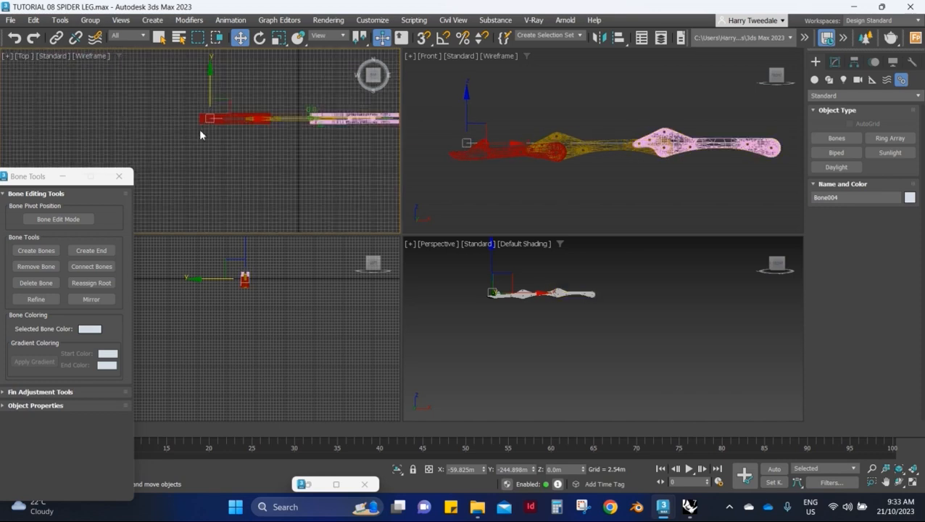
- Select the bone along the red leg segment and check its alignment in the Top and Front viewports
key("q")
scroll(183, 96, "up", 2)
left_click(183, 97)
scroll(182, 96, "down", 3)
scroll(468, 145, "up", 3)
scroll(460, 150, "down", 3)
scroll(458, 152, "up", 4)
scroll(468, 120, "down", 1)
scroll(544, 124, "up", 4)
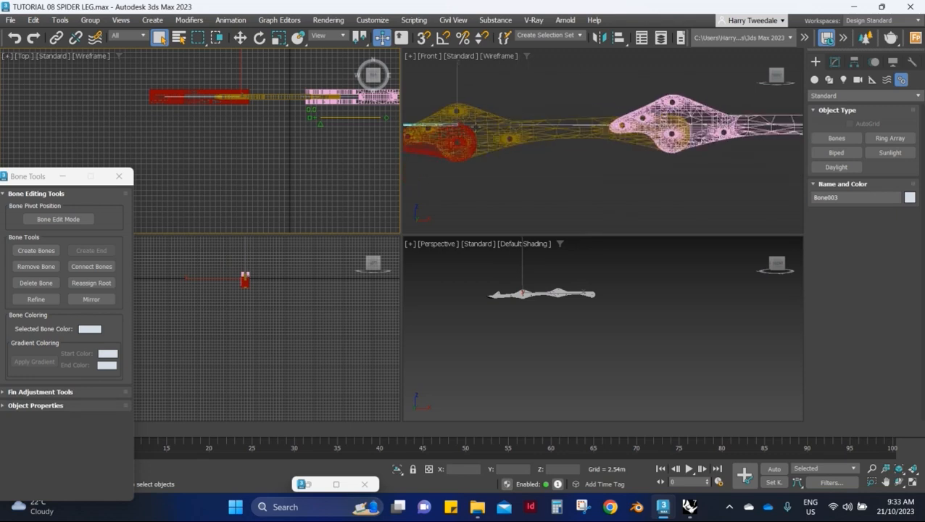
- Examine the bones' height against the leg's joint holes in the Front viewport
left_click(666, 119)
left_click(663, 87)
scroll(689, 90, "down", 4)
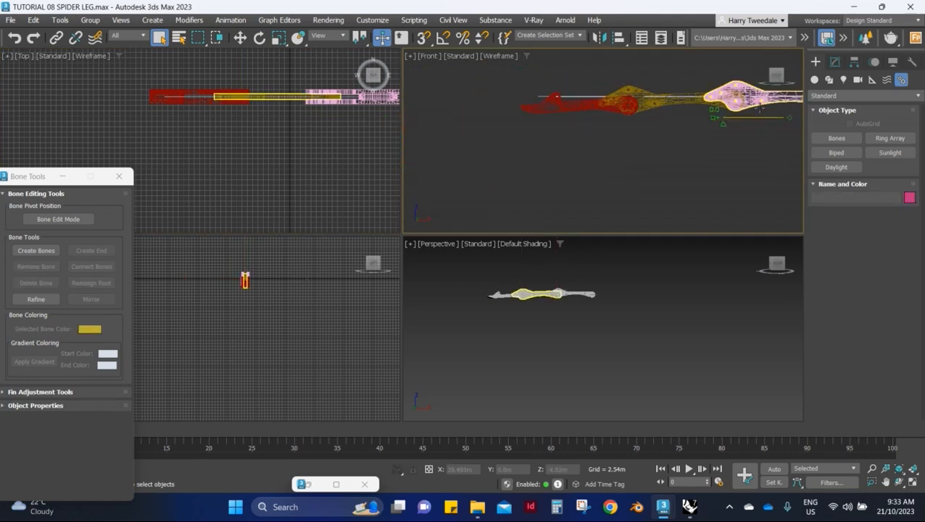
scroll(570, 100, "up", 4)
left_click(556, 97)
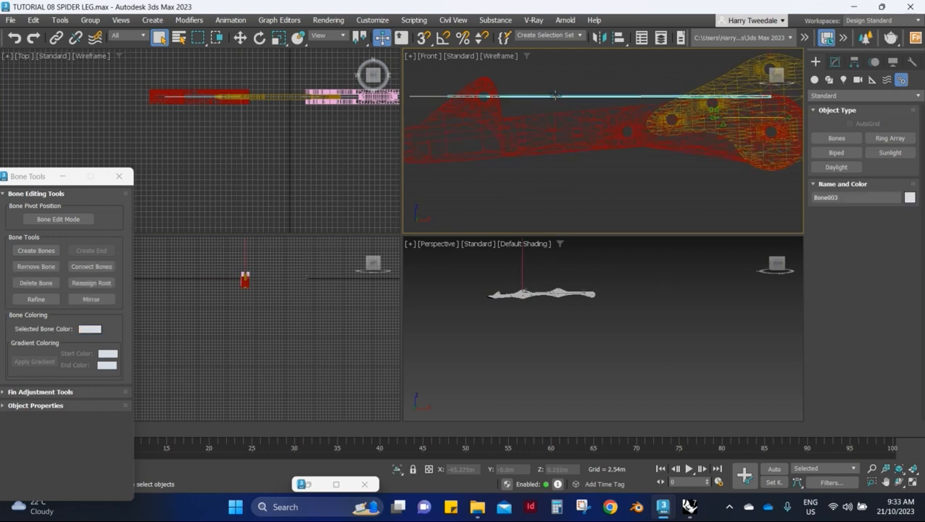
scroll(554, 97, "down", 3)
scroll(478, 96, "up", 3)
scroll(497, 112, "down", 2)
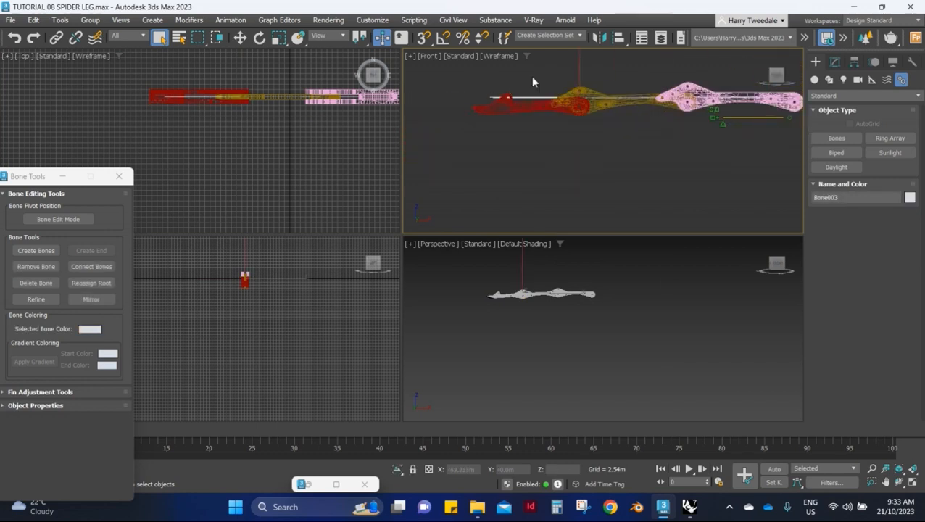
left_click(533, 101)
scroll(537, 84, "up", 3)
left_click(538, 83)
left_click(565, 96)
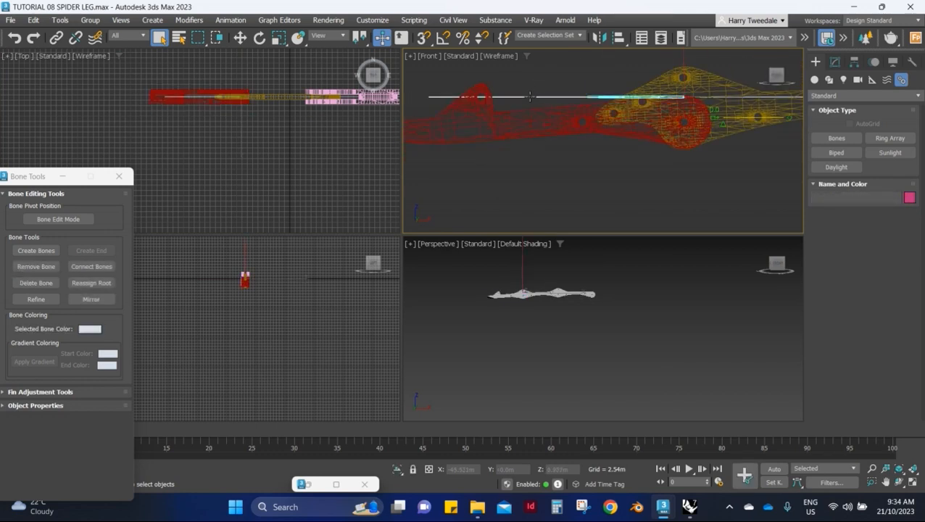
- Enable Bone Edit Mode and move the end bone down into the red segment's tip in the Front viewport, to Z about -4.39 m
left_click(838, 138)
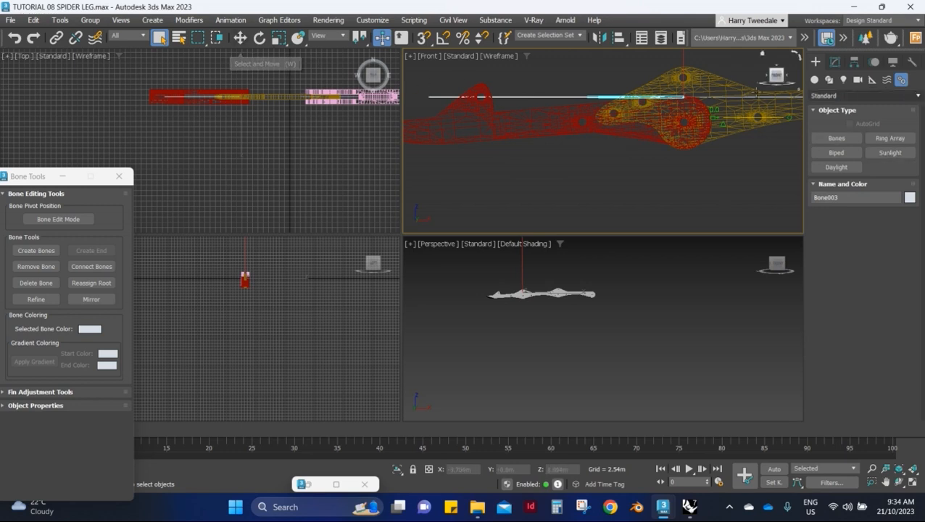
left_click(58, 218)
left_click(240, 38)
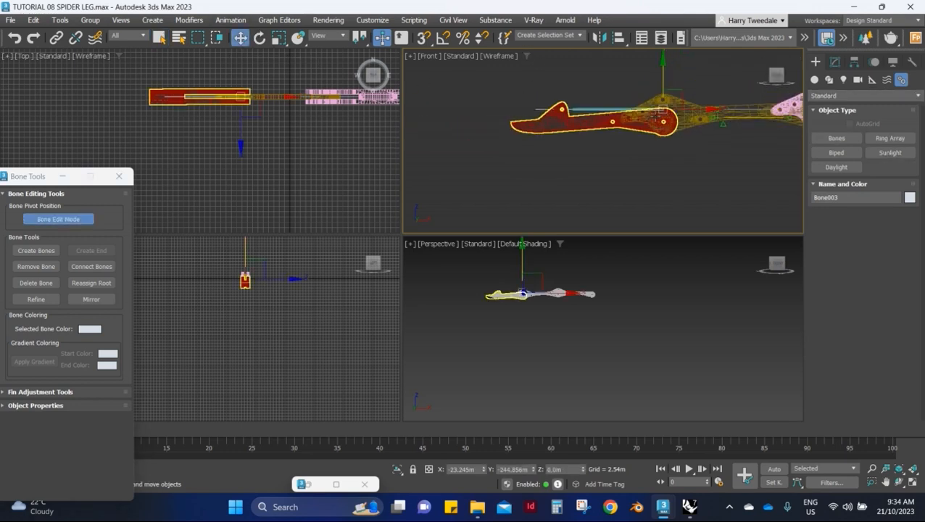
left_click(504, 120)
scroll(520, 78, "down", 5)
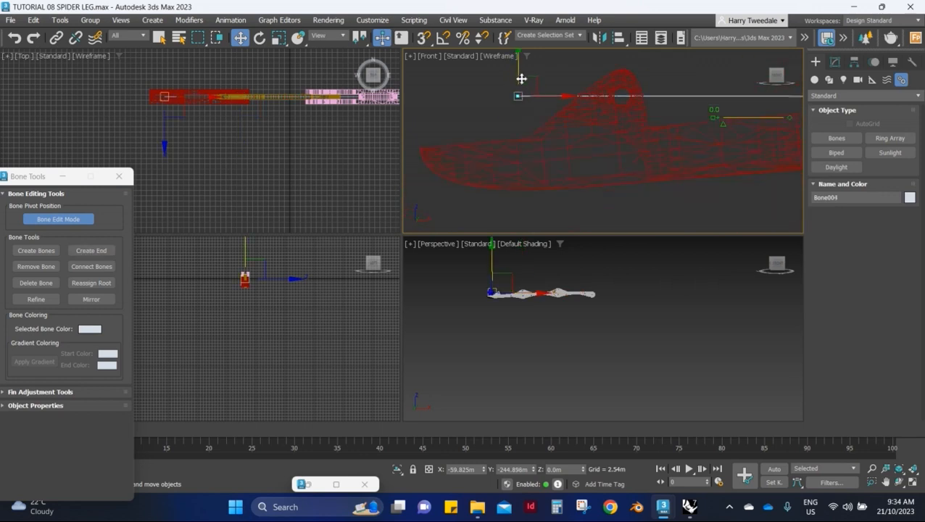
left_click_drag(521, 68, 520, 98)
scroll(520, 97, "down", 4)
scroll(630, 95, "up", 10)
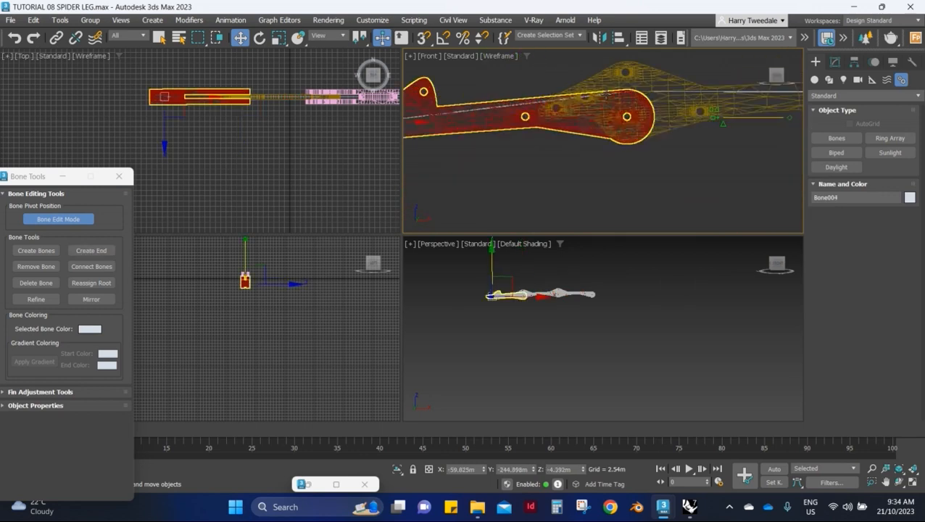
- Select the root bone and lower it to the hole at the pink segment's outer end, at Z about -1.81 m
left_click(641, 95)
scroll(630, 96, "down", 2)
scroll(629, 94, "down", 4)
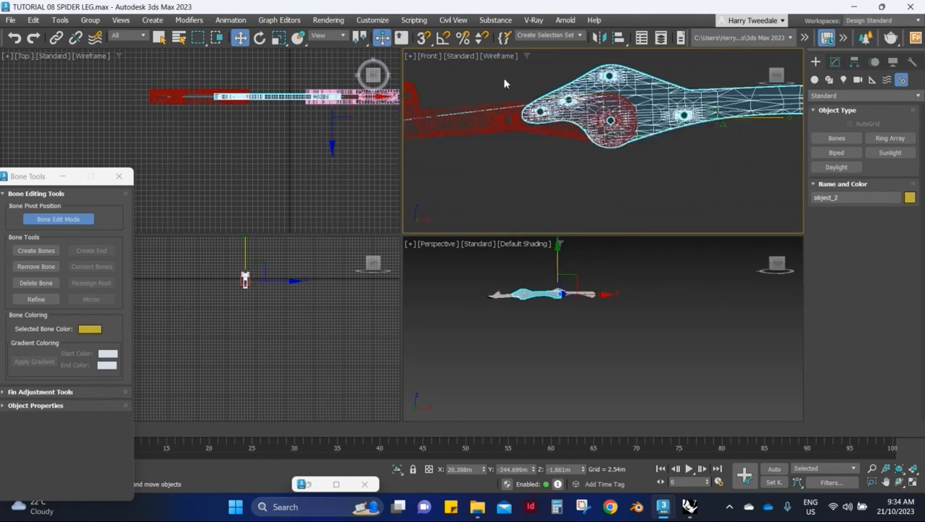
scroll(625, 97, "down", 3)
scroll(625, 97, "up", 6)
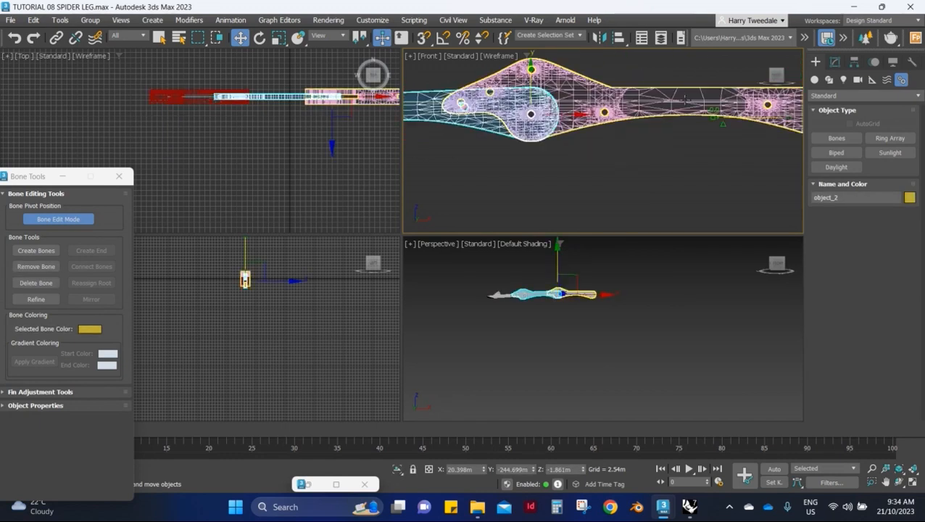
scroll(625, 97, "down", 2)
left_click(523, 107)
scroll(522, 103, "up", 4)
scroll(528, 100, "down", 6)
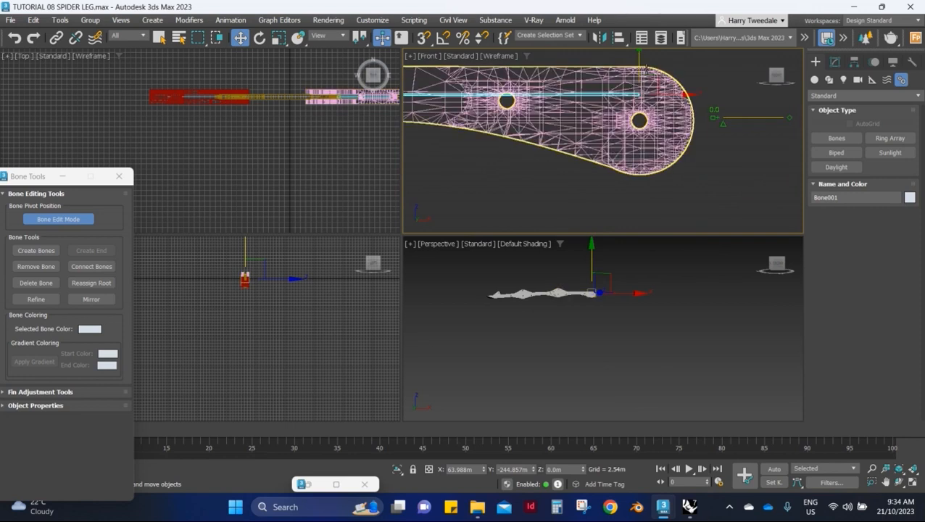
scroll(530, 78, "down", 4)
scroll(529, 77, "up", 2)
scroll(530, 77, "down", 3)
- Lower the second bone's pivot to the hole where the pink and yellow segments join
scroll(529, 80, "up", 8)
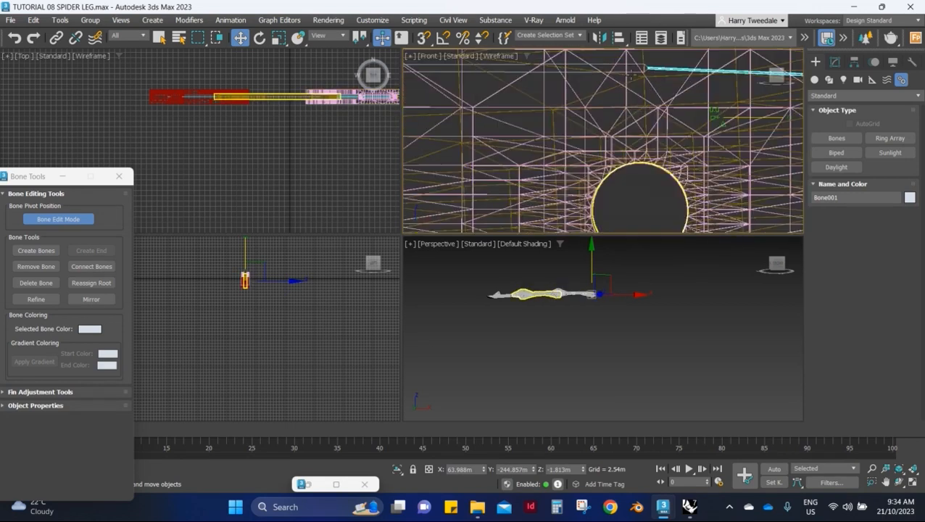
scroll(633, 75, "up", 4)
left_click(621, 73)
scroll(632, 74, "down", 8)
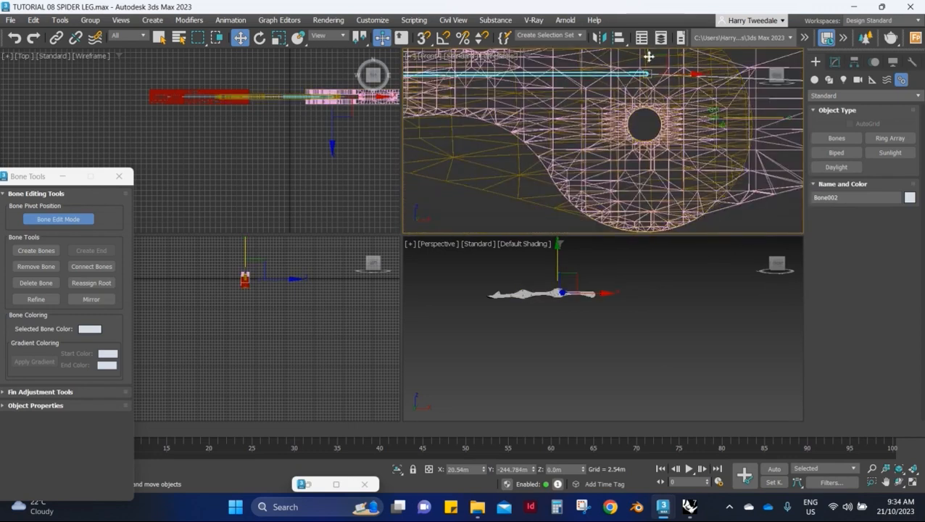
scroll(646, 98, "down", 8)
scroll(601, 80, "up", 6)
scroll(602, 80, "down", 2)
- Lower the third bone's pivot to the hole where the yellow and red segments join
left_click(482, 108)
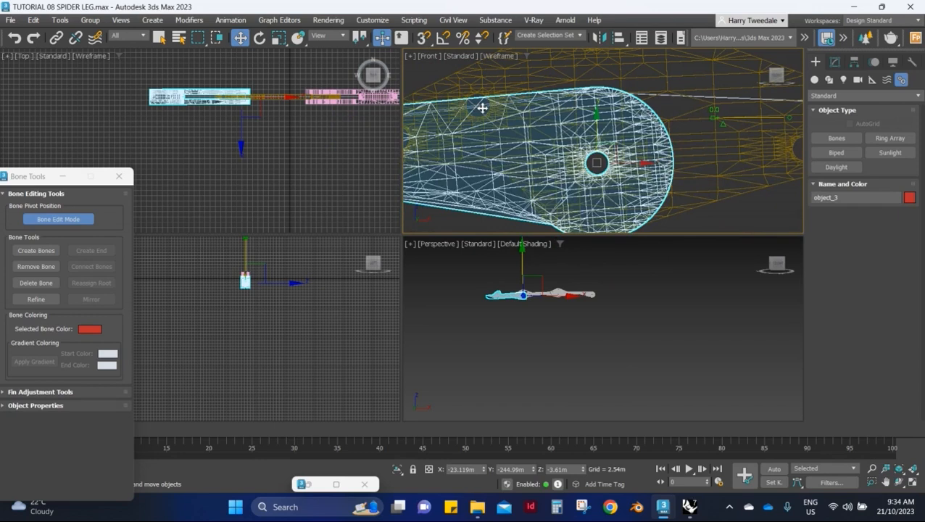
scroll(486, 111, "up", 6)
left_click(489, 114)
scroll(490, 114, "down", 4)
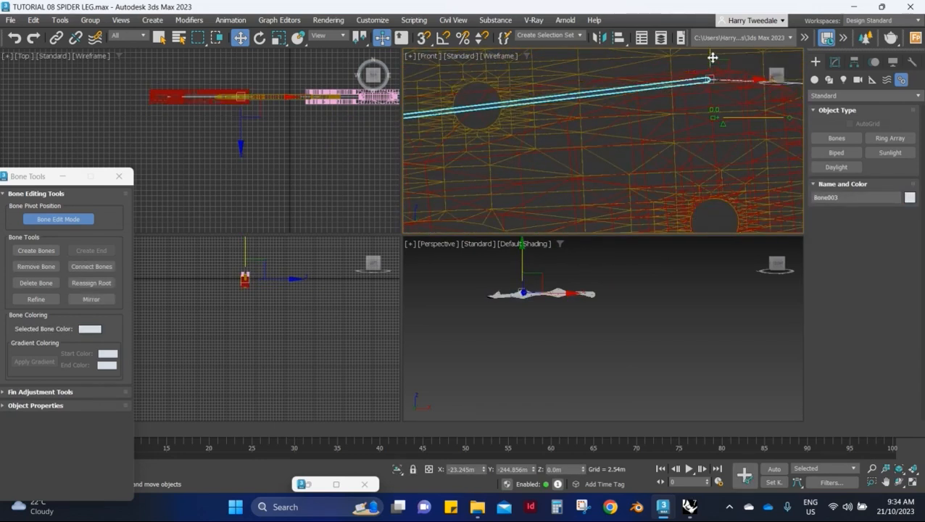
scroll(710, 87, "down", 2)
left_click(714, 109)
scroll(521, 122, "up", 4)
scroll(499, 115, "up", 4)
- Select the end bone at the red tip and move it further down to Z about -6.42 m
left_click(499, 115)
key("ctrl+z")
scroll(494, 115, "up", 3)
left_click(515, 118)
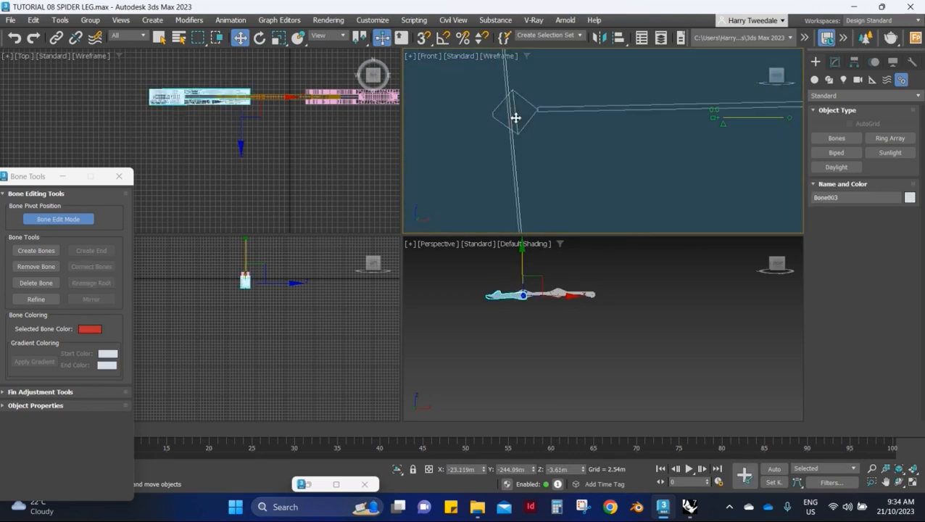
left_click(517, 116)
scroll(529, 95, "down", 4)
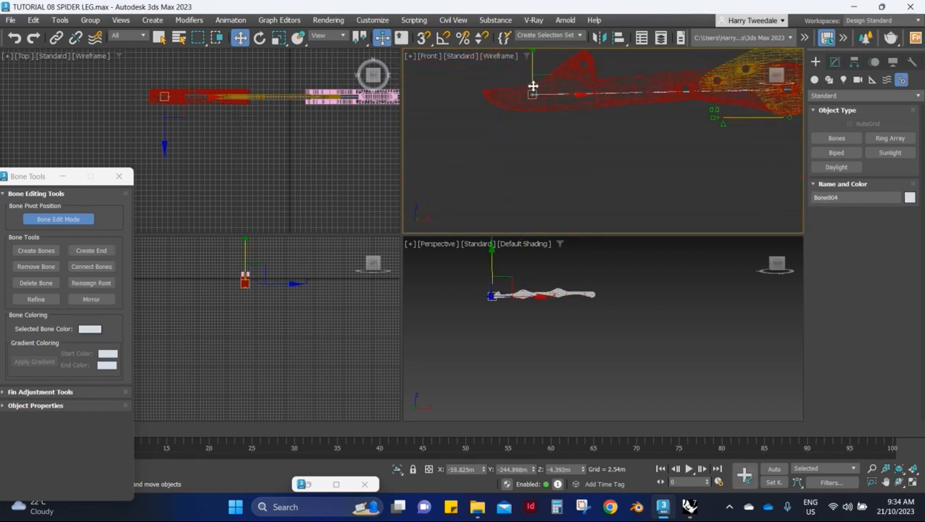
left_click_drag(535, 65, 536, 76)
scroll(489, 93, "down", 6)
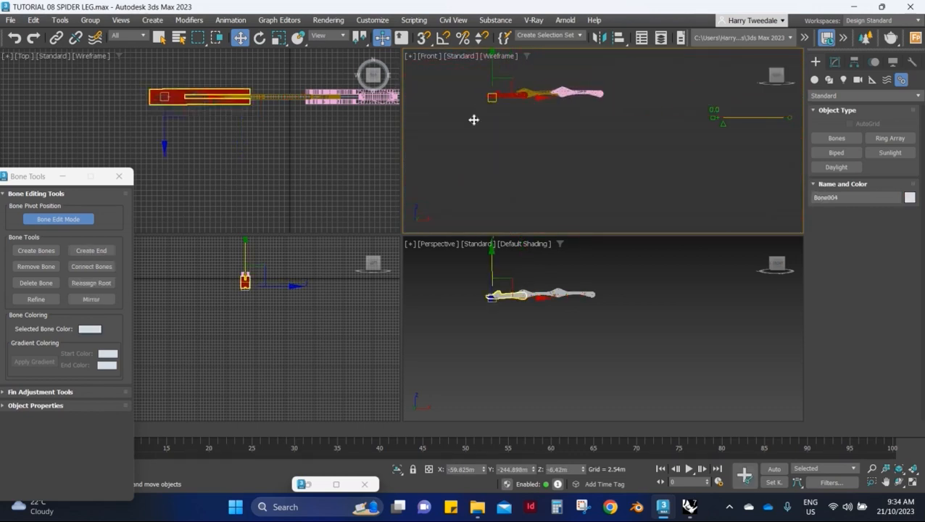
- Clear the selection and examine how the bones line up with the leg's joint holes in the Front viewport
left_click(472, 120)
scroll(520, 97, "up", 4)
scroll(627, 93, "up", 2)
scroll(549, 148, "up", 3)
scroll(529, 174, "down", 4)
scroll(508, 131, "up", 6)
scroll(731, 134, "down", 4)
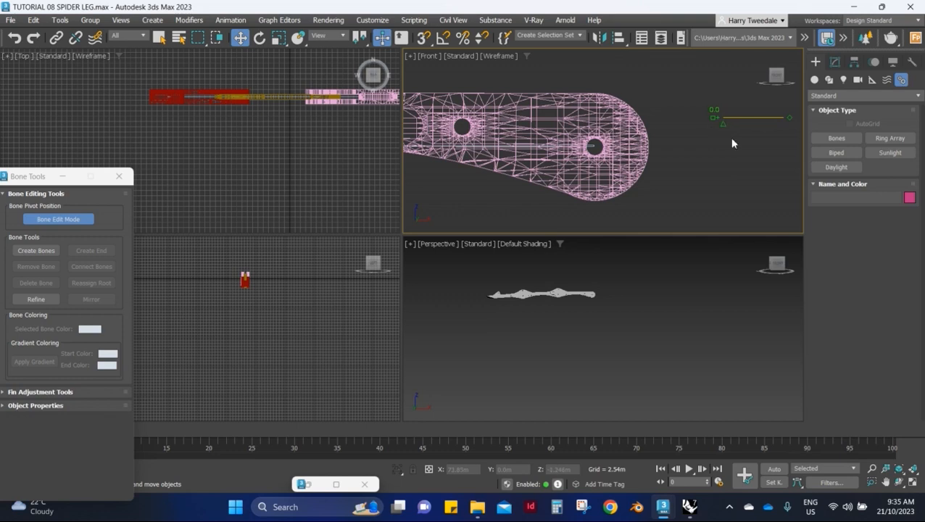
scroll(601, 148, "up", 3)
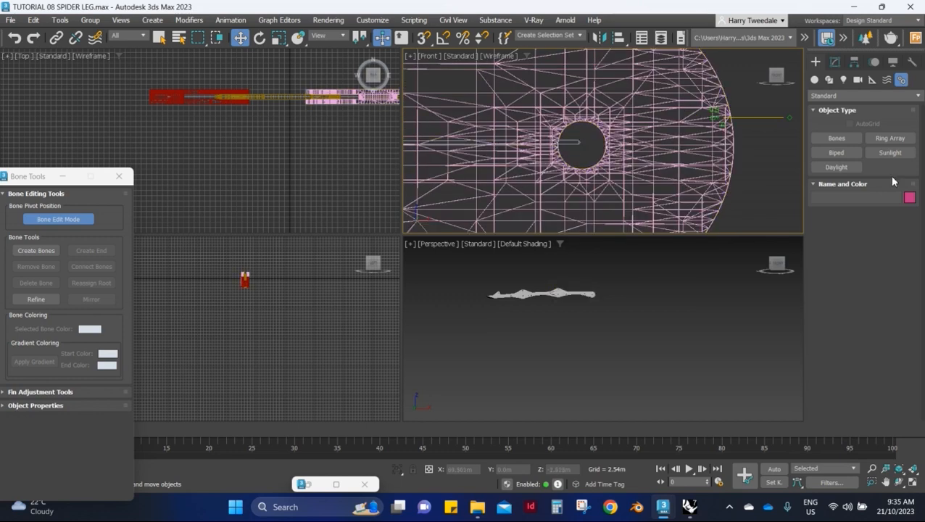
- Switch object creation to the Manipulators category of the helpers
left_click(874, 80)
left_click(860, 96)
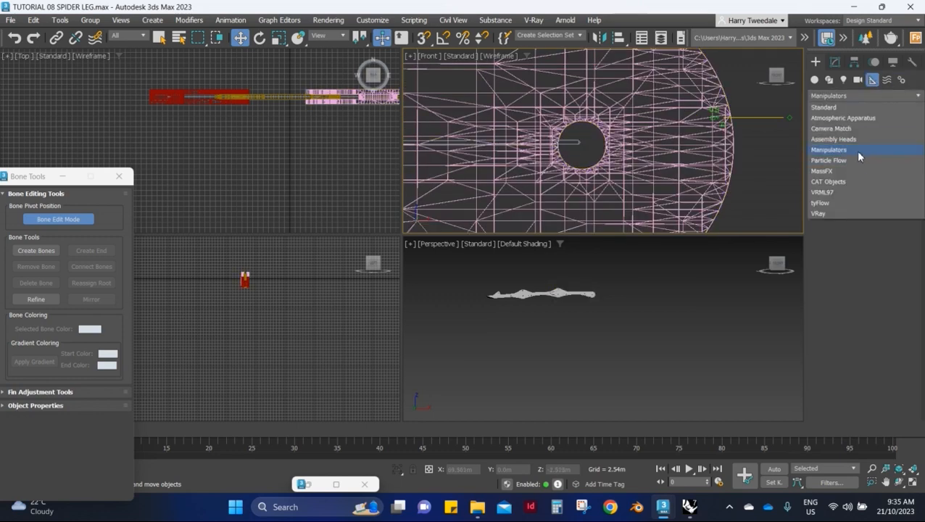
left_click(850, 153)
left_click(858, 96)
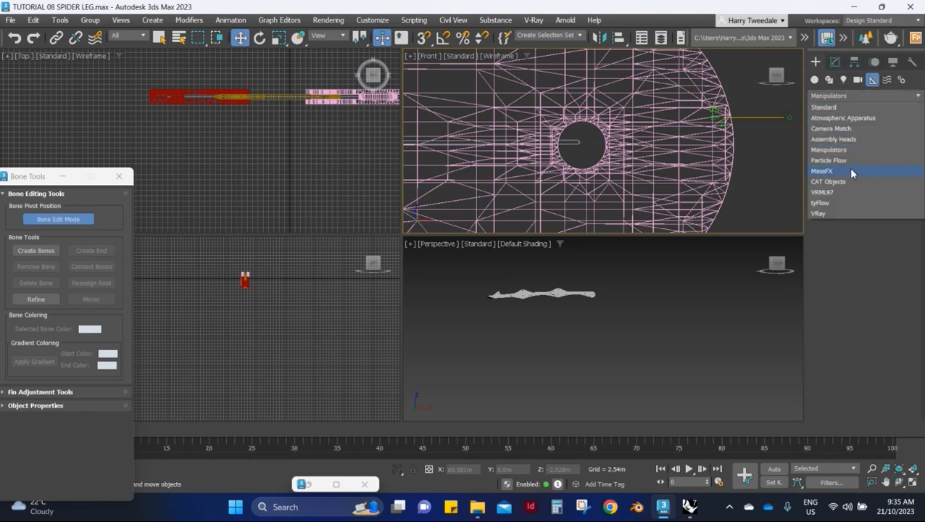
left_click(849, 149)
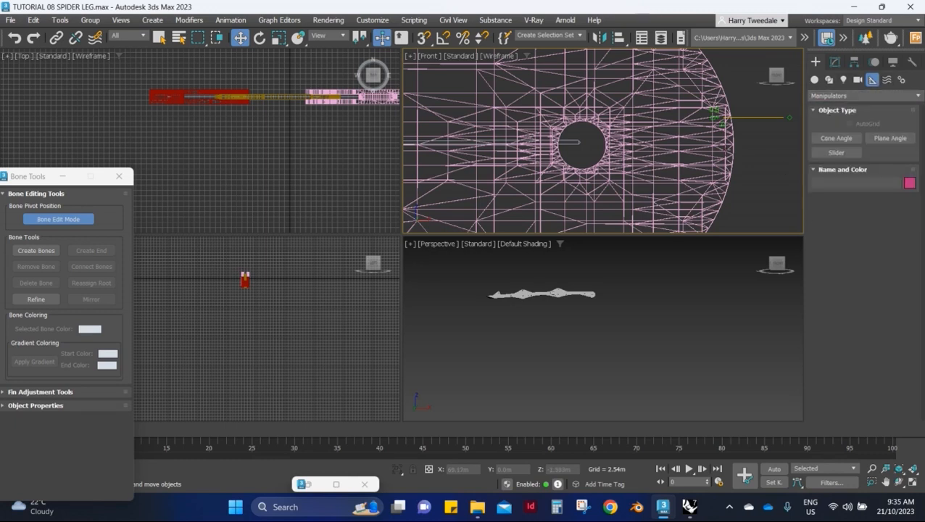
- Open the Parameter Wire dialog and move its window clear of the bone tools
left_click(230, 20)
left_click(295, 259)
left_click(239, 22)
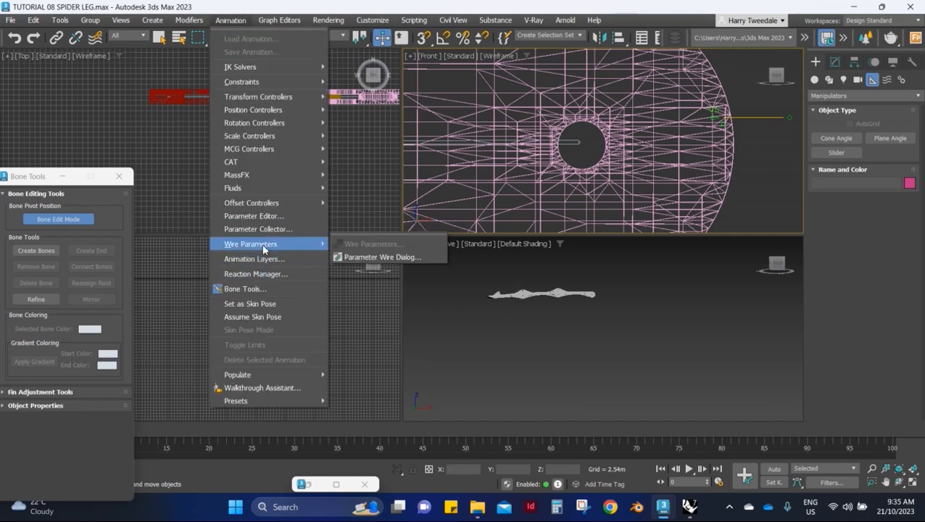
left_click(406, 256)
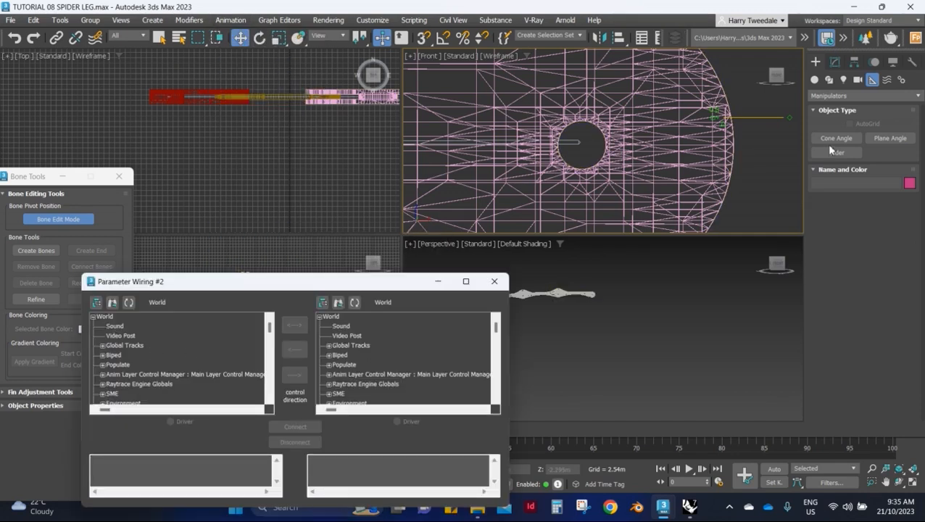
left_click_drag(187, 282, 337, 214)
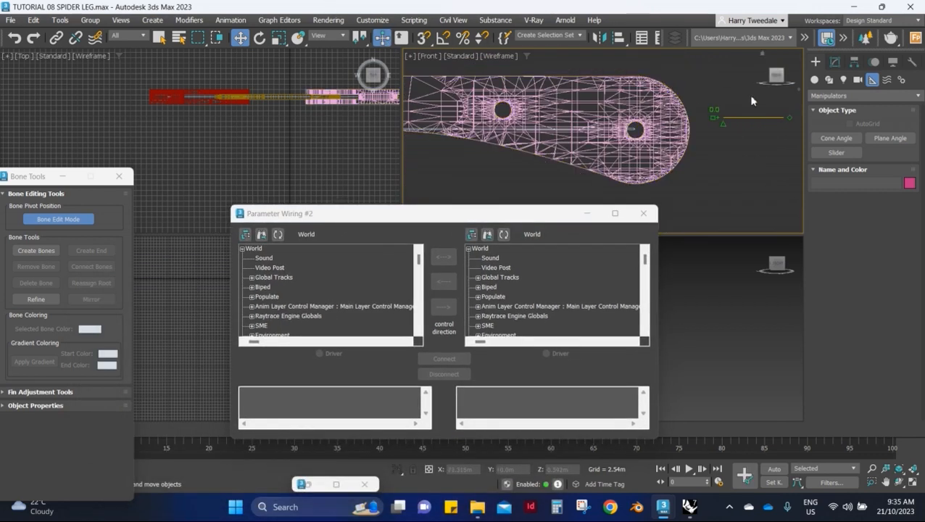
- Load the viewport slider into the driver side of the wiring dialog and choose its value parameter
left_click(715, 118)
left_click(278, 234)
left_click(251, 258)
left_click(287, 288)
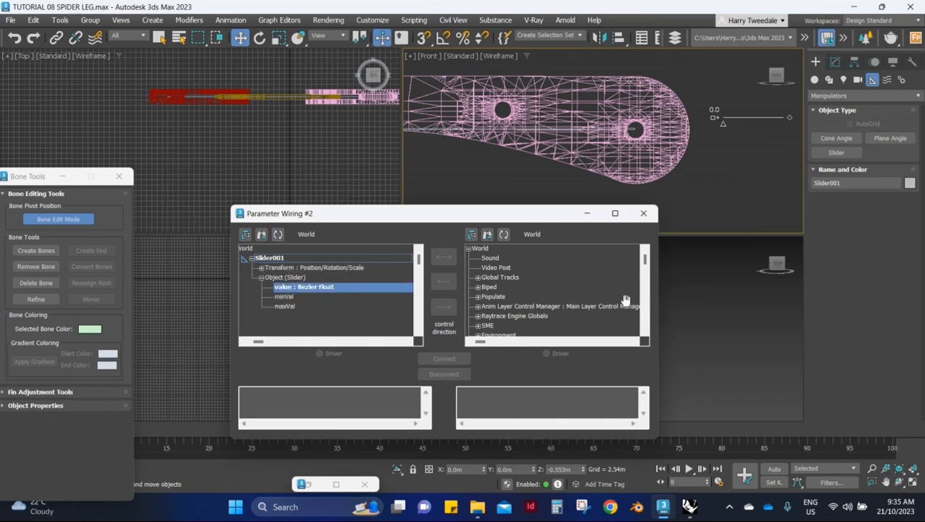
- Select the first bone at the pink segment's end hole and choose its Y Rotation on the target side of the wiring dialog
scroll(622, 151, "up", 4)
scroll(650, 122, "up", 2)
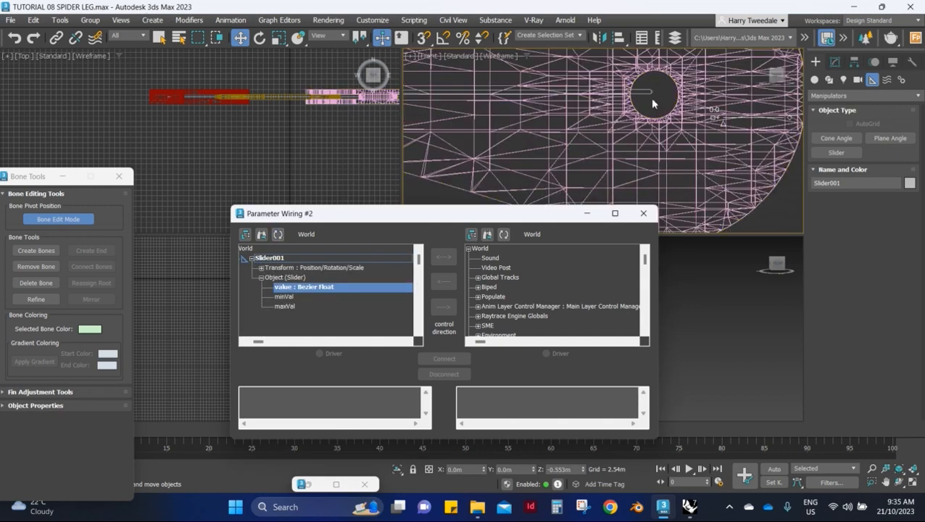
left_click(650, 94)
left_click(504, 234)
left_click(483, 259)
left_click(493, 268)
left_click(501, 287)
left_click(536, 306)
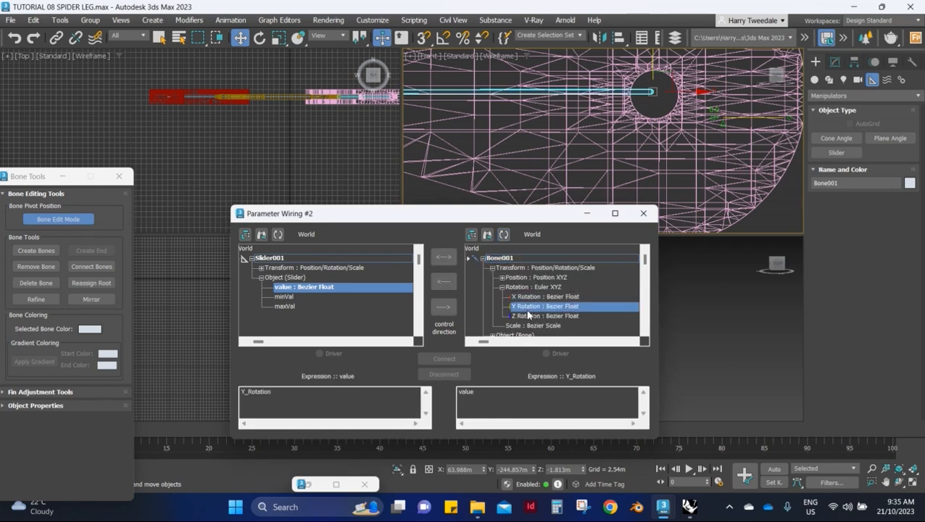
- Examine the leg and the first bone's axis directions in the Top and Front viewports
scroll(611, 79, "down", 5)
scroll(338, 102, "down", 4)
middle_click_drag(340, 103, 309, 109)
scroll(313, 108, "up", 4)
scroll(345, 102, "up", 2)
scroll(339, 141, "up", 4)
middle_click_drag(339, 173, 331, 138)
scroll(286, 145, "down", 6)
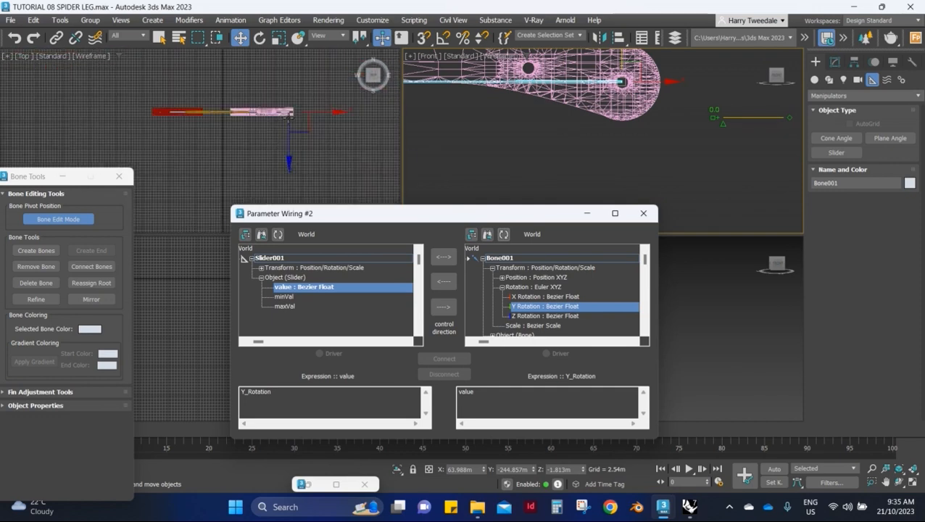
scroll(290, 116, "up", 2)
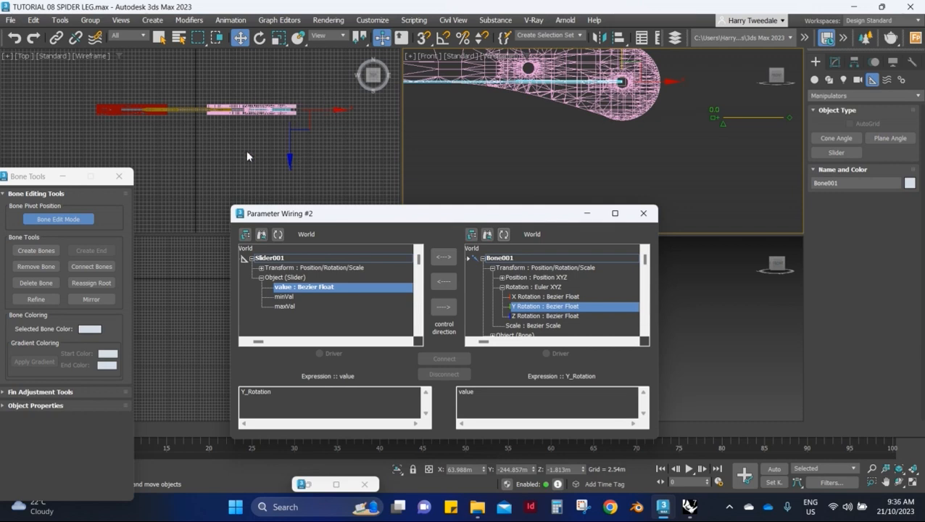
- Wire the slider value one-way to Bone001's Z Rotation with the expression DegToRad value
left_click(554, 317)
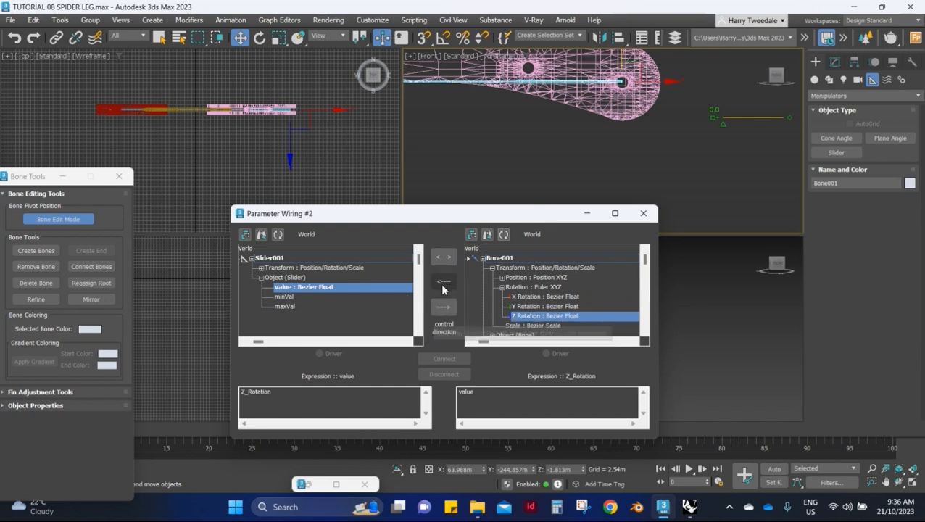
left_click(459, 391)
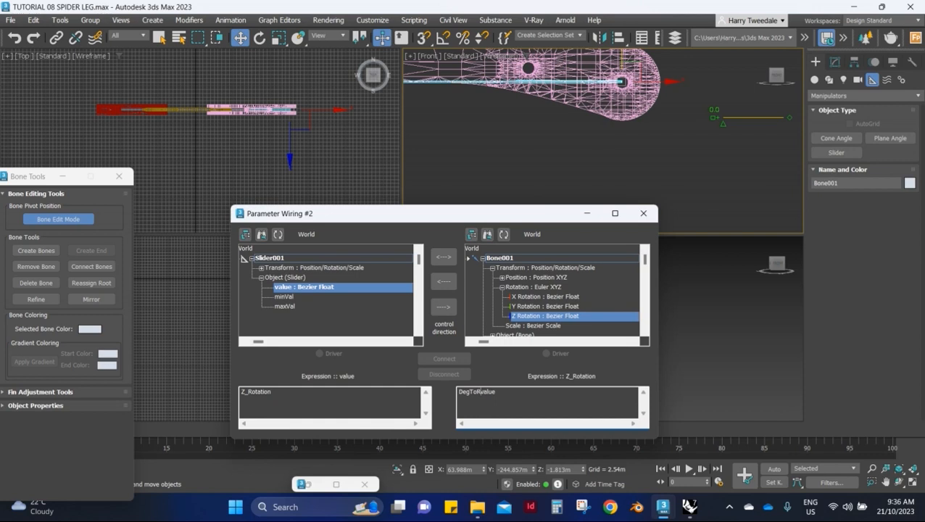
type("DegToRad")
left_click(444, 306)
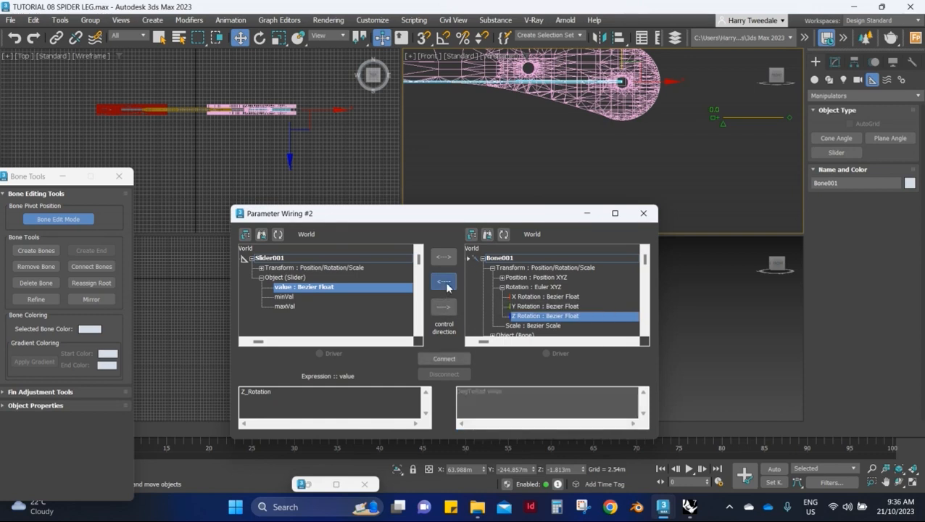
left_click(444, 359)
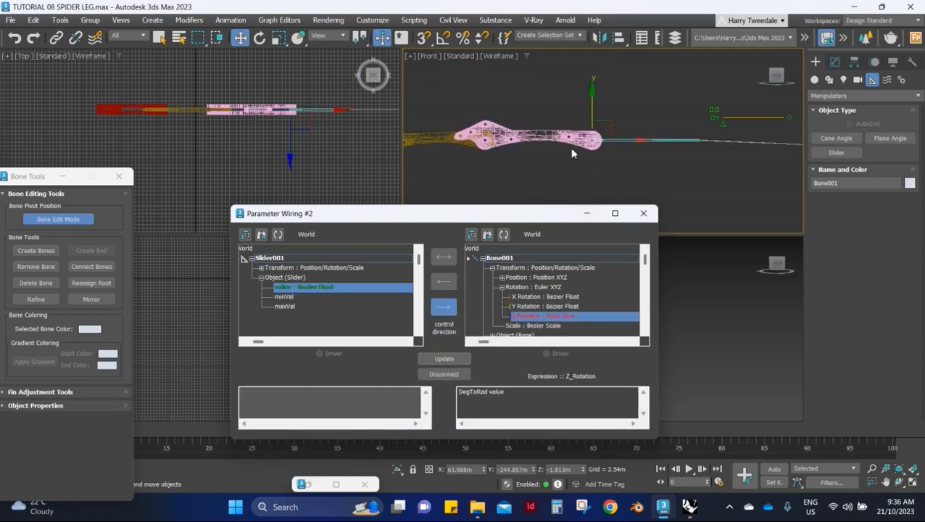
- Try the slider on the Z Rotation wire, return it to 0, and remove the connection from Bone001
left_click_drag(735, 125, 680, 132)
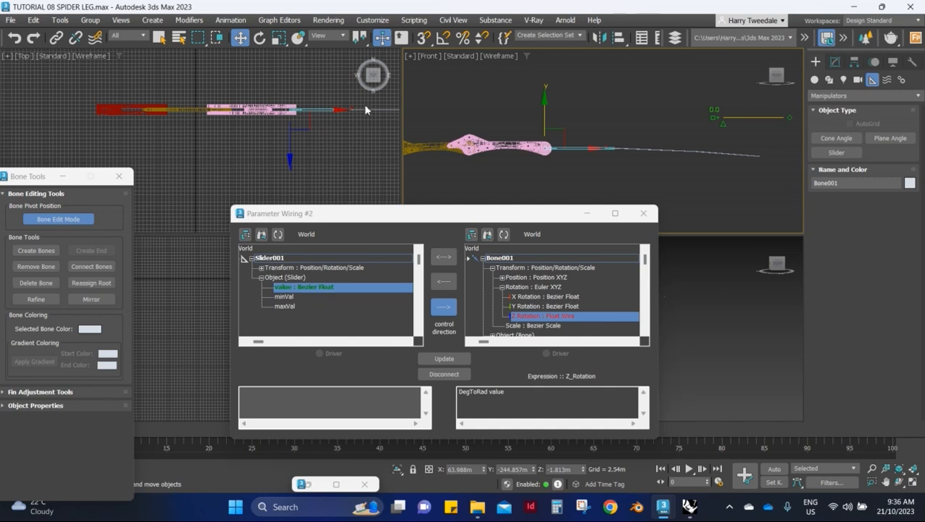
scroll(586, 148, "up", 2)
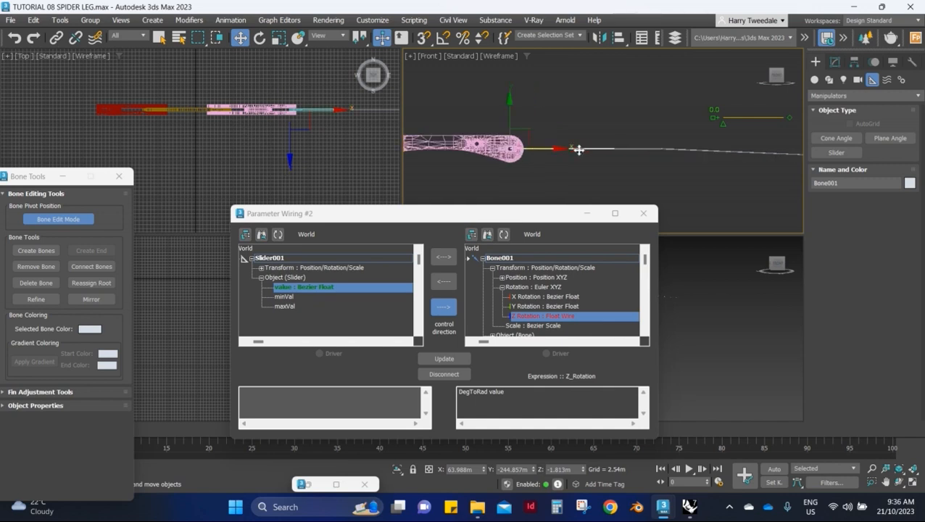
left_click(520, 307)
left_click(546, 316)
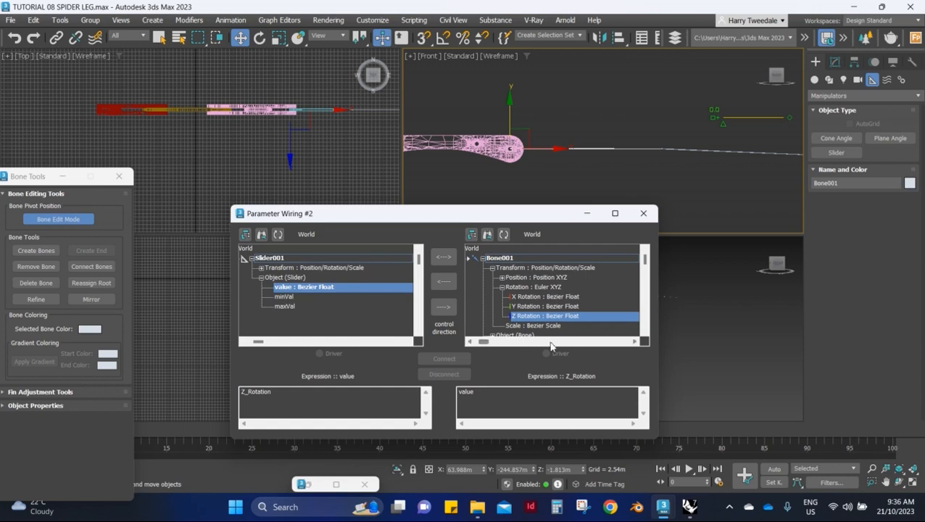
- Wire the slider value one-way to Bone001's Y Rotation using DegToRad value, and test the slider before returning it to 0
left_click(546, 307)
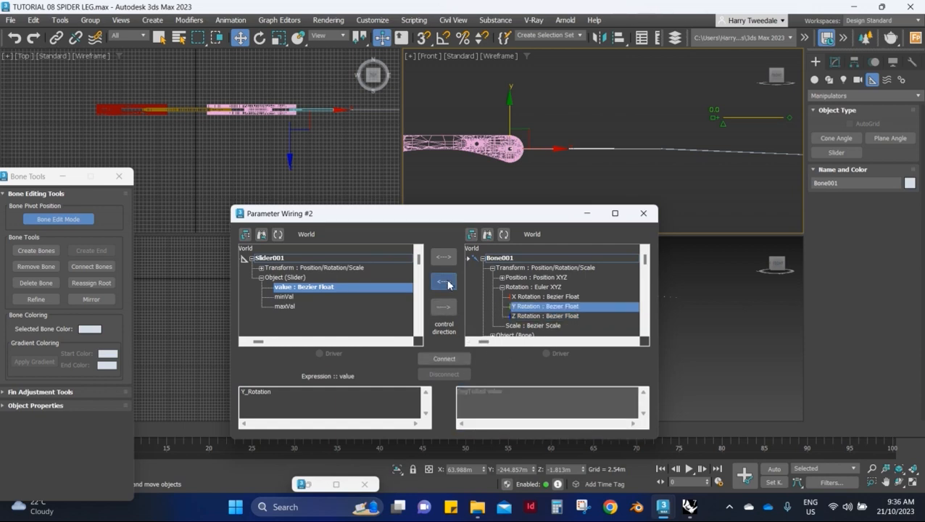
left_click(444, 306)
left_click(444, 358)
scroll(691, 139, "down", 2)
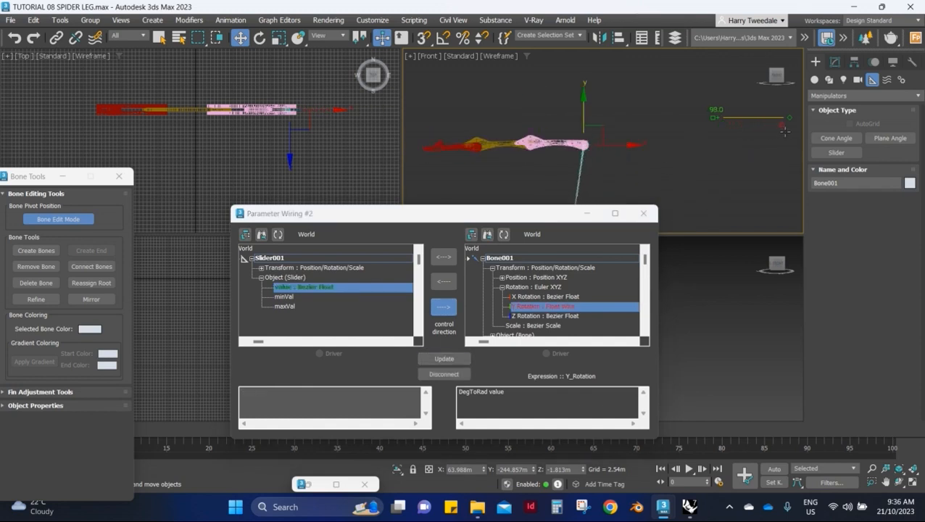
left_click_drag(765, 131, 712, 134)
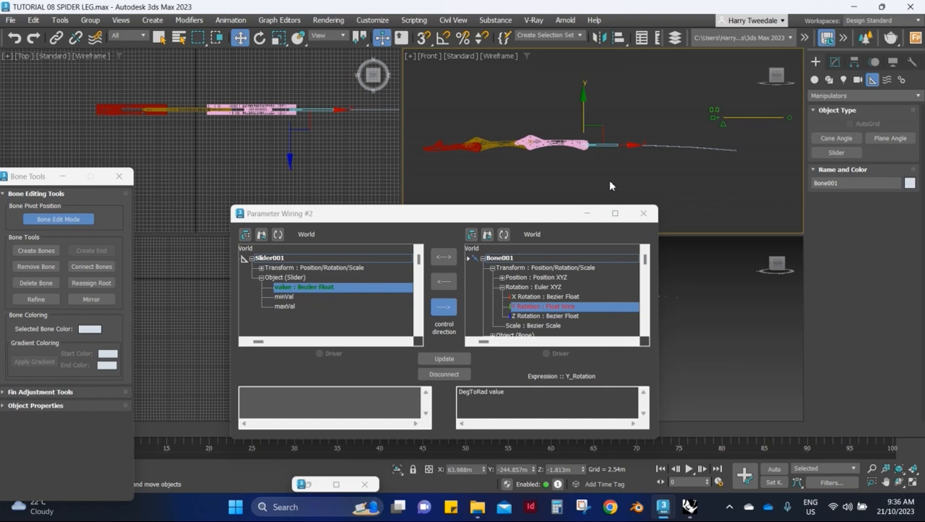
- Select the second bone and choose its Y Rotation as the target parameter in the wiring dialog
scroll(610, 186, "up", 1)
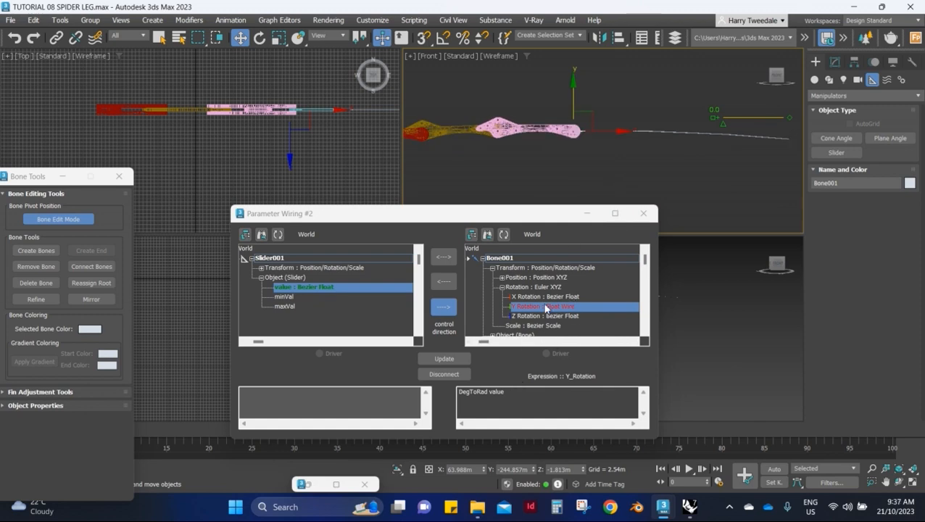
left_click(660, 134)
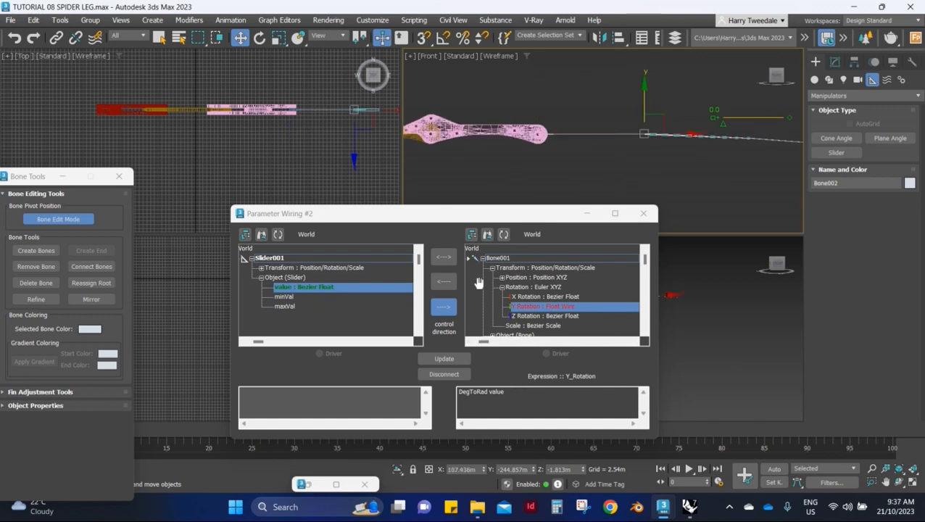
left_click(504, 235)
left_click(494, 269)
left_click(502, 287)
left_click(519, 306)
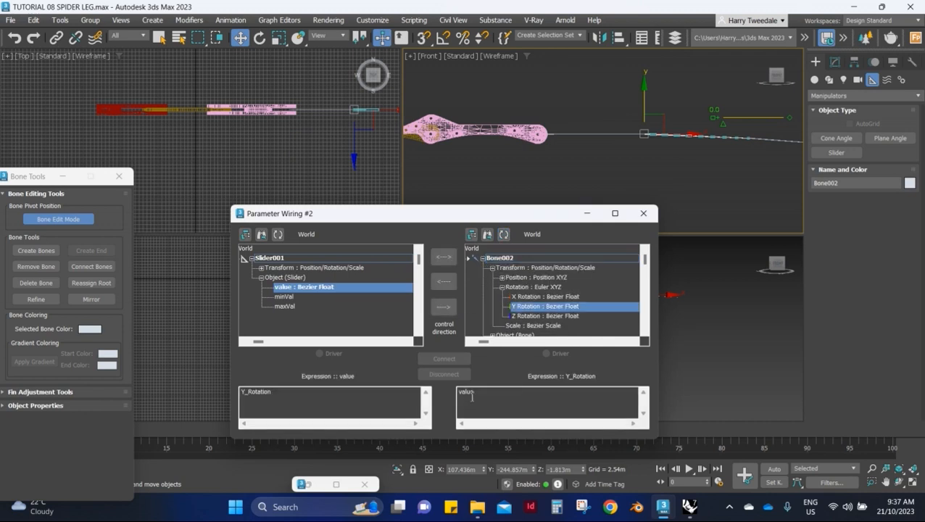
- Connect the slider value one-way to Bone002's Y Rotation with DegToRad value, then test the slider and return it to 0
left_click(444, 307)
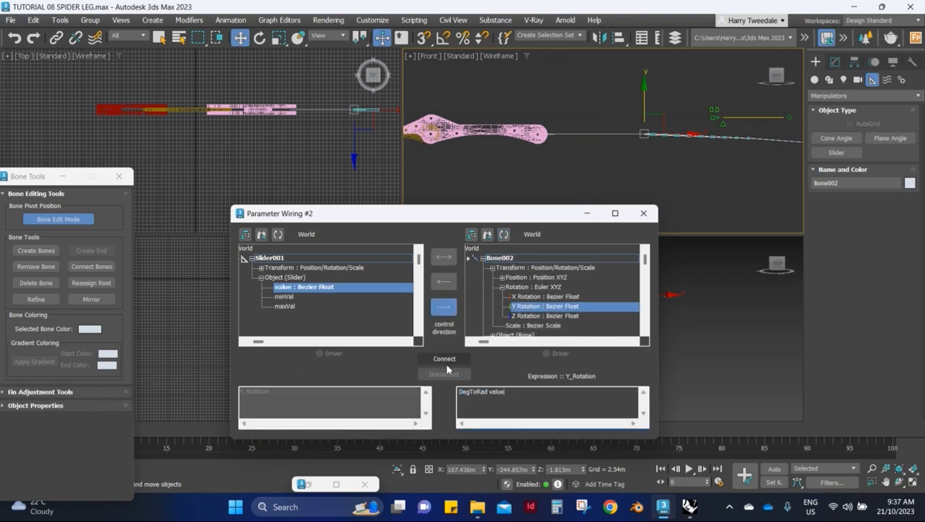
left_click(445, 360)
scroll(737, 121, "down", 5)
mouse_move(722, 122)
left_mouse_down()
mouse_move(750, 122)
mouse_move(709, 122)
left_mouse_up()
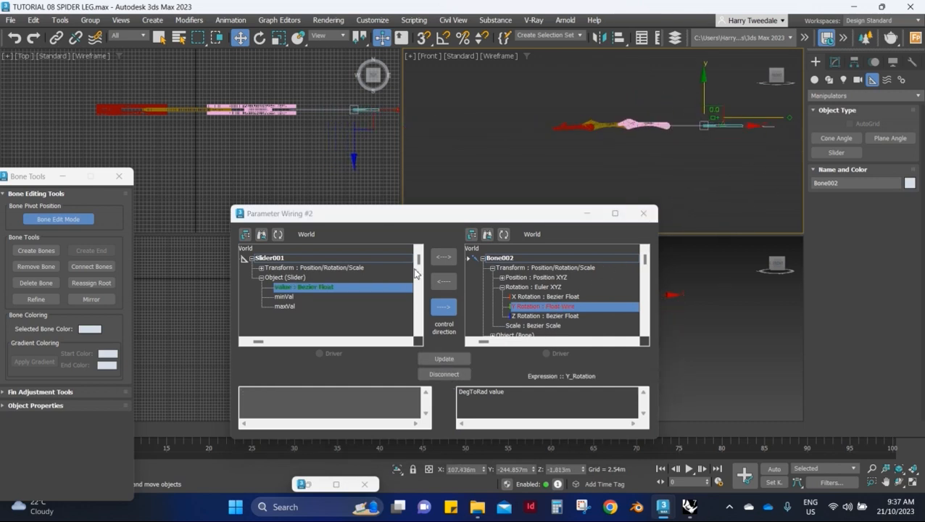
- Select the third bone and choose its Y Rotation as the target parameter in the wiring dialog
scroll(651, 158, "up", 5)
left_click(651, 155)
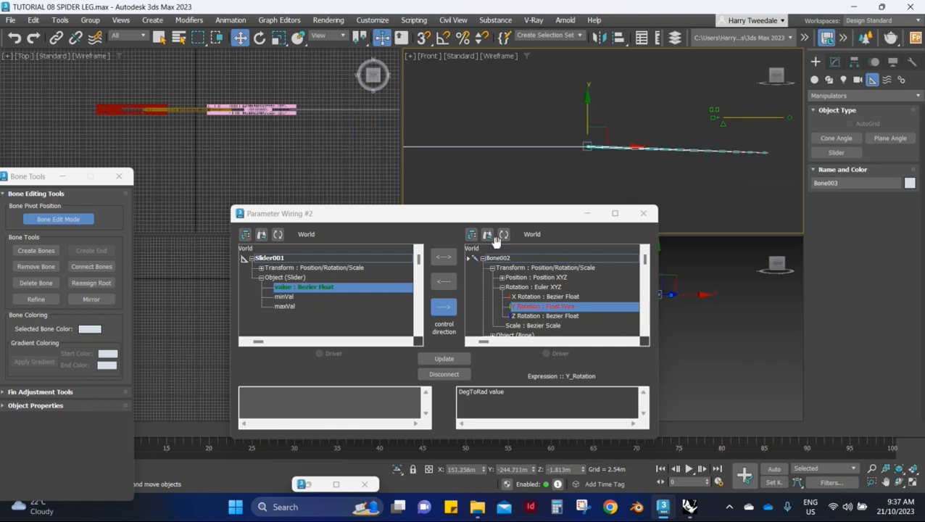
left_click(493, 268)
left_click(502, 287)
left_click(518, 307)
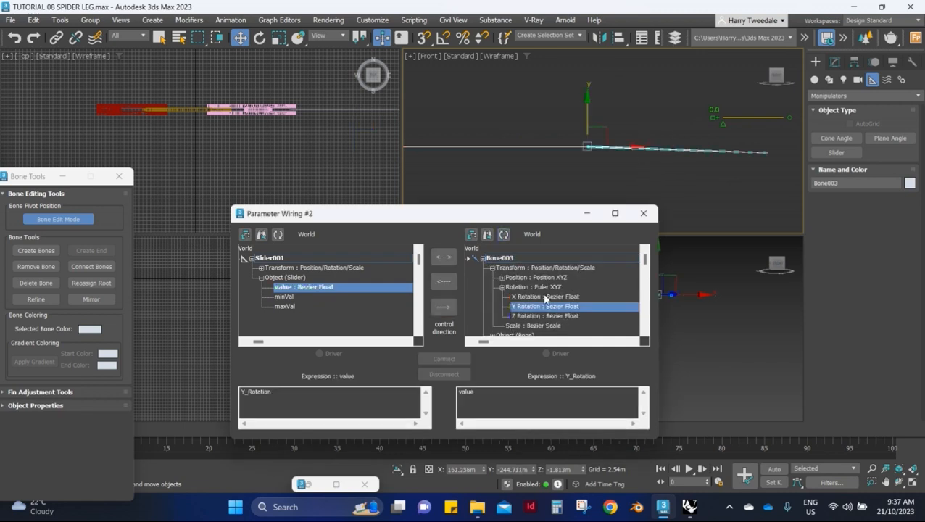
- Connect the slider value one-way to Bone003's Y Rotation with DegToRad value, and test the slider before returning it to 0
left_click(444, 307)
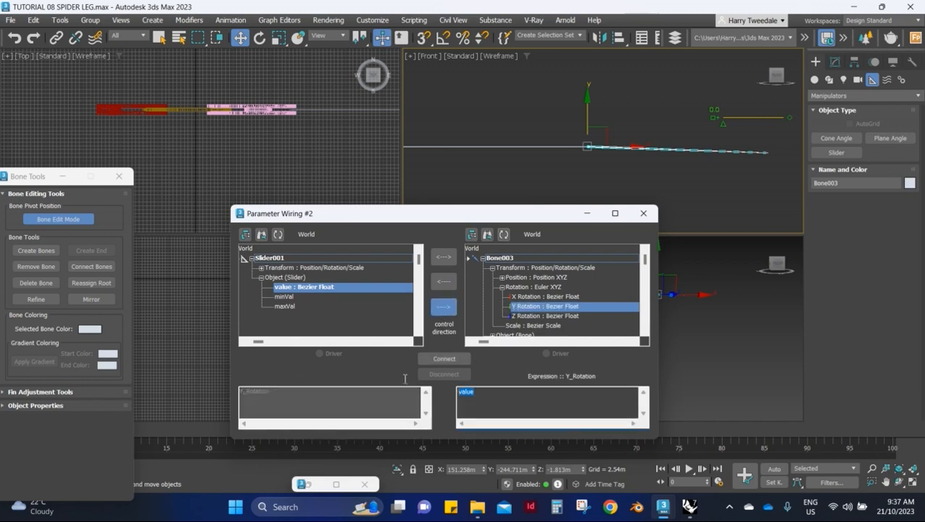
left_click(457, 362)
scroll(727, 137, "down", 4)
left_click_drag(725, 126, 696, 134)
- Select all three leg parts in the Front viewport and move the wiring window clear of the leg
scroll(615, 135, "up", 5)
scroll(617, 138, "down", 3)
left_click(646, 107)
left_click_drag(504, 144, 715, 244)
scroll(610, 145, "up", 10)
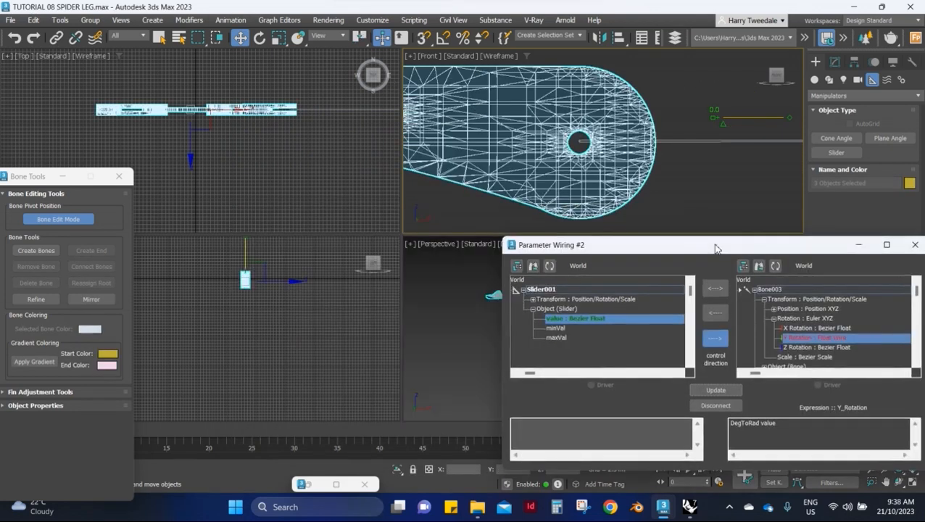
left_click(33, 20)
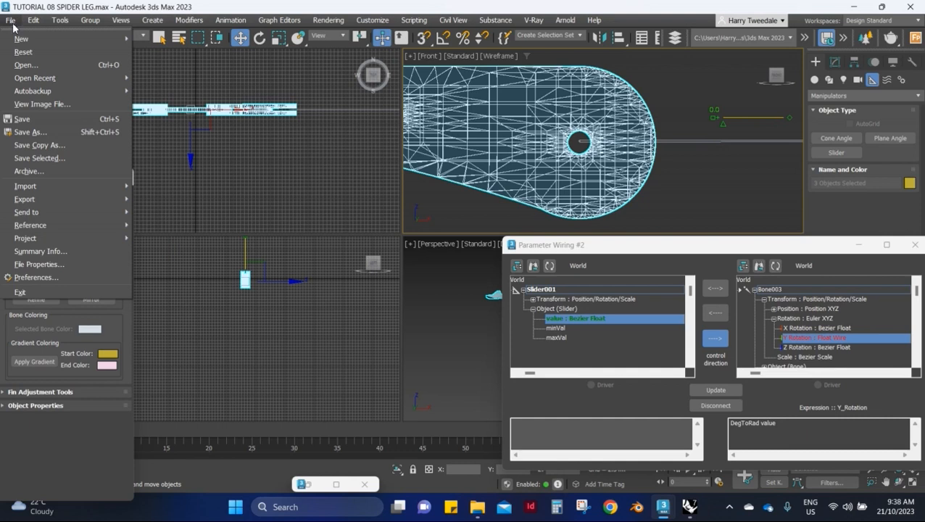
mouse_move(67, 22)
left_click(70, 233)
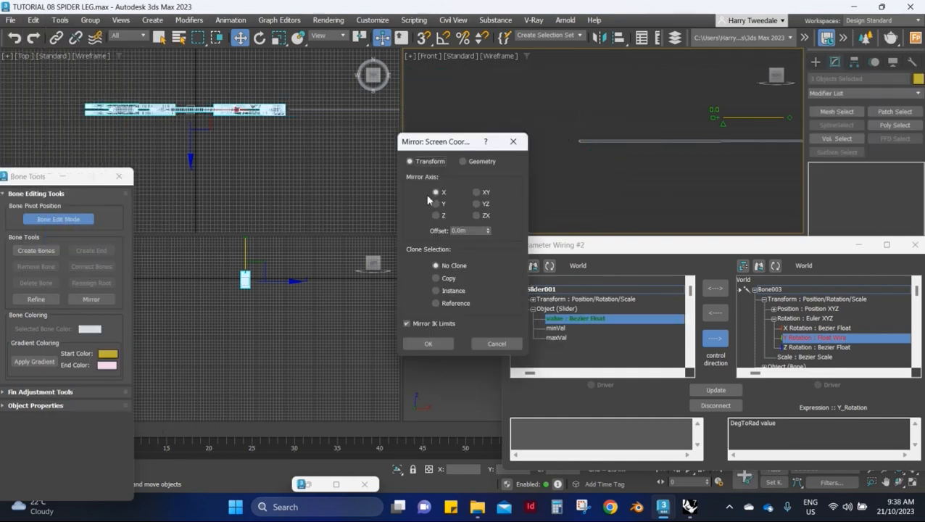
left_click(484, 344)
scroll(599, 118, "down", 5)
scroll(572, 126, "up", 4)
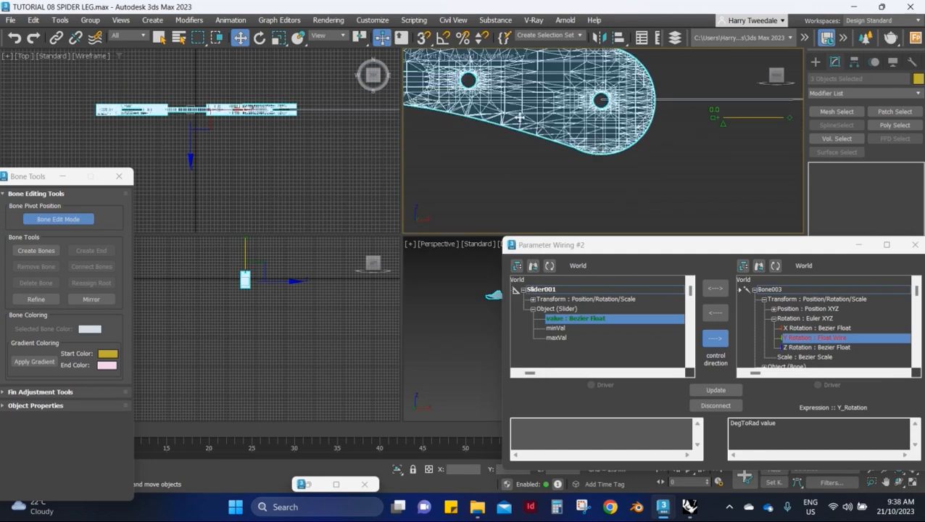
- Mirror the three selected leg parts across the X axis with No Clone and an offset of 0.0 m
left_click(14, 20)
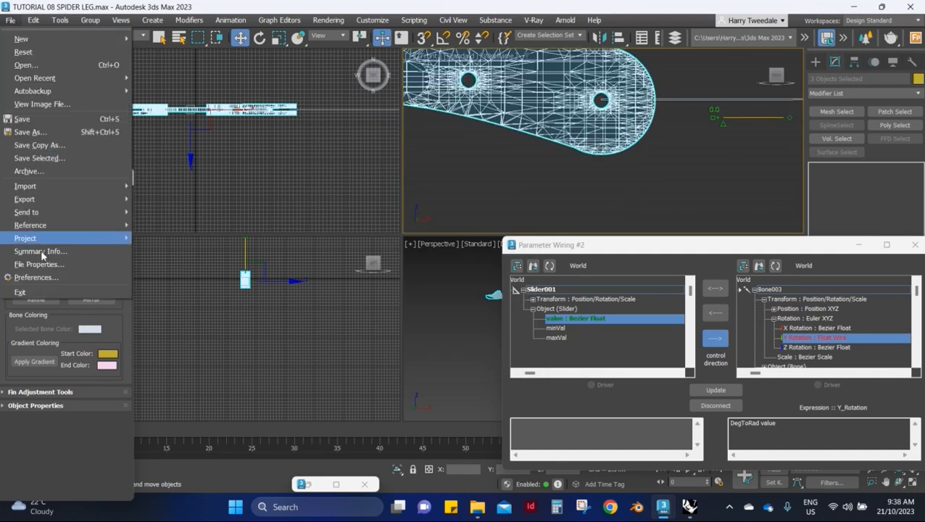
mouse_move(33, 20)
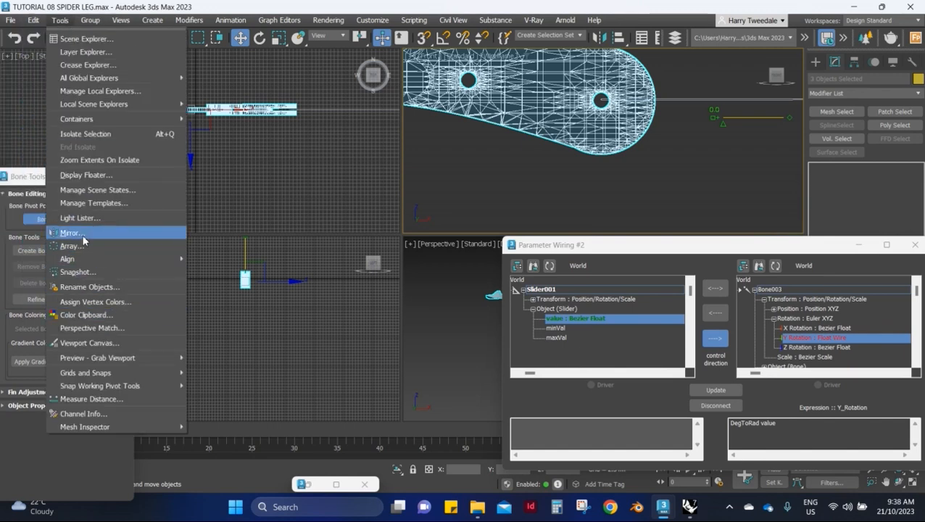
left_click(72, 233)
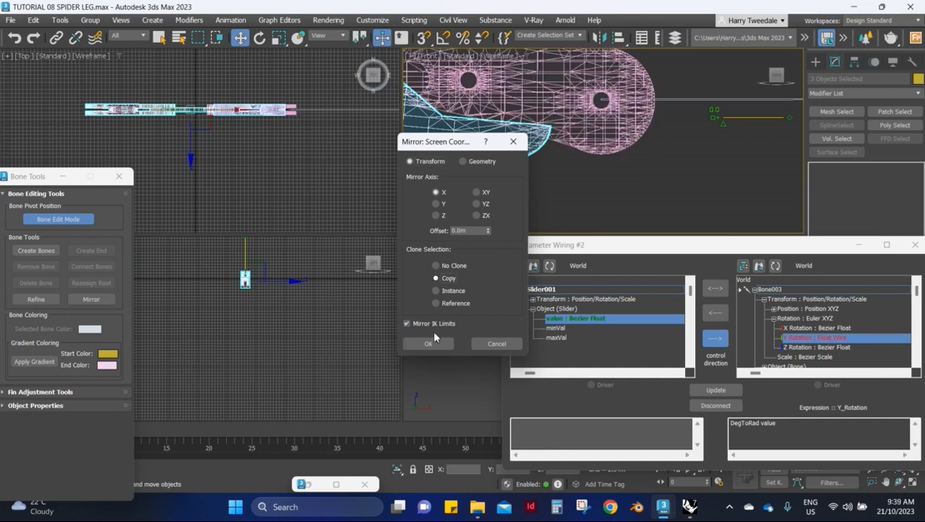
left_click(436, 266)
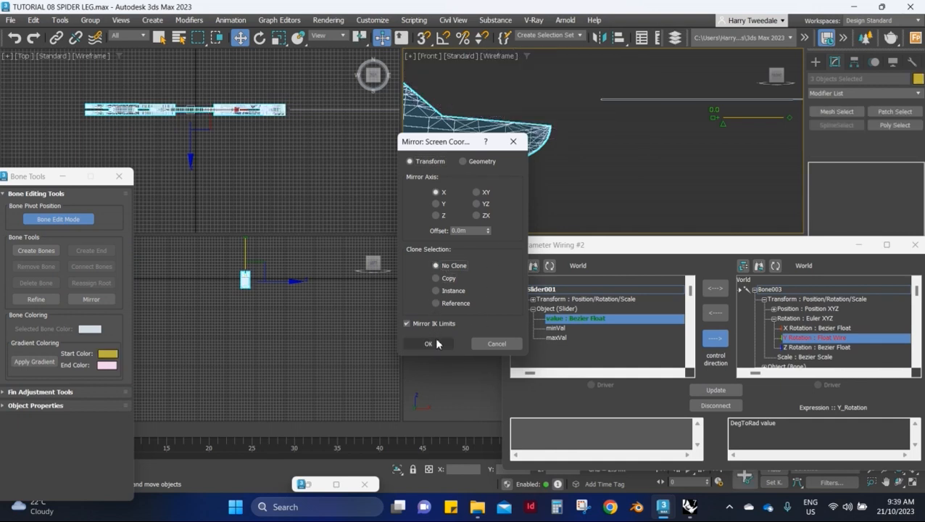
left_click(436, 341)
- Move the mirrored leg along X until the pink segment's end hole meets the first bone's start, and clear the selection
scroll(611, 130, "down", 4)
scroll(611, 131, "up", 3)
scroll(572, 125, "up", 6)
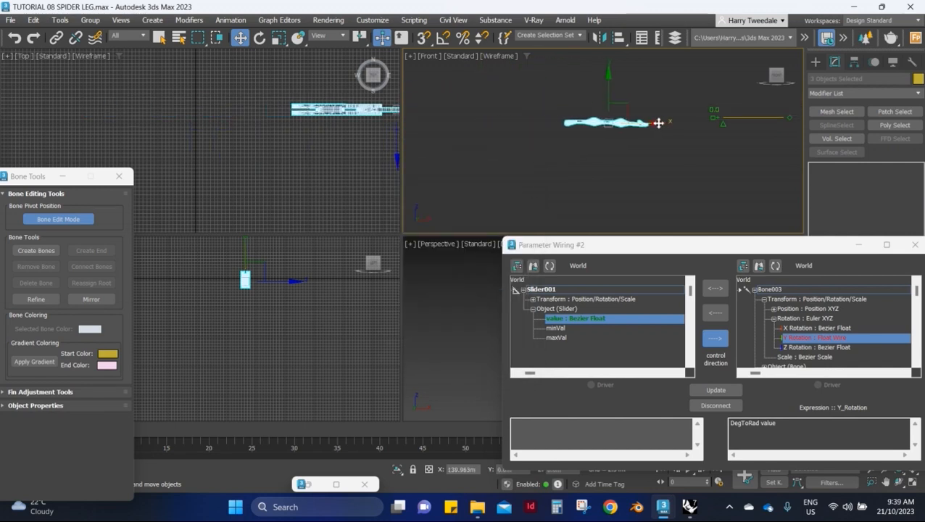
scroll(551, 134, "up", 5)
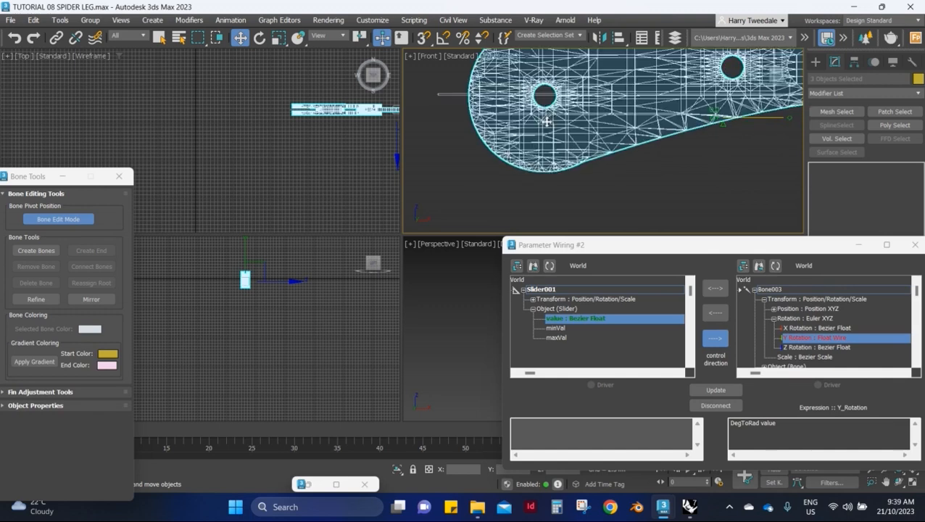
scroll(445, 112, "down", 5)
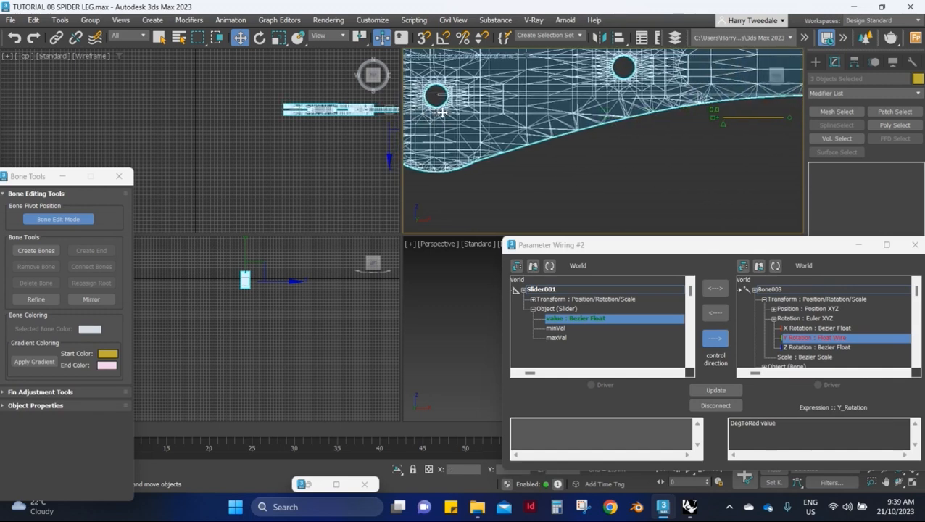
scroll(513, 111, "up", 4)
scroll(512, 110, "down", 4)
scroll(580, 109, "up", 2)
left_click(651, 107)
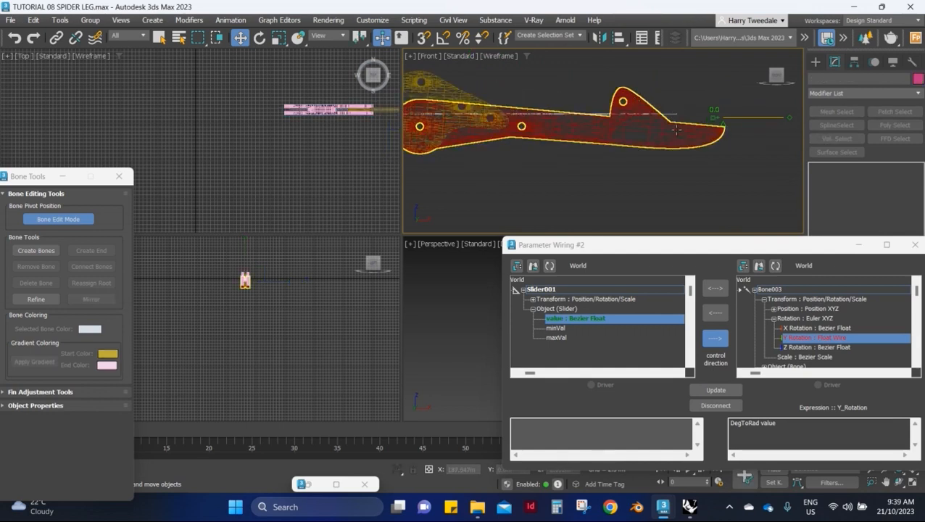
- Rotate the red end segment of the leg about 3 degrees in the Front viewport to line it up with the bones, and clear the selection
left_click(676, 126)
left_click(639, 126)
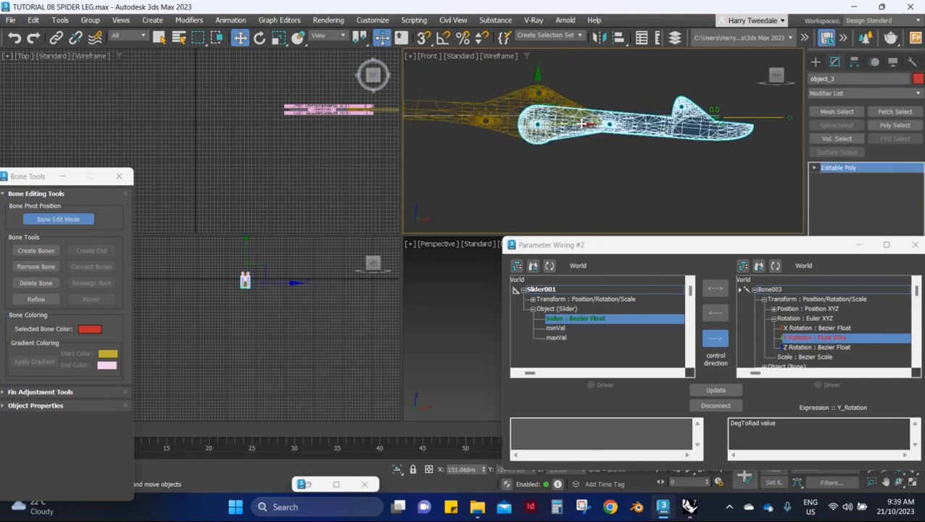
left_click(259, 37)
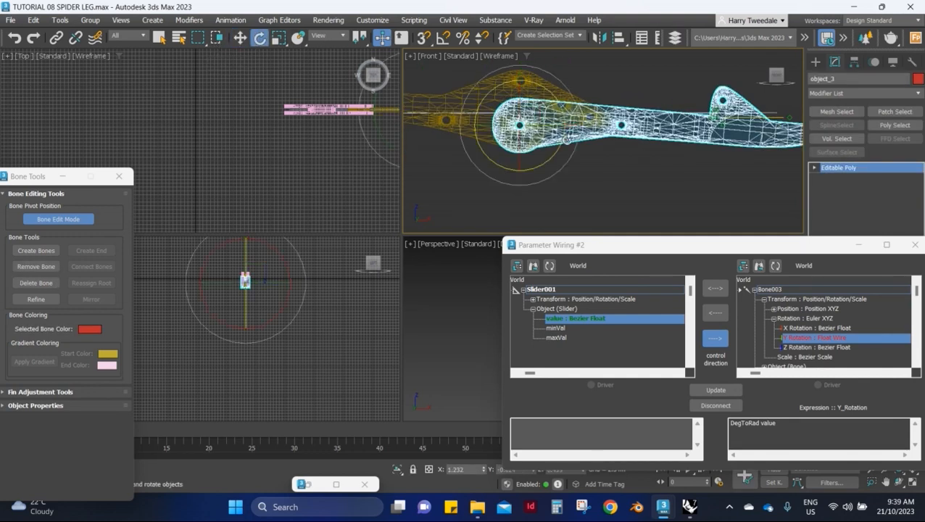
mouse_move(561, 103)
left_mouse_down()
mouse_move(567, 112)
mouse_move(565, 99)
left_mouse_up()
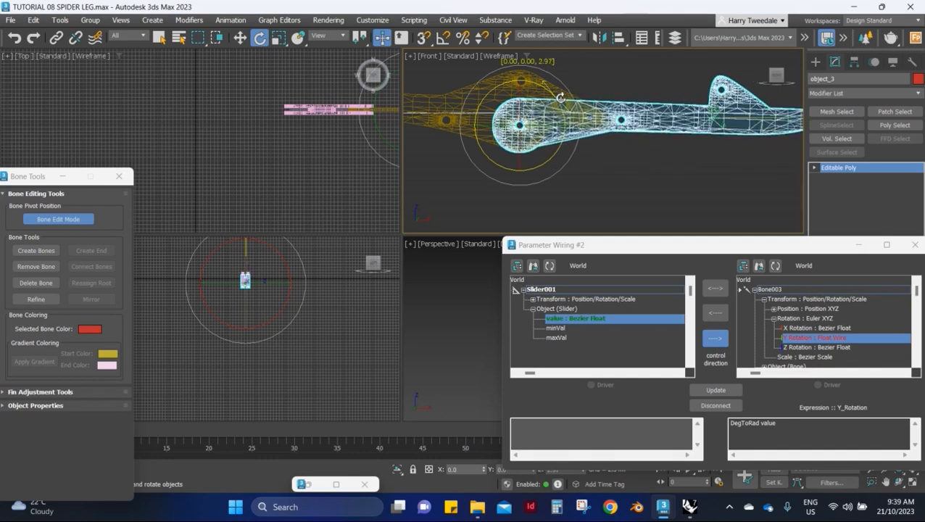
left_click(700, 167)
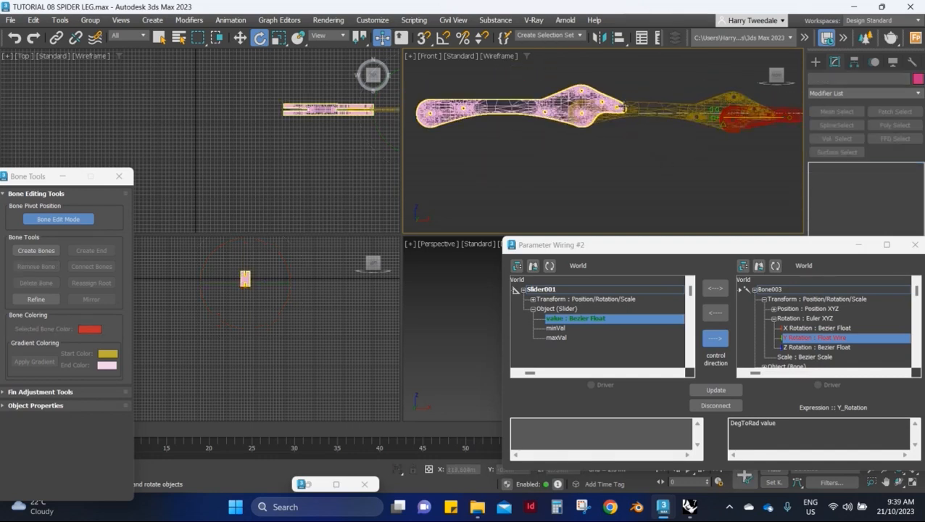
scroll(511, 122, "down", 5)
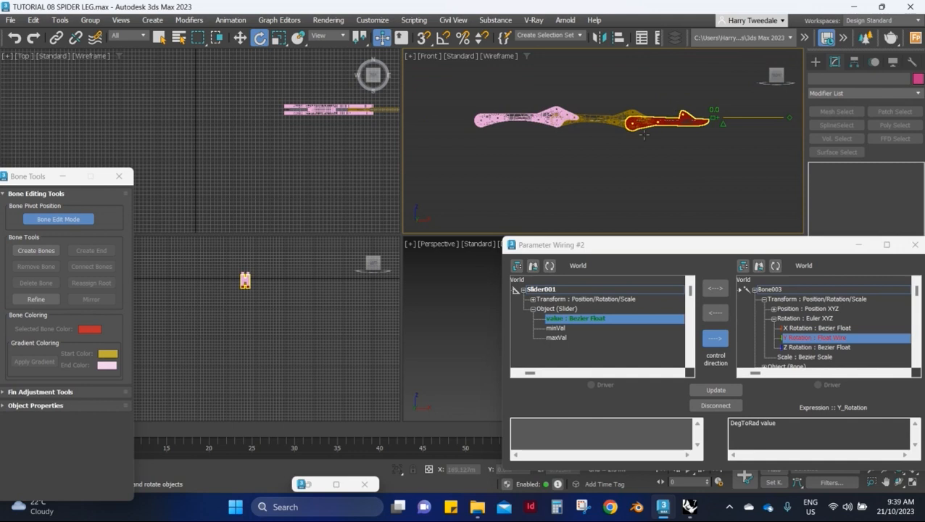
- Minimize the wiring window and apply a Skin modifier to the pink leg segment
left_click(858, 248)
scroll(764, 96, "up", 3)
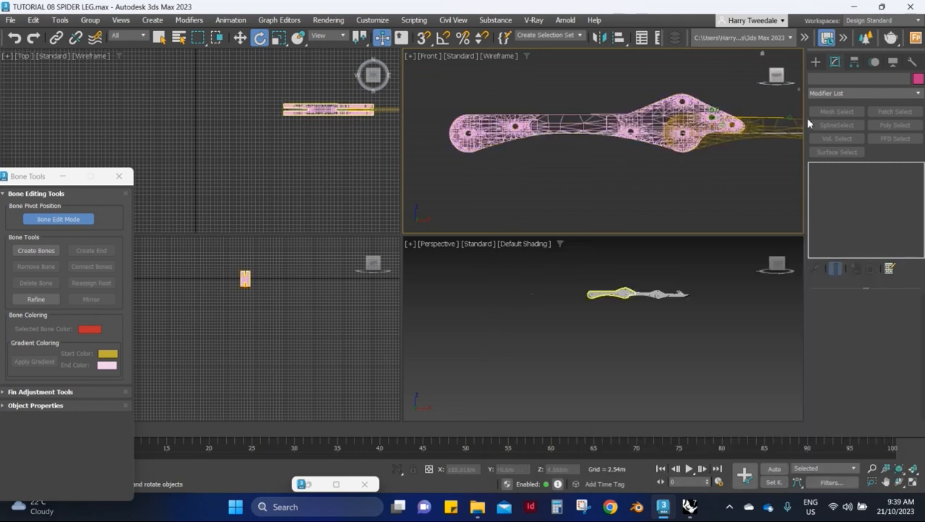
left_click(477, 112)
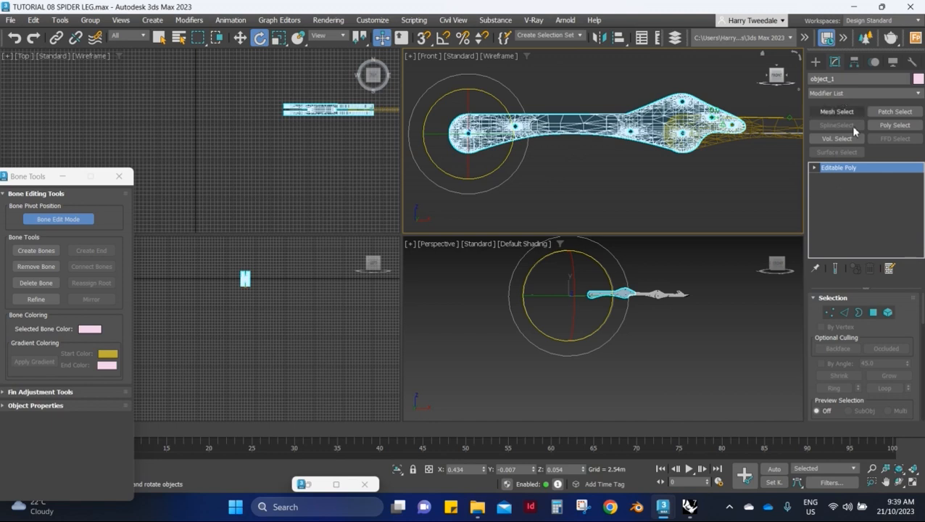
left_click(850, 94)
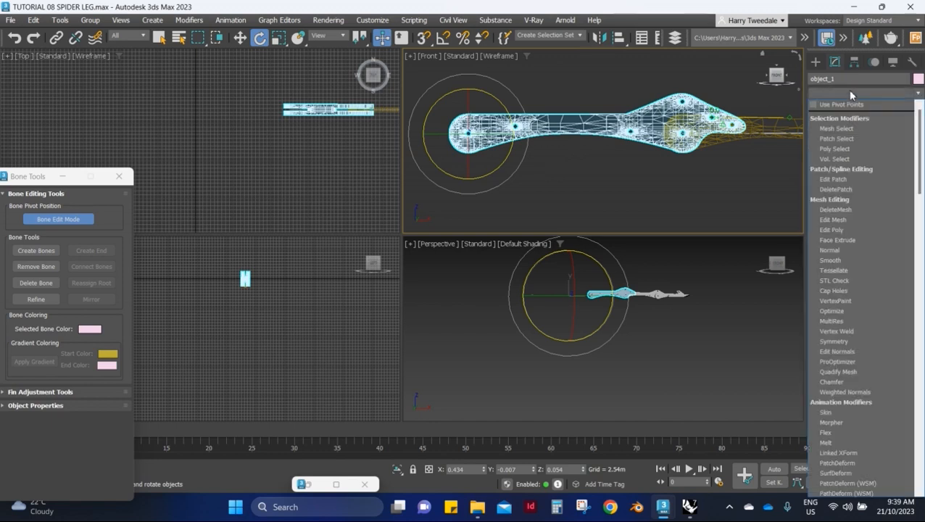
type("sk")
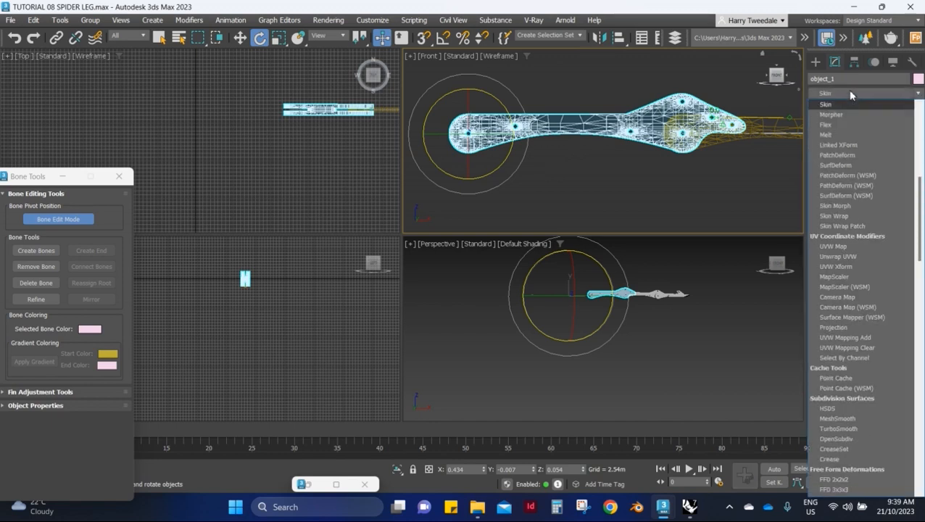
key("Return")
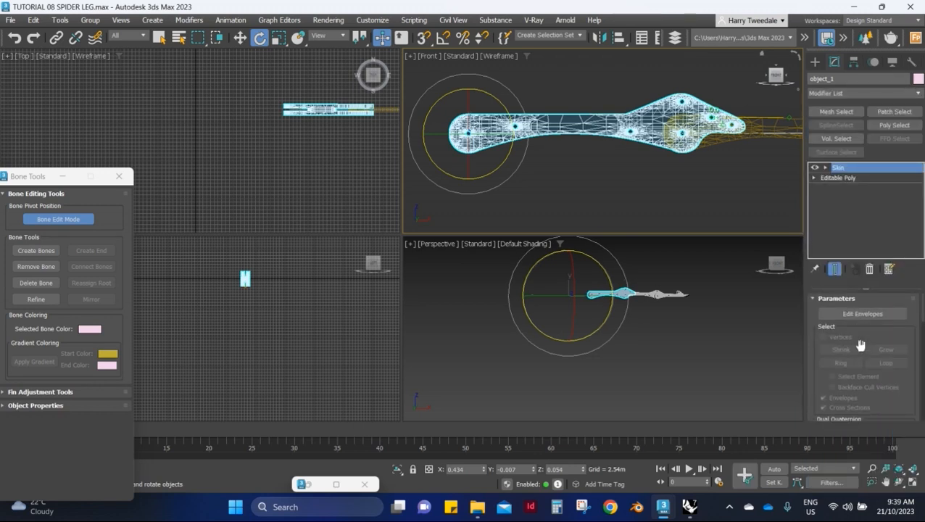
- Add Bone001 to the pink segment's Skin bones, expanding the bone hierarchy down to Bone004
scroll(863, 327, "down", 3)
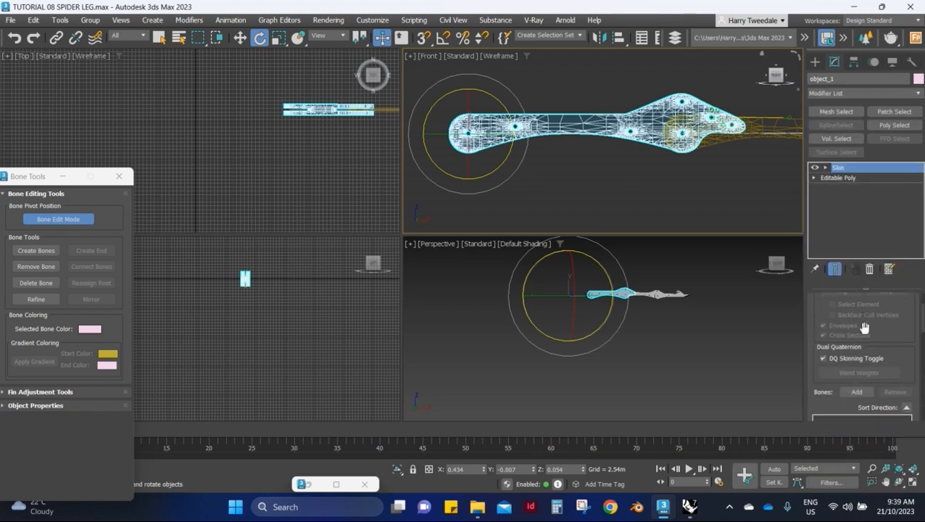
left_click(857, 392)
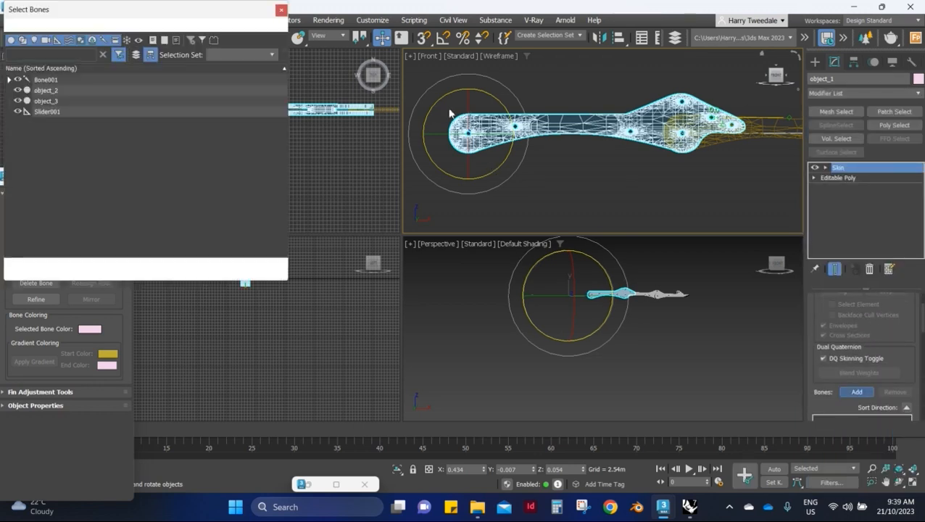
left_click(9, 79)
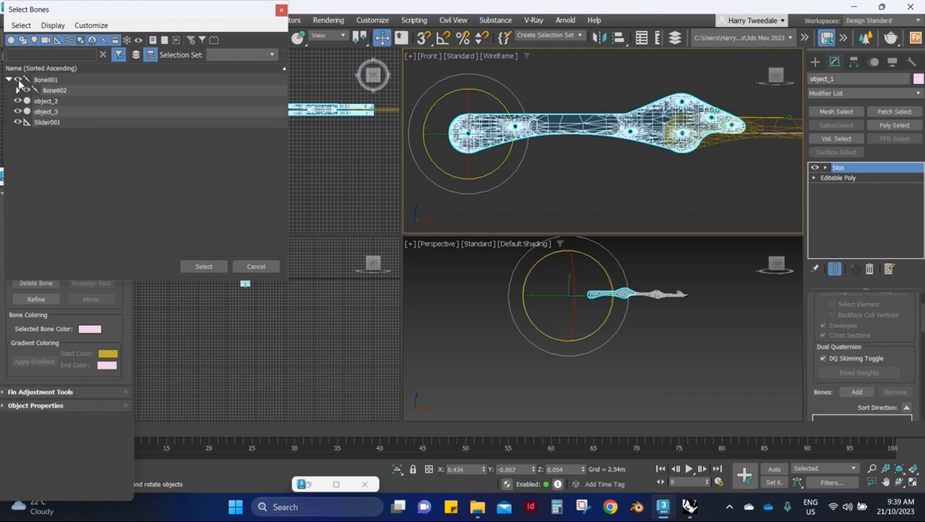
left_click(17, 90)
left_click(26, 101)
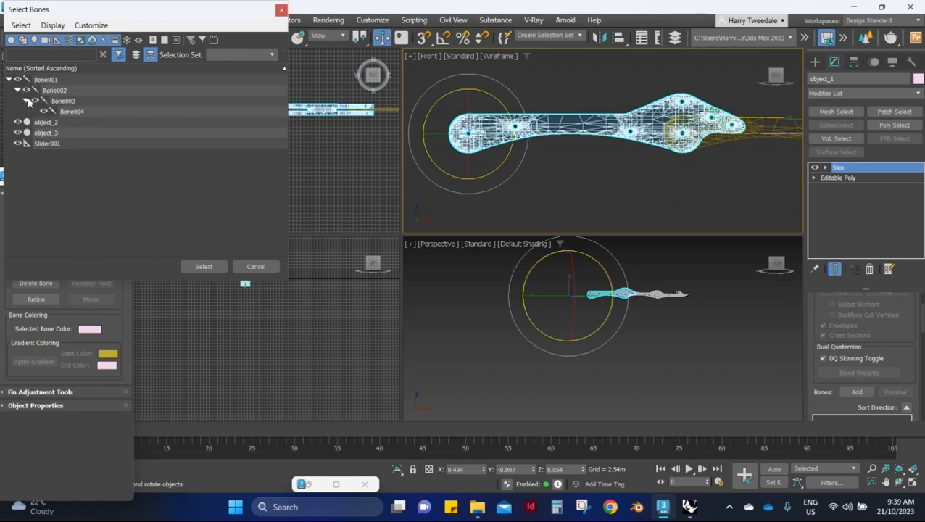
left_click(52, 81)
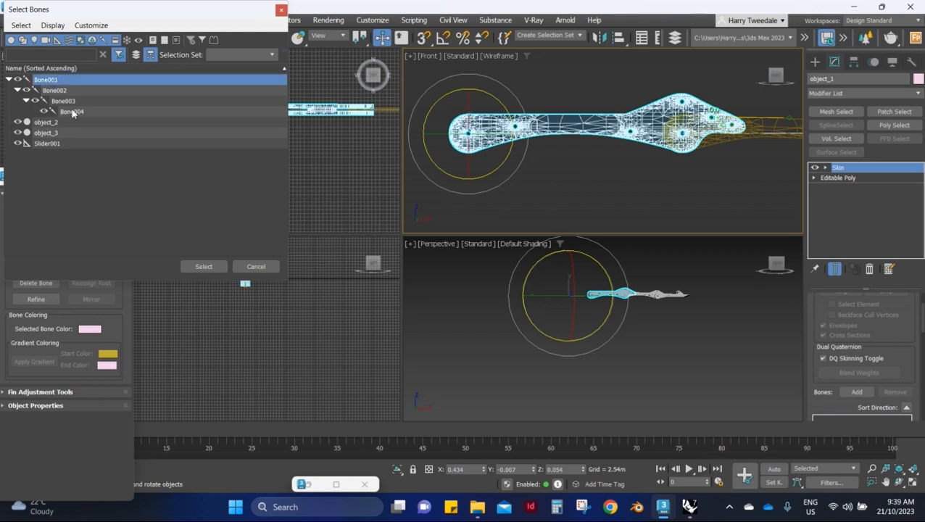
left_click(200, 267)
- Move the slider manipulator to test how the skinned pink segment follows the bones
scroll(599, 115, "down", 5)
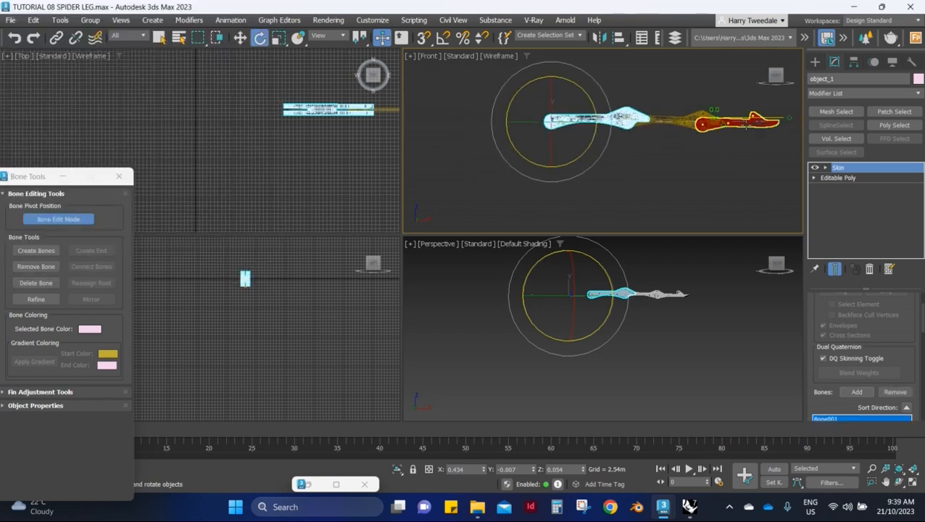
scroll(725, 121, "up", 3)
scroll(729, 125, "down", 6)
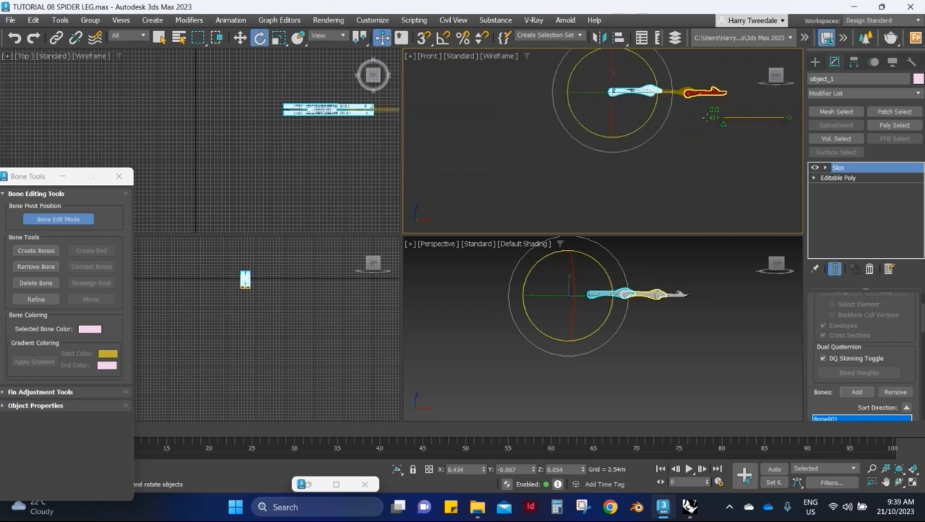
mouse_move(725, 124)
left_mouse_down()
mouse_move(754, 125)
mouse_move(717, 124)
left_mouse_up()
scroll(647, 81, "up", 5)
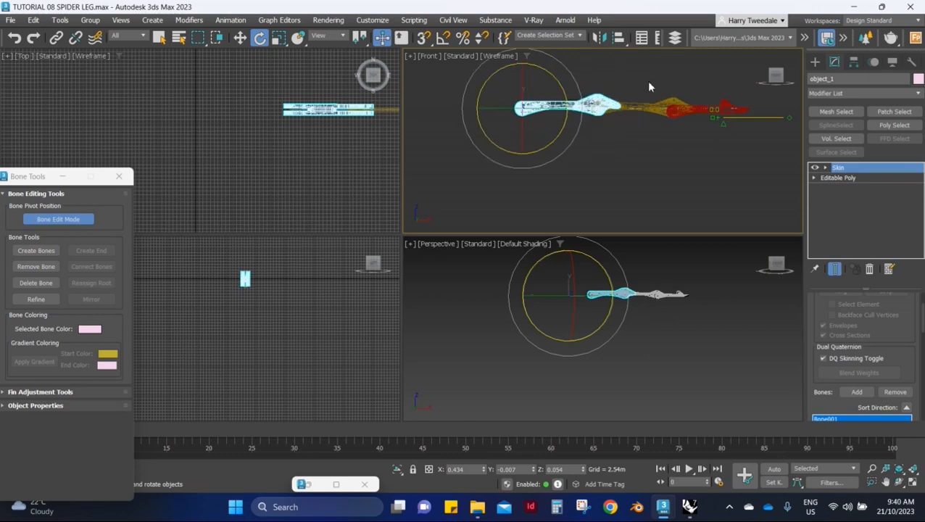
- Apply a Skin modifier to the yellow middle leg segment and add Bone002 as its bone
left_click(668, 121)
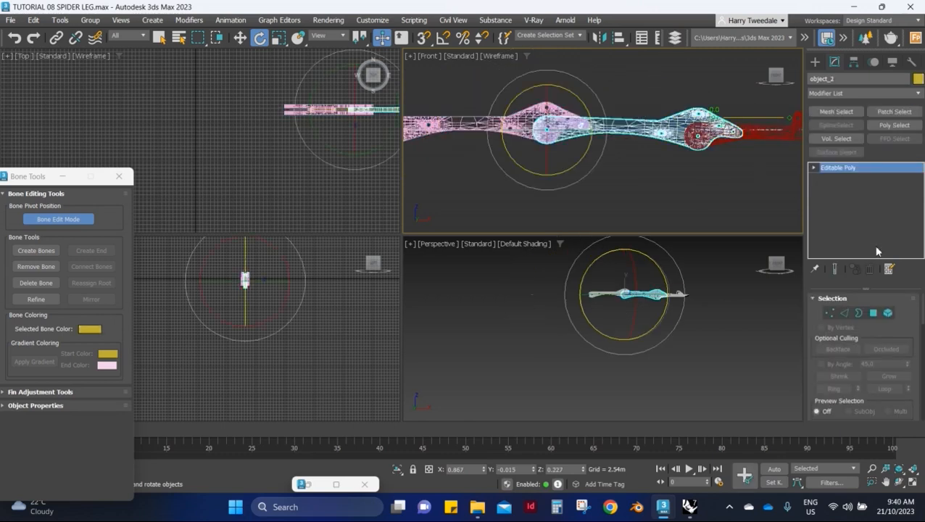
scroll(870, 319, "down", 2)
scroll(866, 352, "up", 2)
left_click(858, 92)
type("skin")
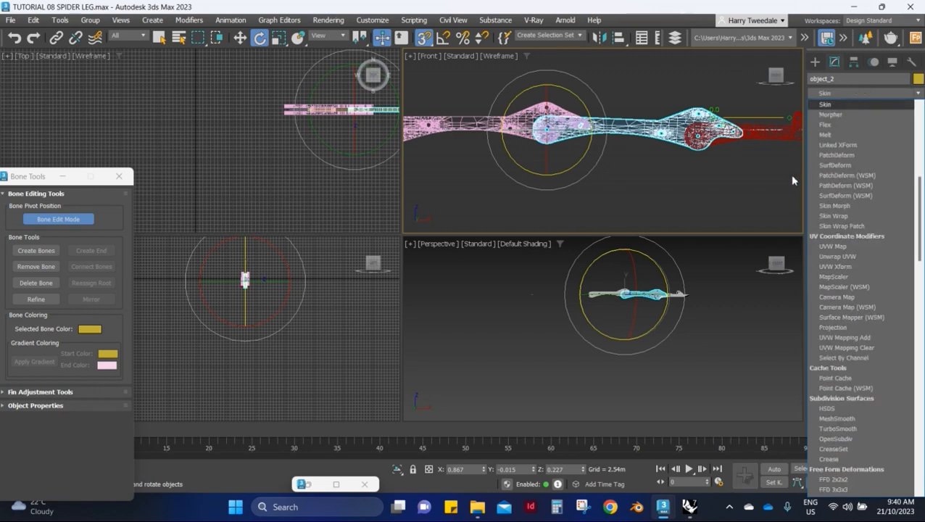
key("Return")
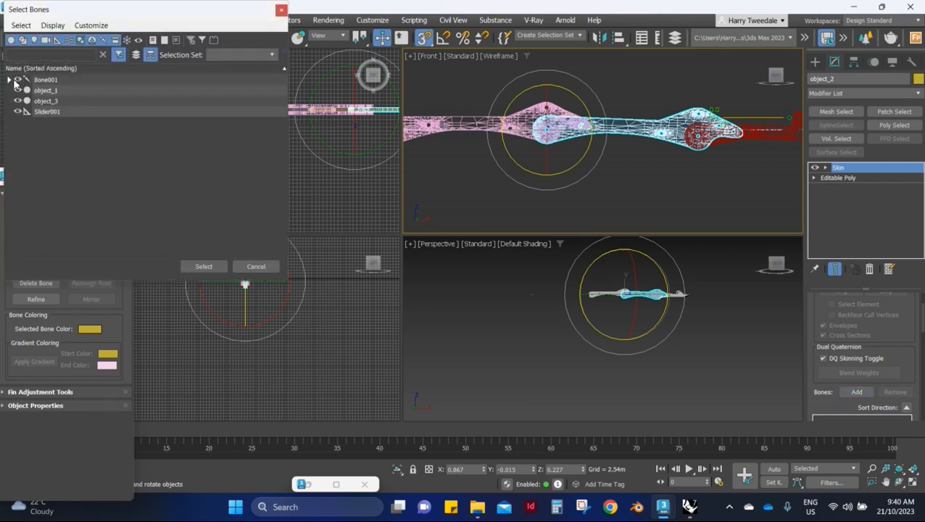
left_click(8, 80)
left_click(51, 90)
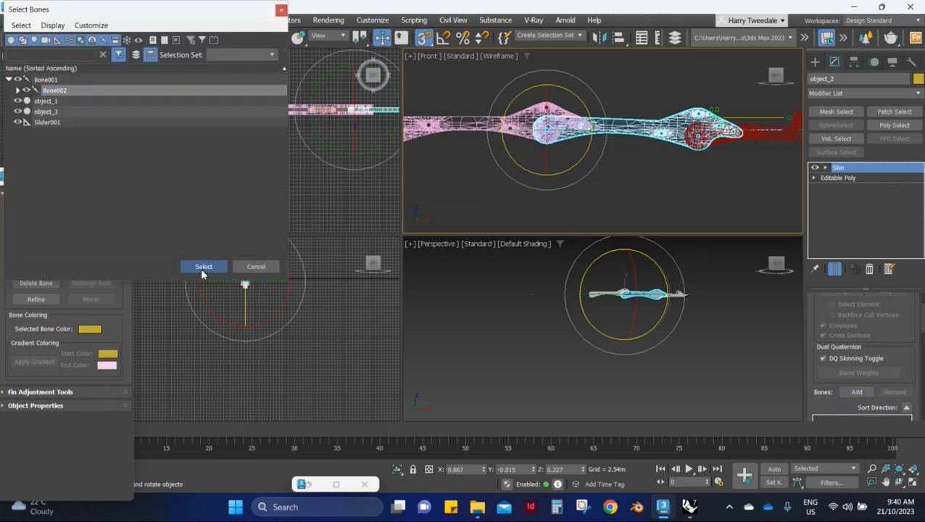
left_click(202, 267)
- Select the red end segment of the leg and apply a Skin modifier to it
left_click(781, 136)
left_click_drag(782, 136, 778, 149)
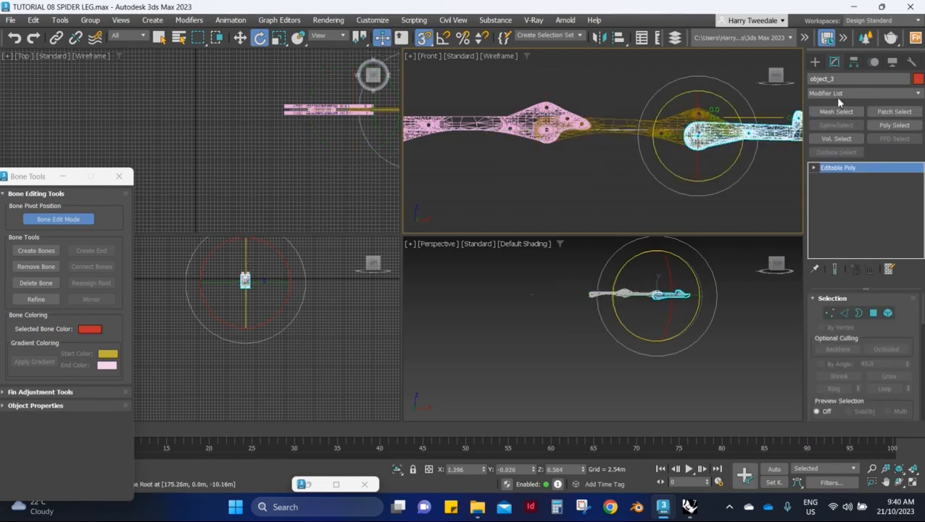
left_click(839, 93)
type("sk")
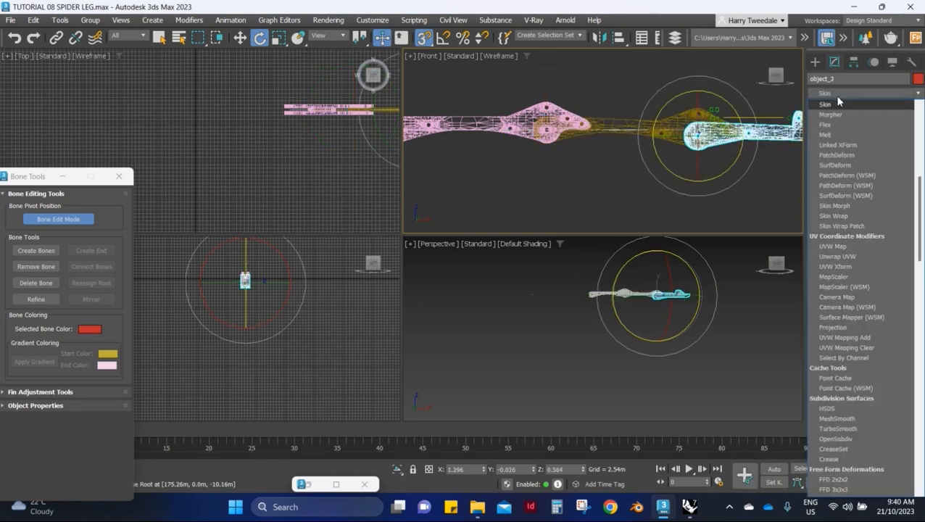
scroll(781, 367, "down", 5)
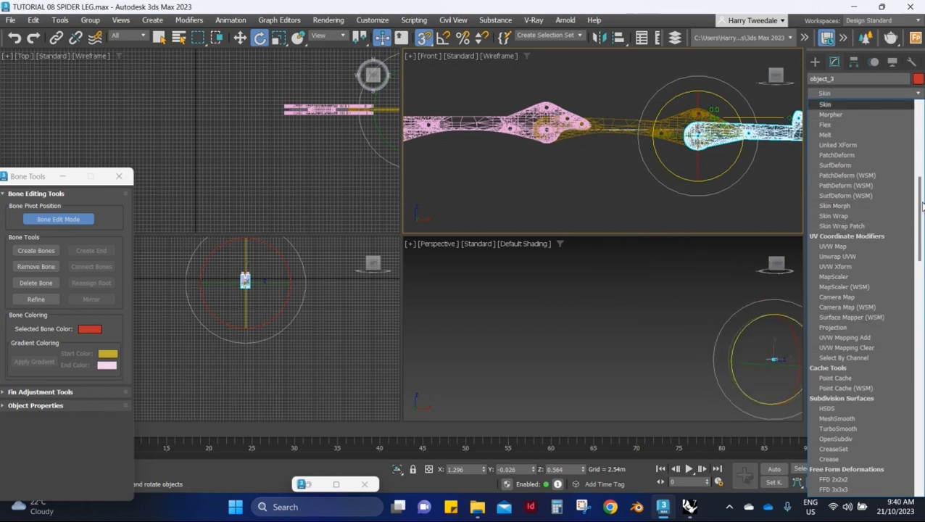
key("Return")
- Add Bone003 to the red segment's Skin bones
left_click(865, 394)
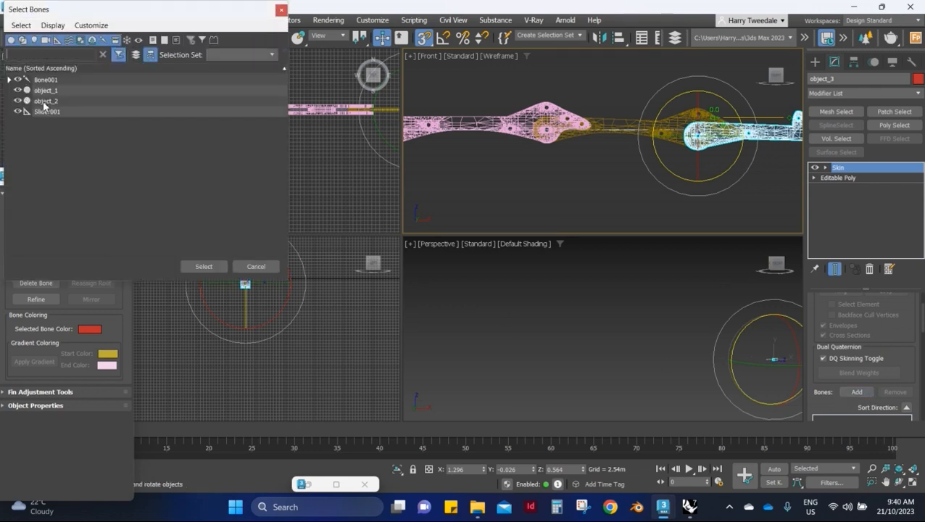
left_click(9, 80)
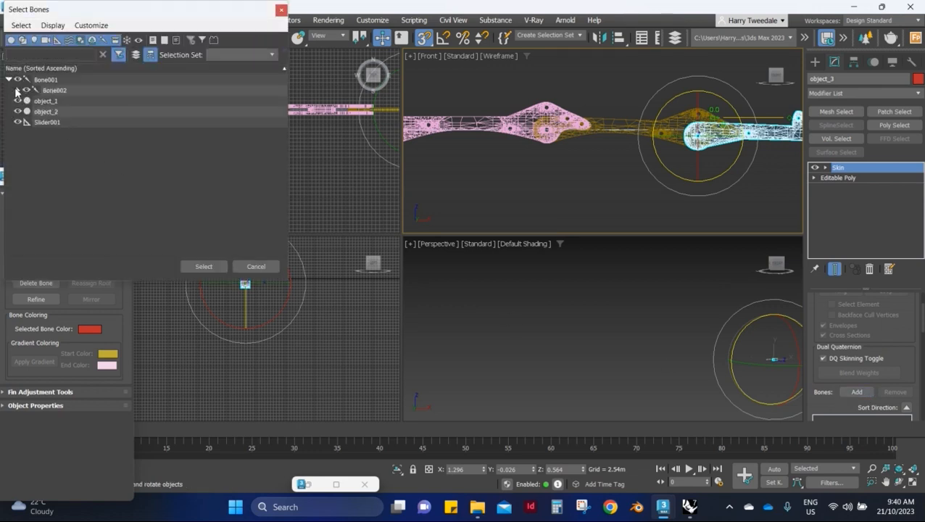
left_click(17, 90)
left_click(61, 101)
left_click(206, 266)
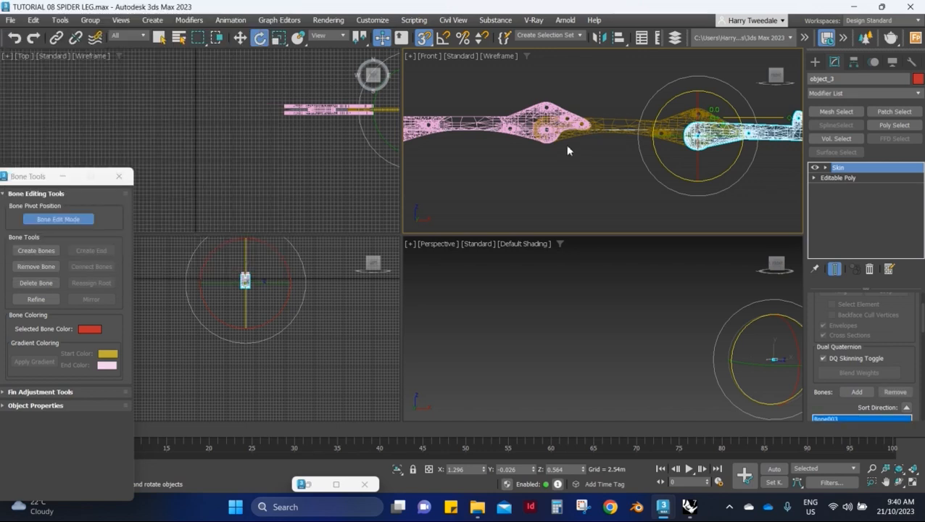
- Test the fully skinned leg with the slider manipulator, clear the selection and save the scene
scroll(589, 140, "down", 5)
scroll(589, 140, "up", 5)
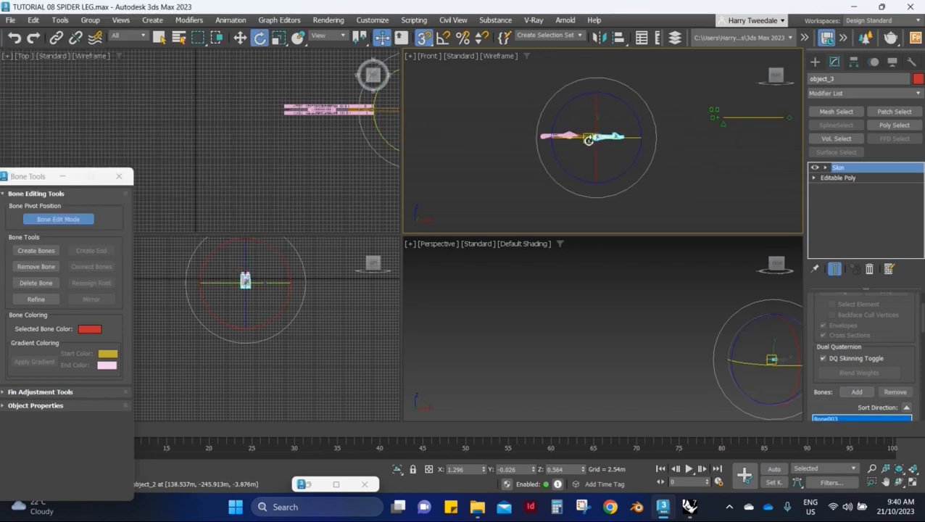
left_click_drag(725, 123, 704, 116)
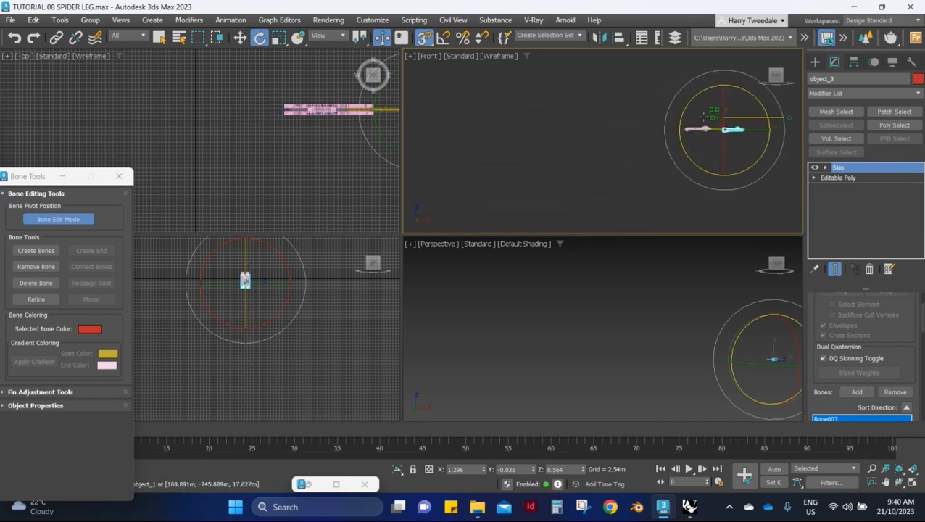
scroll(713, 129, "up", 3)
scroll(475, 118, "down", 2)
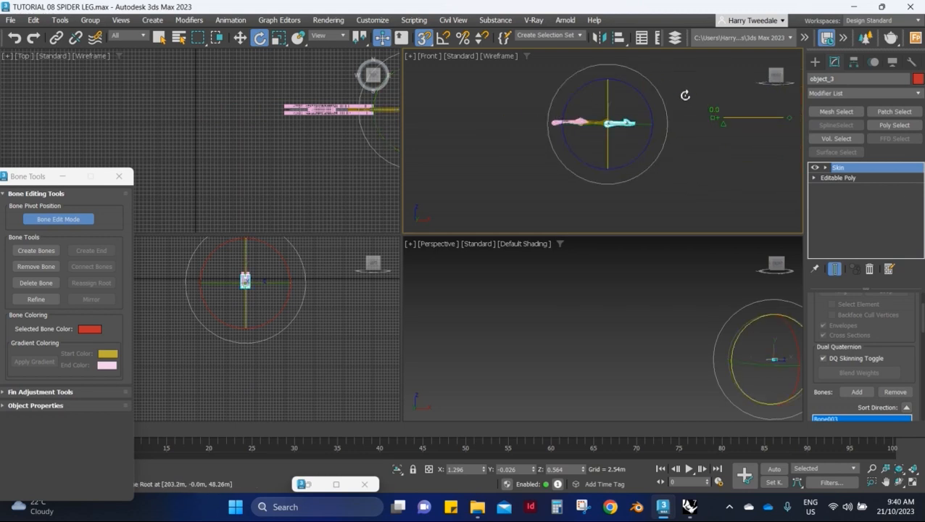
left_click(668, 151)
key("ctrl+s")
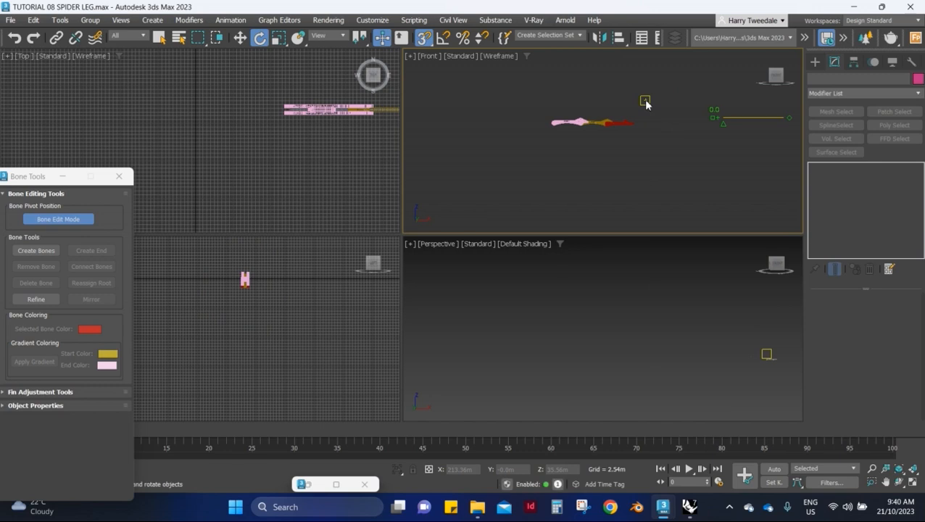
- Try rotating the whole spider leg within the Top view
scroll(644, 105, "up", 4)
scroll(650, 102, "down", 4)
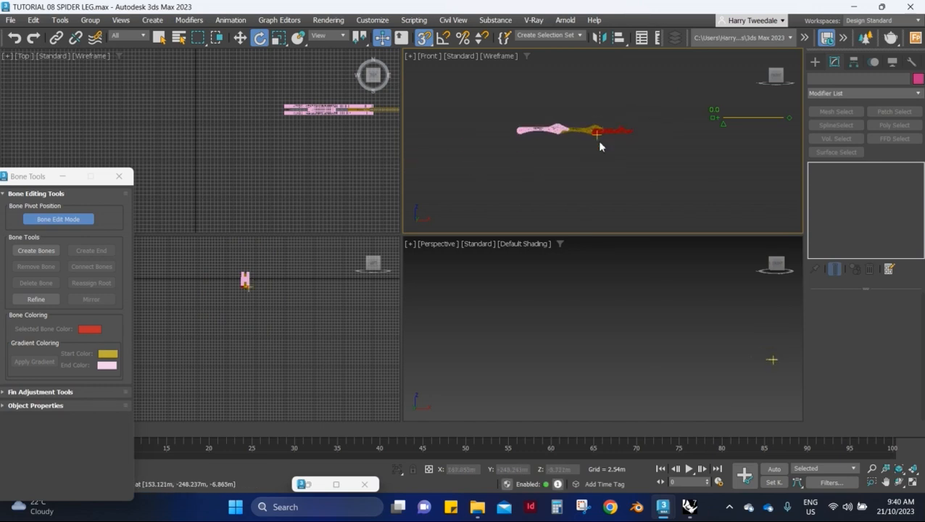
scroll(243, 164, "down", 2)
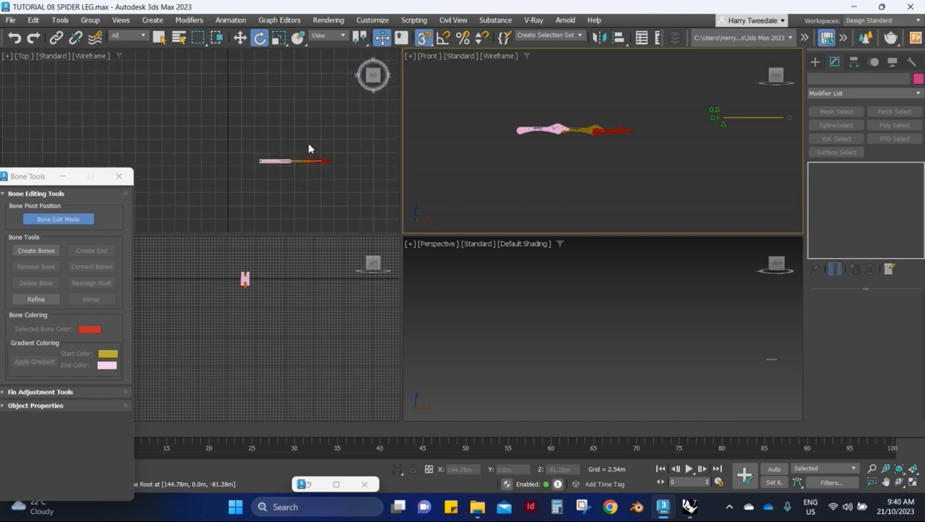
left_click_drag(254, 190, 254, 190)
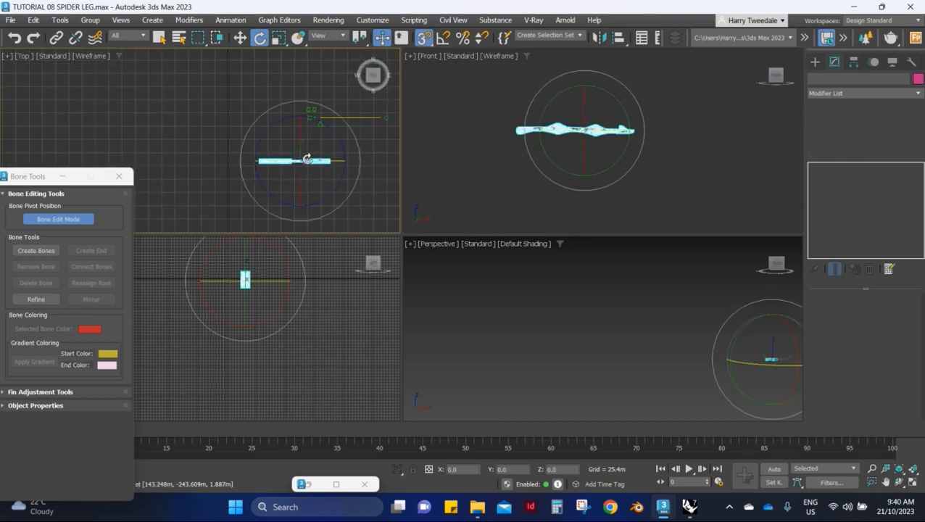
scroll(319, 156, "up", 3)
left_click_drag(324, 144, 325, 177)
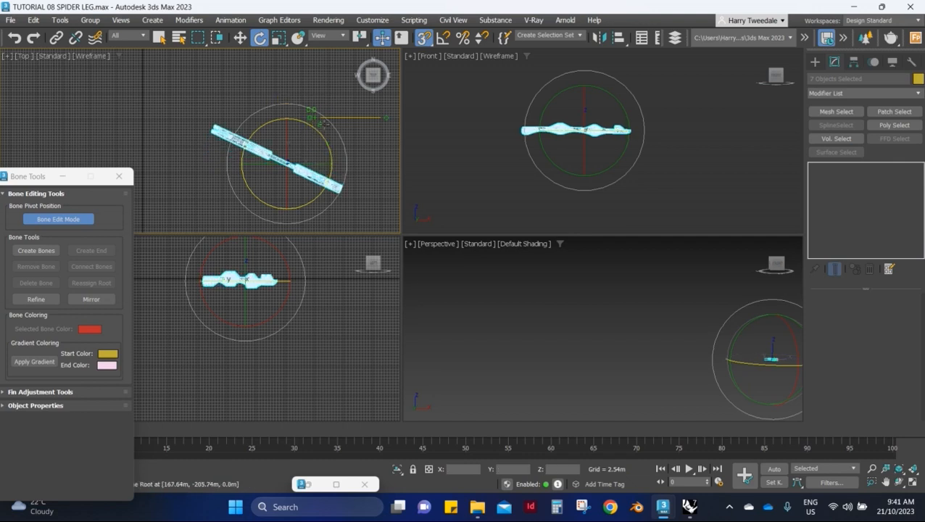
mouse_move(321, 124)
left_mouse_down()
mouse_move(354, 133)
mouse_move(310, 131)
left_mouse_up()
- Undo the trial rotation of the leg and clear the selection
key("ctrl+z")
left_click(247, 85)
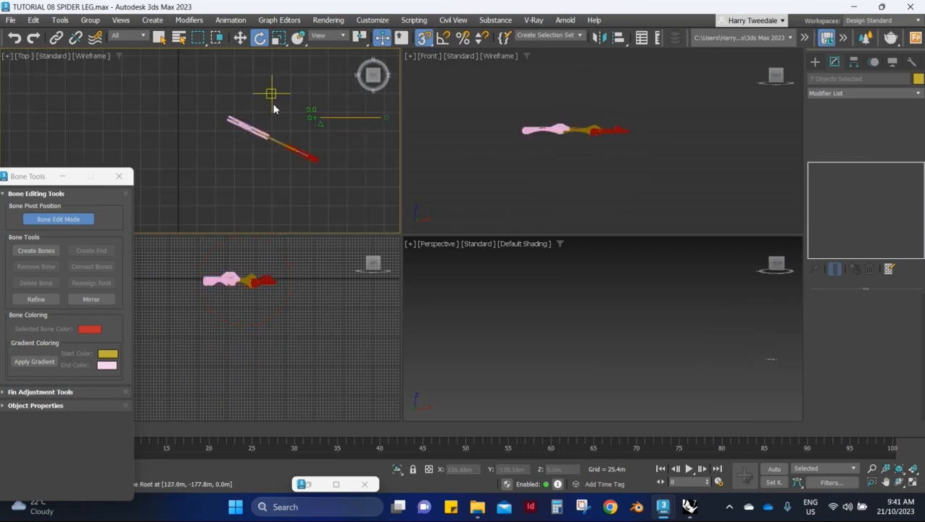
key("ctrl+z")
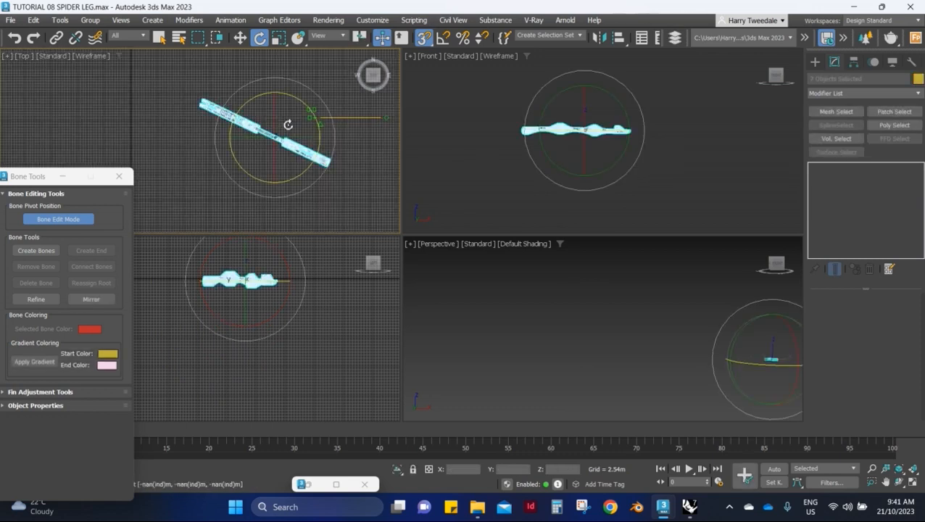
scroll(263, 145, "down", 2)
scroll(267, 141, "up", 1)
key("ctrl+z")
left_click(619, 187)
scroll(623, 132, "up", 3)
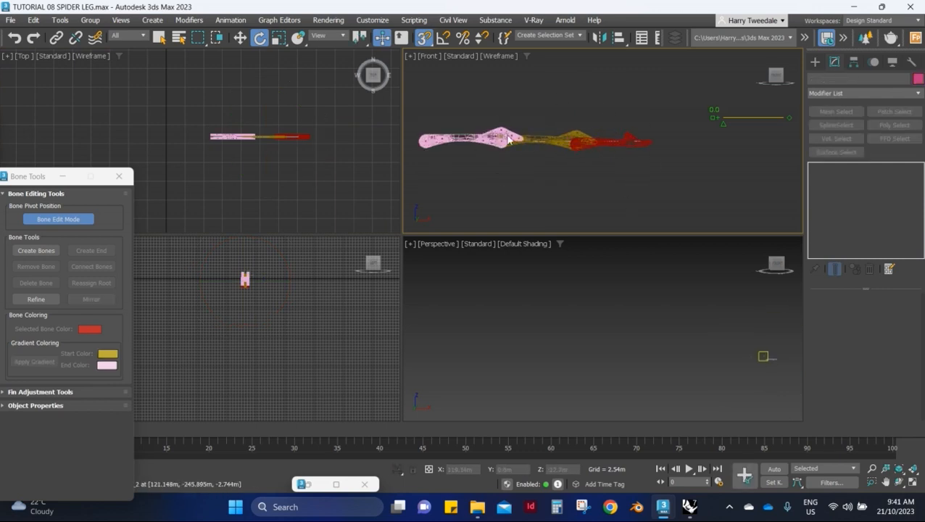
scroll(577, 135, "down", 3)
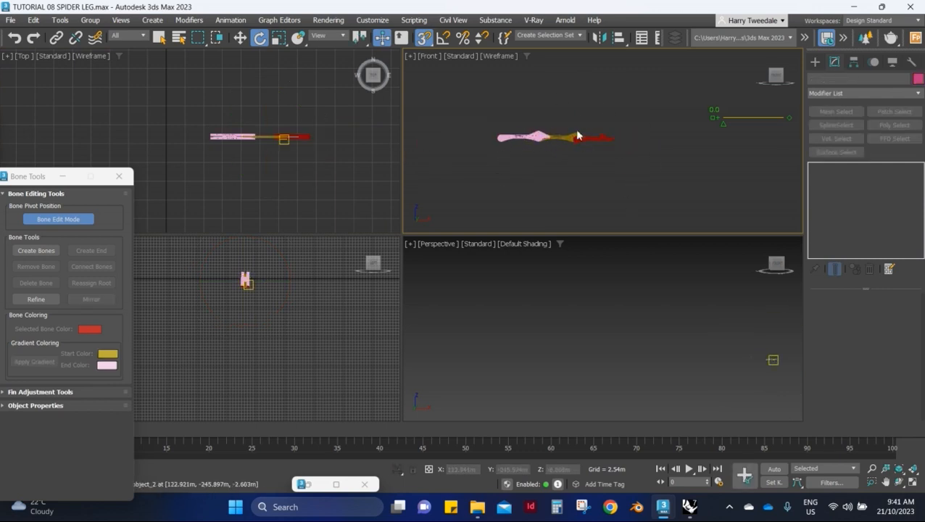
- Choose the SP BASE 01 file from the PROJECT 02 folder for import
left_click(10, 20)
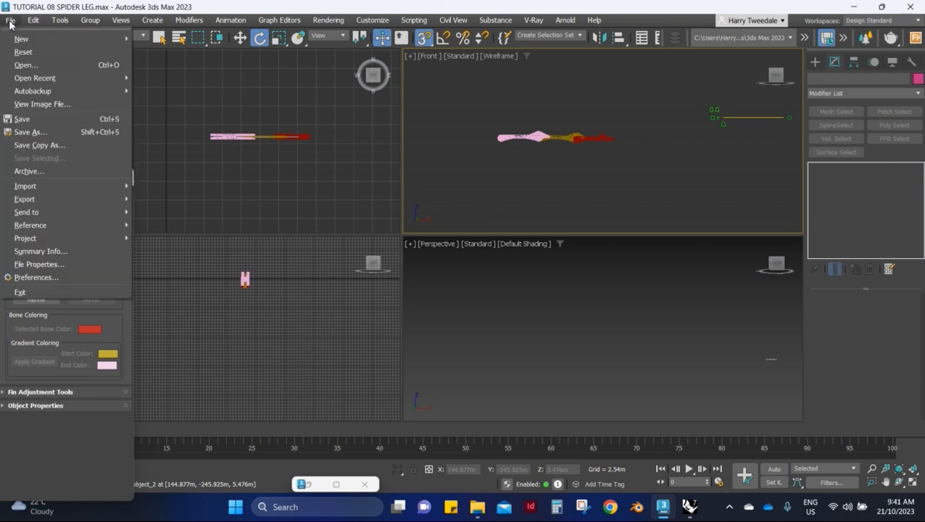
mouse_move(49, 190)
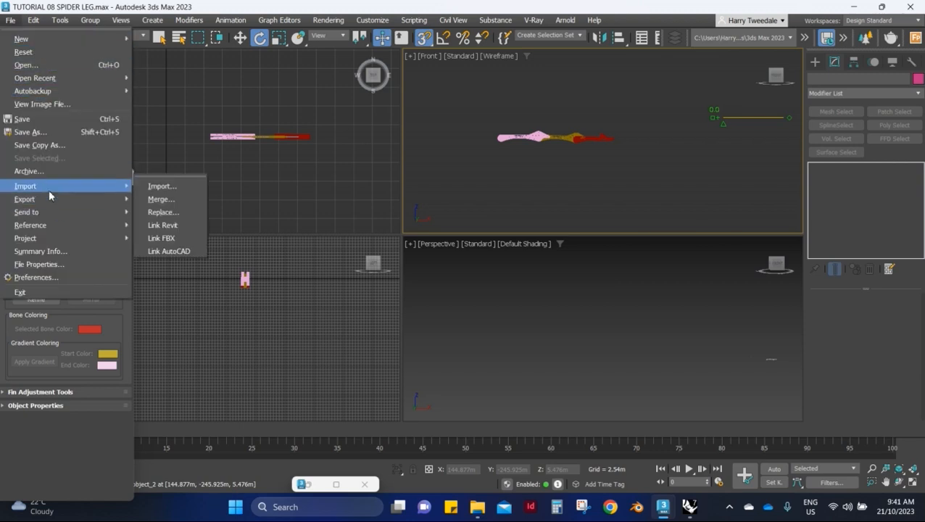
left_click(188, 185)
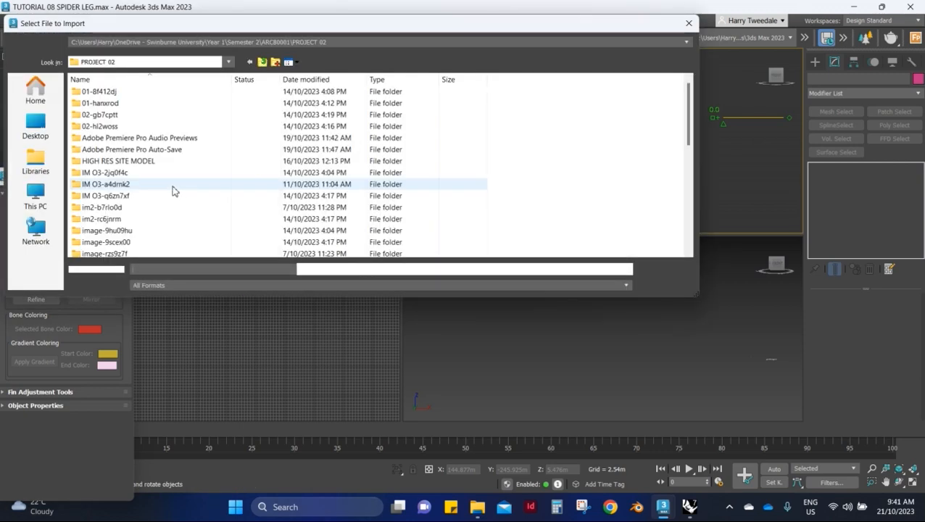
scroll(174, 190, "down", 8)
scroll(140, 197, "down", 1)
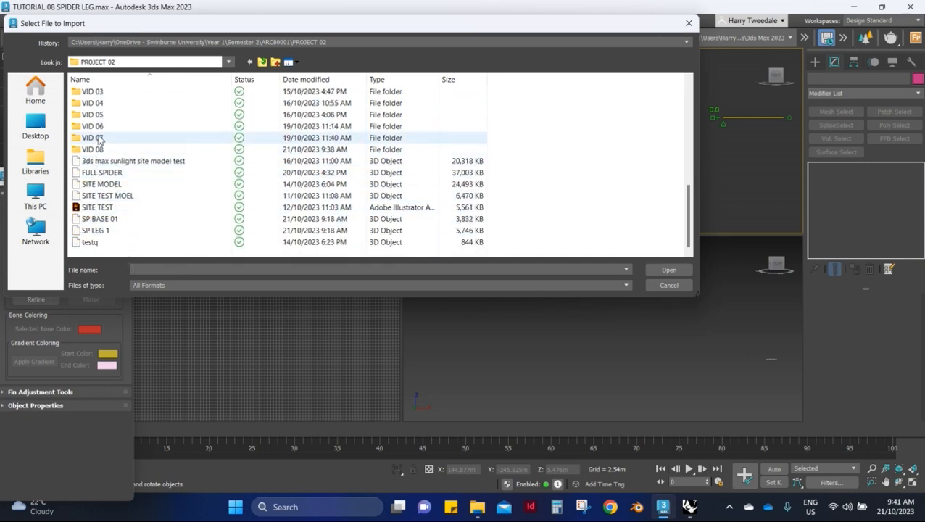
left_click(103, 220)
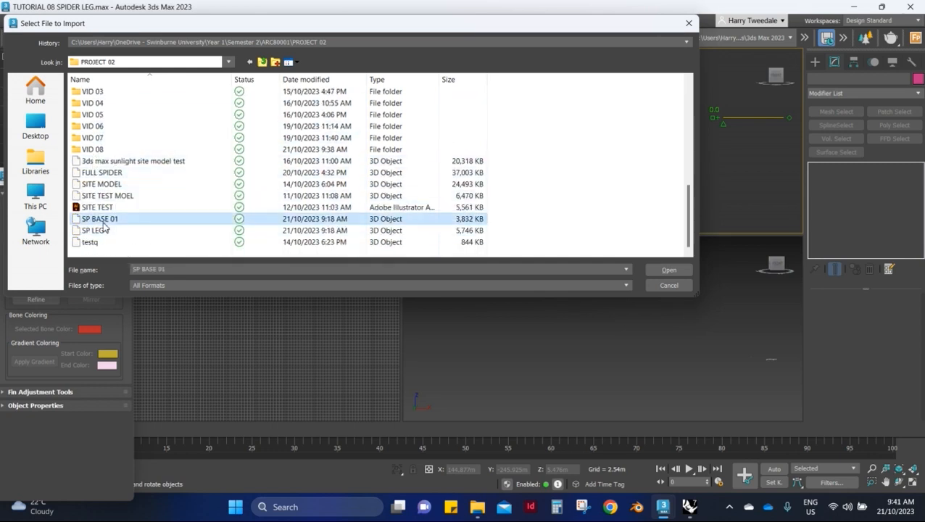
left_click(678, 273)
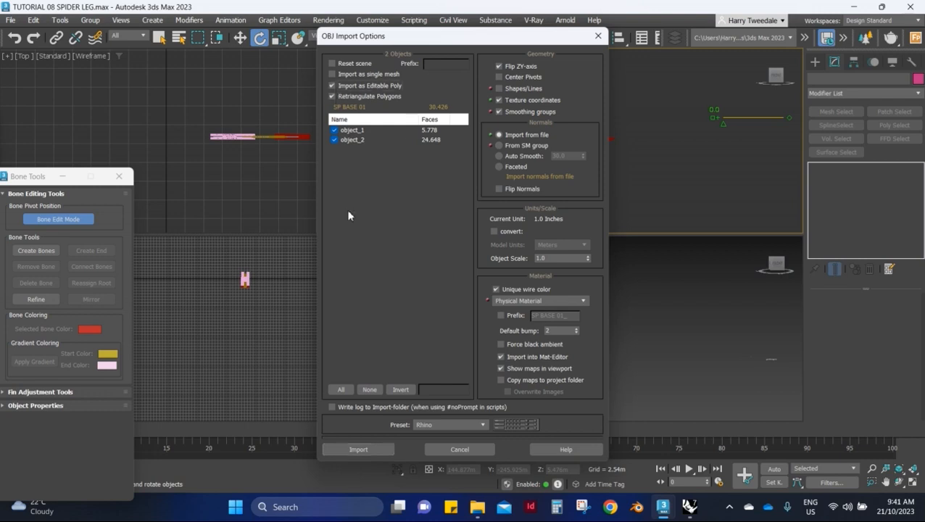
- Import the OBJ with its default options, skipping the conflicting object_2 and bringing in object_1 as object_004
left_click(353, 451)
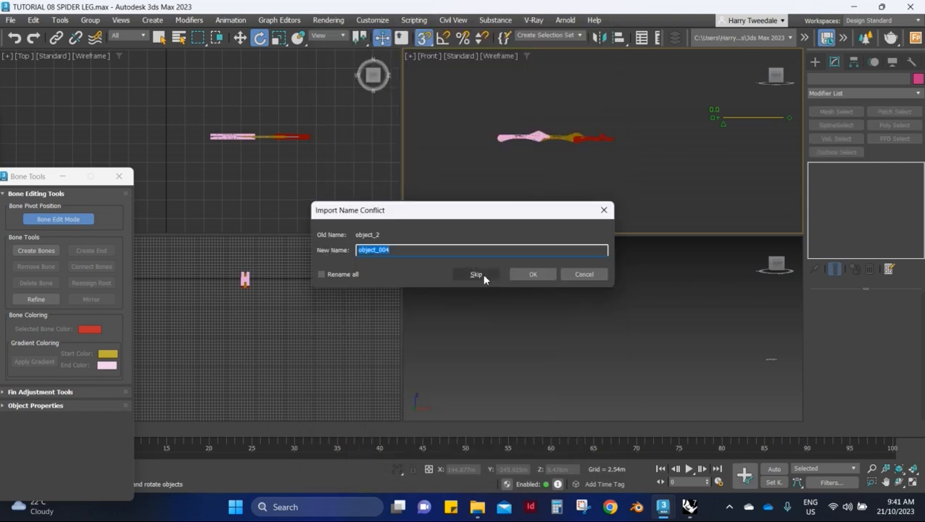
left_click(477, 274)
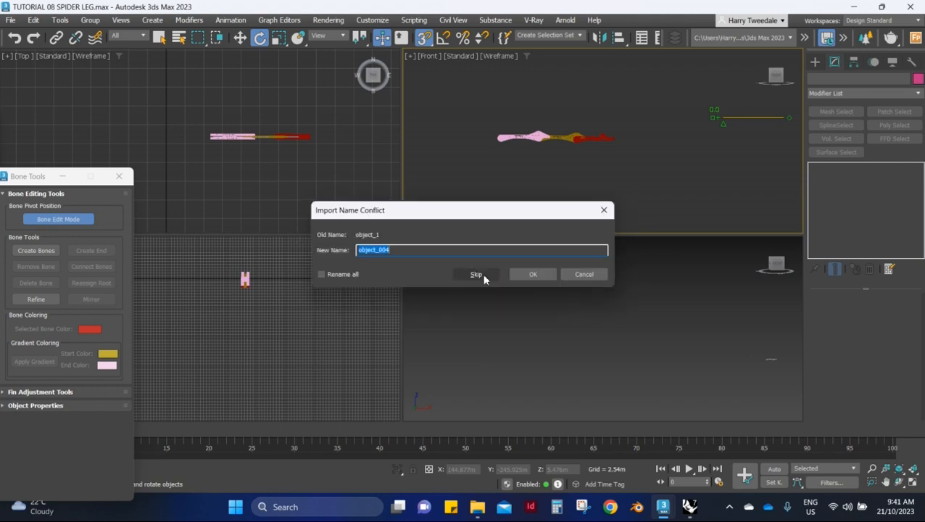
left_click(537, 274)
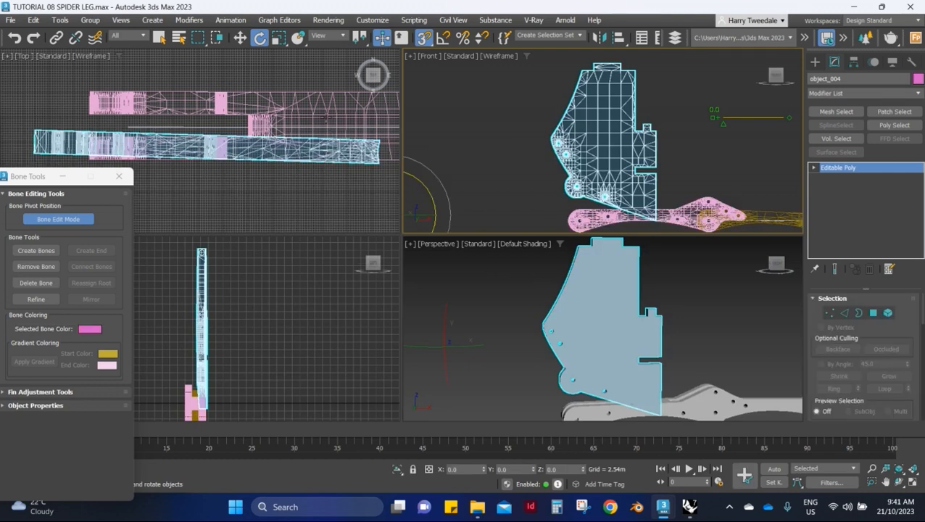
- Examine how the imported base part sits relative to the leg in the Front, Top and Perspective views
scroll(327, 118, "down", 5)
scroll(660, 283, "down", 5)
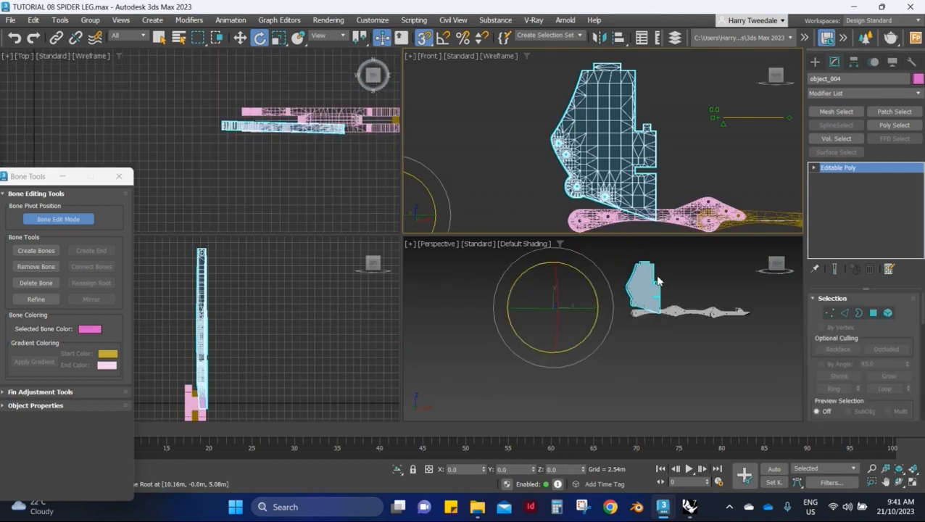
scroll(296, 152, "up", 2)
scroll(584, 158, "down", 6)
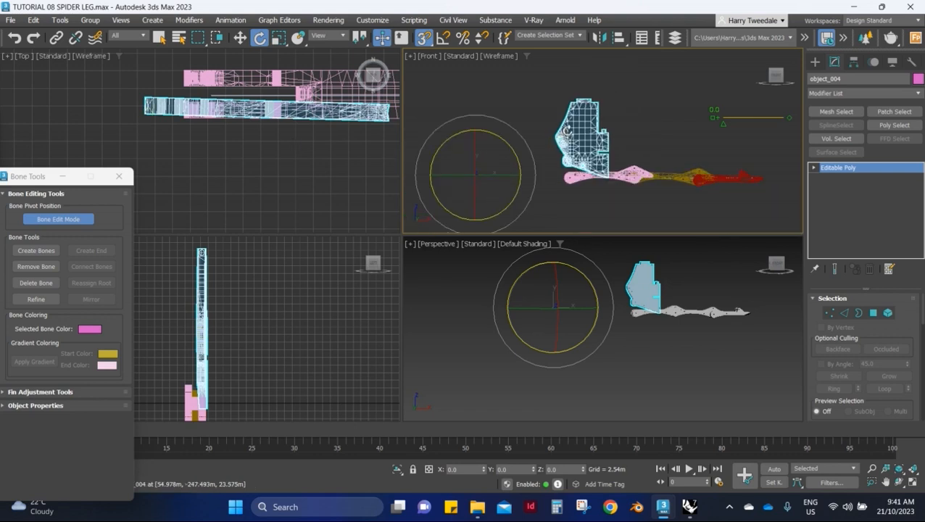
scroll(584, 158, "up", 8)
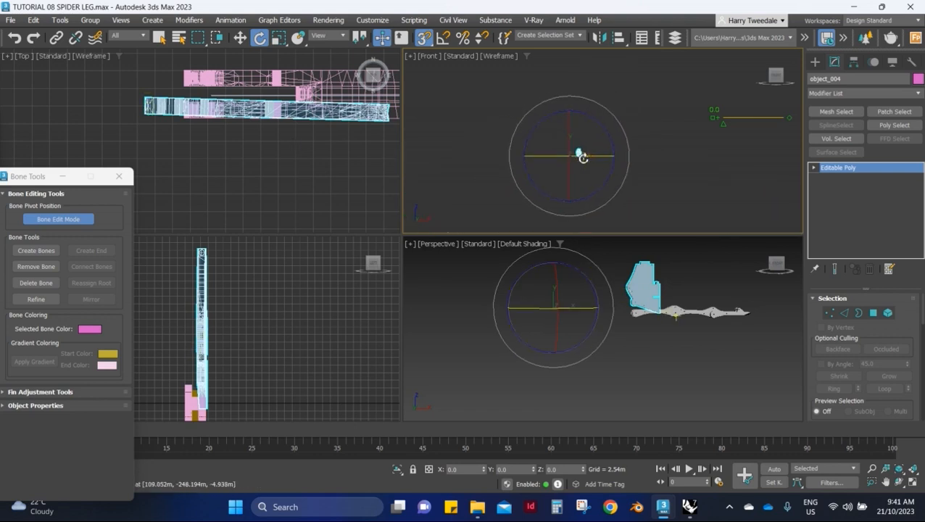
scroll(609, 154, "up", 2)
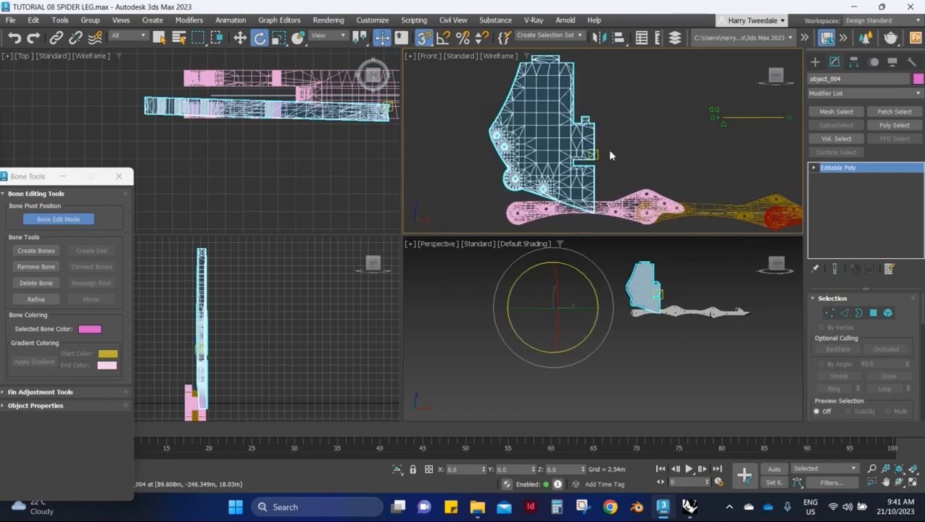
left_click(636, 133)
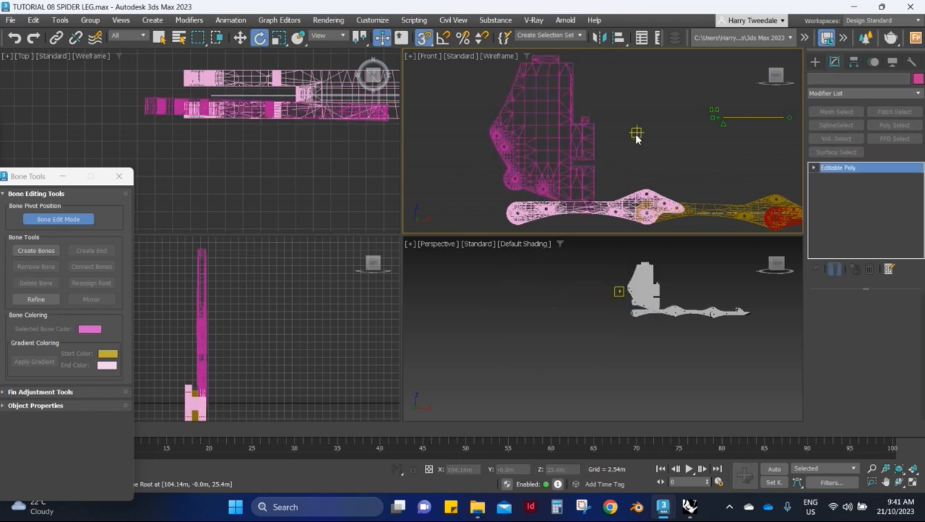
double_click(586, 153)
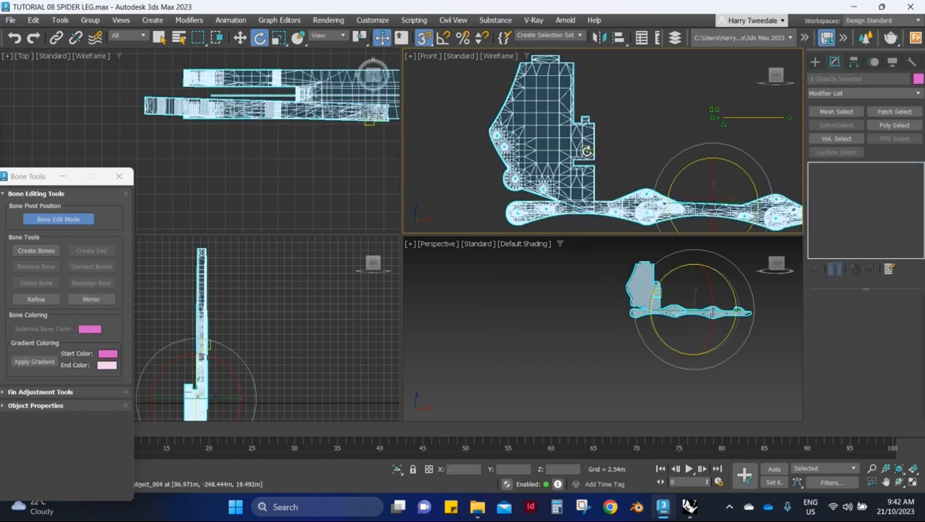
left_click(617, 146)
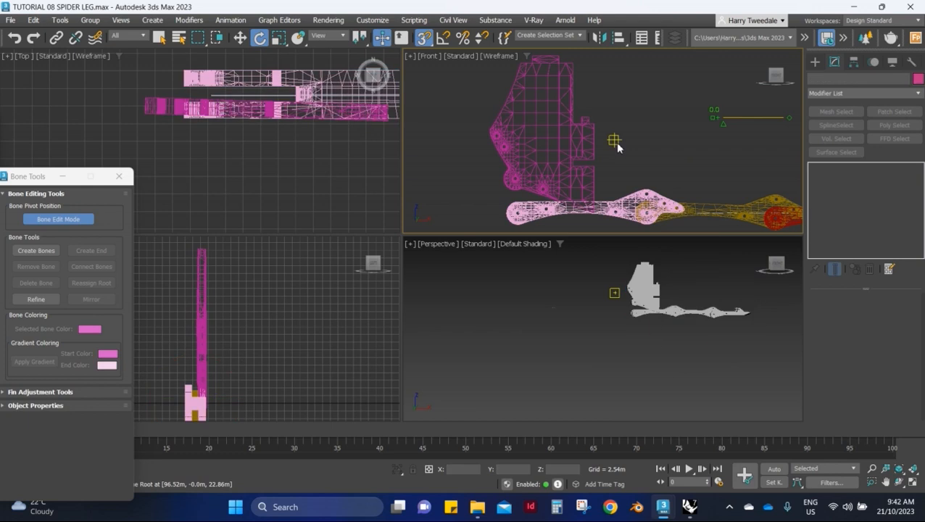
scroll(287, 134, "down", 3)
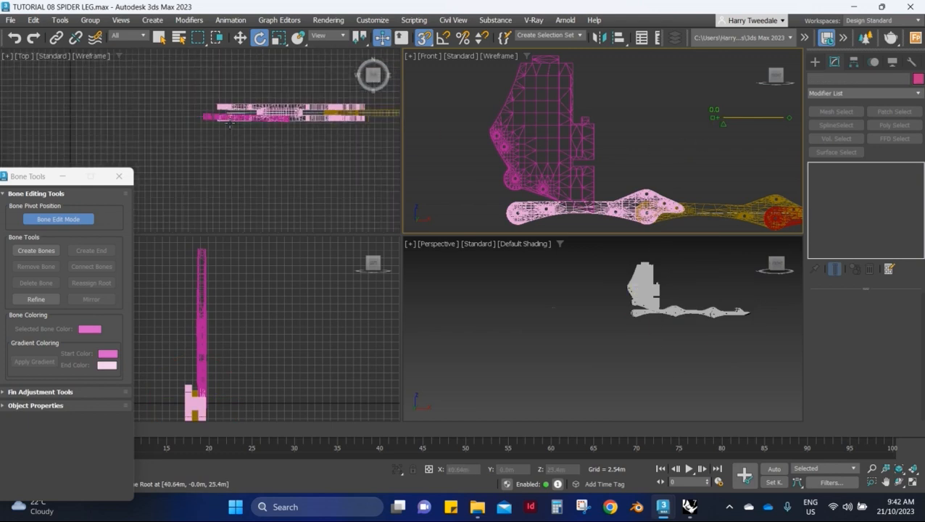
- Select the imported base part object_004 and delete it from the scene
left_click_drag(726, 125, 685, 127)
left_click(684, 128)
scroll(680, 127, "up", 4)
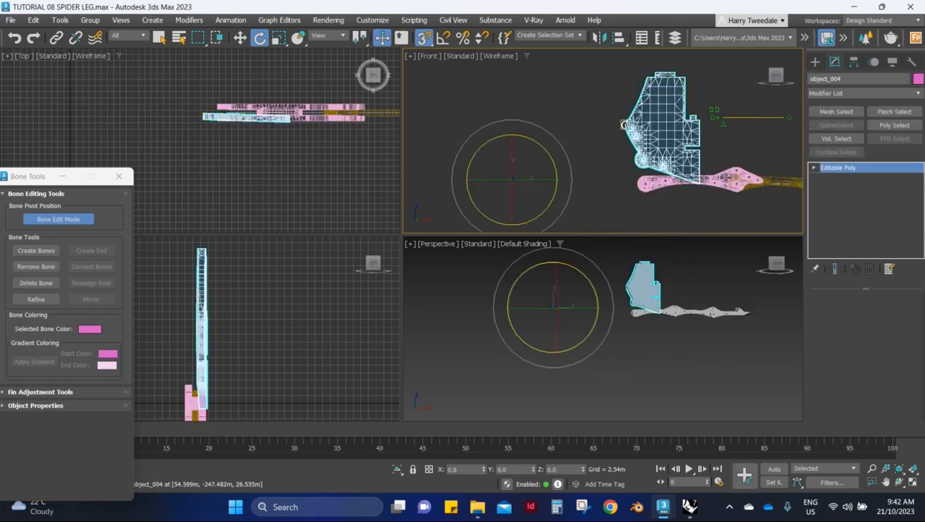
key("Delete")
- Switch to Rhino, export the selected spider body as polygon mesh objects over the SP BASE 01 OBJ file, and clear the selection
key("alt+Tab")
key("Tab")
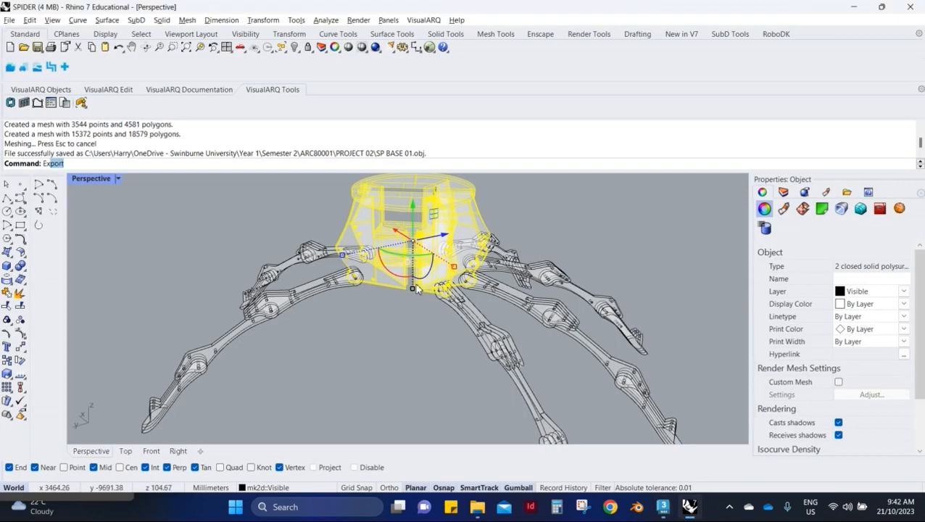
key("Return")
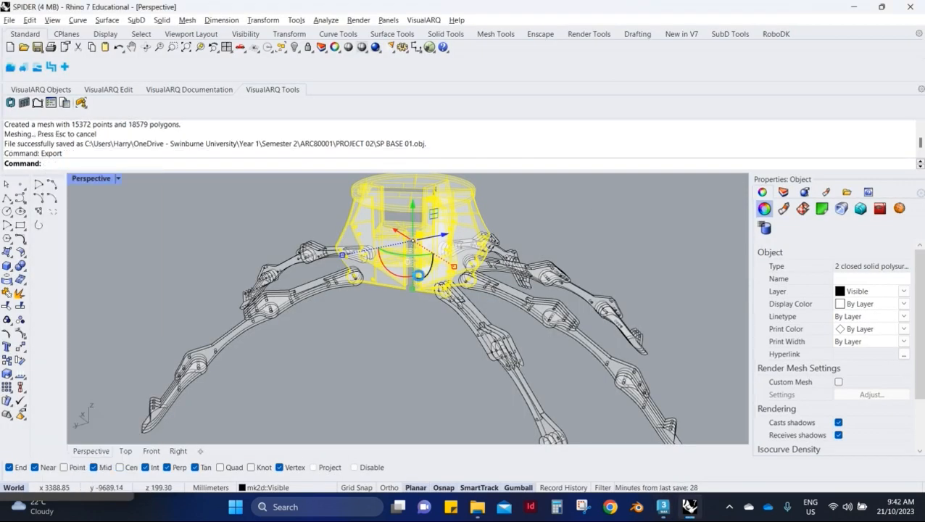
scroll(414, 230, "down", 10)
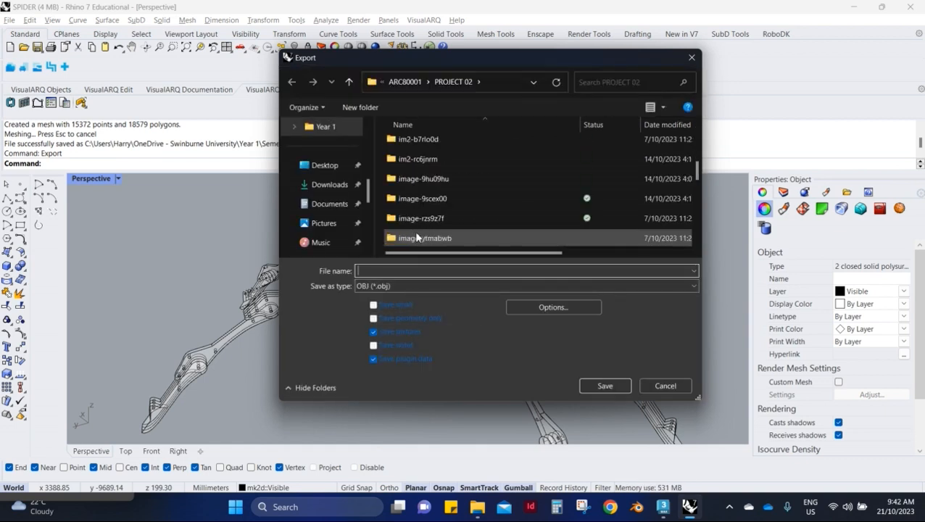
left_click(425, 202)
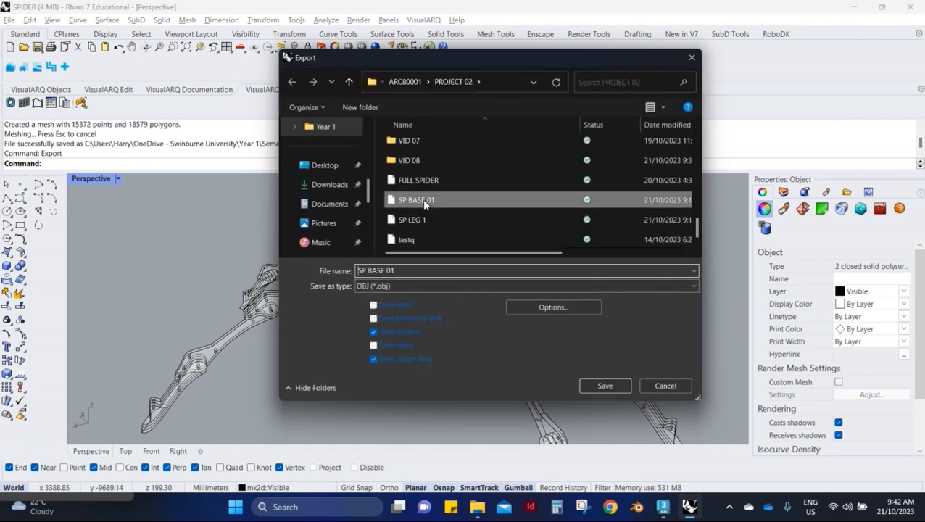
left_click(618, 386)
left_click(474, 259)
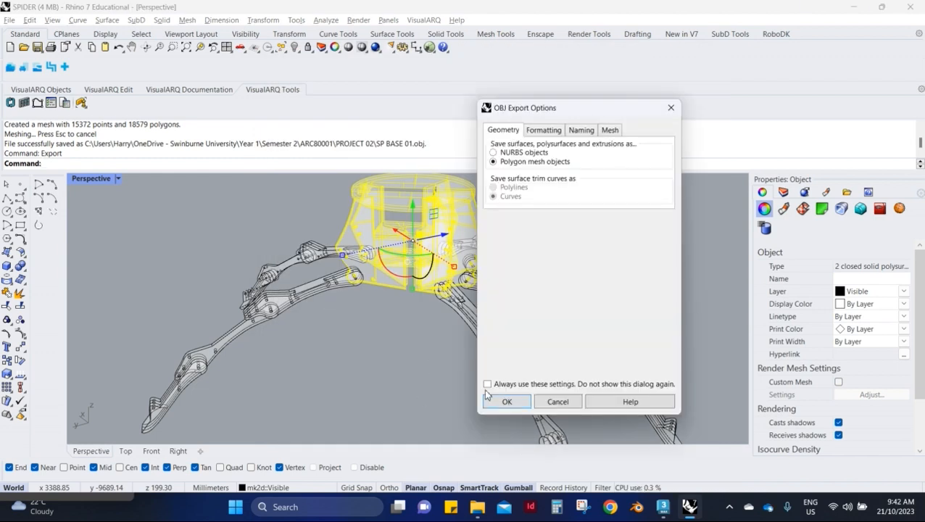
left_click(495, 404)
left_click(368, 368)
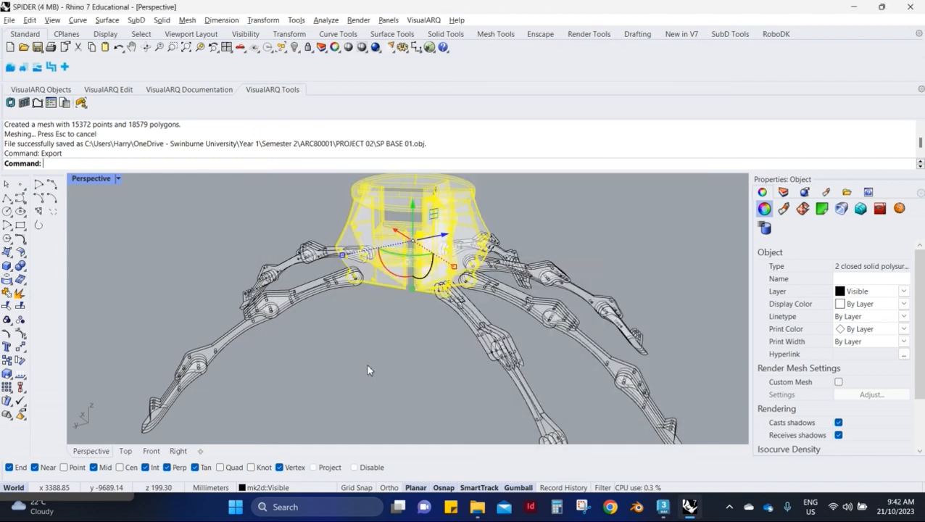
key("Escape")
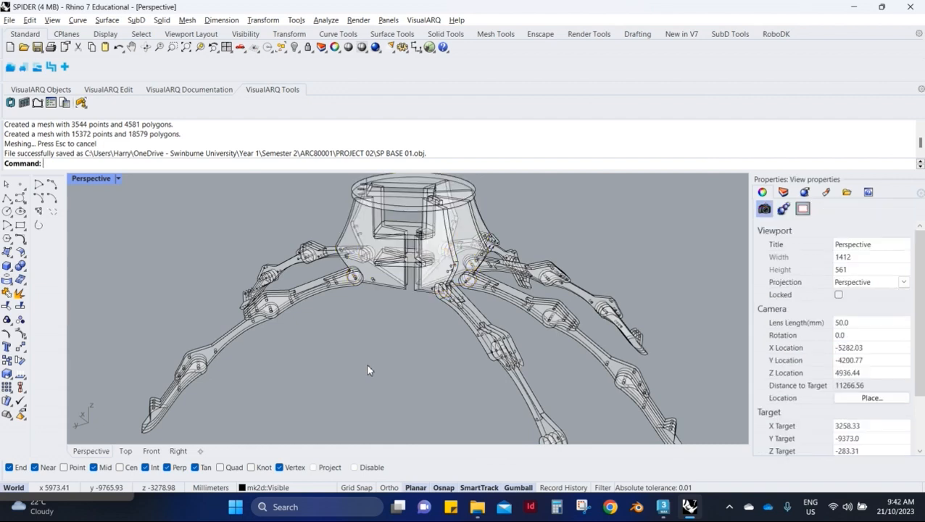
- Switch to 3ds Max and import SP BASE 01 with the Rhino preset, accepting the new names offered for both conflicting objects
key("alt+Tab")
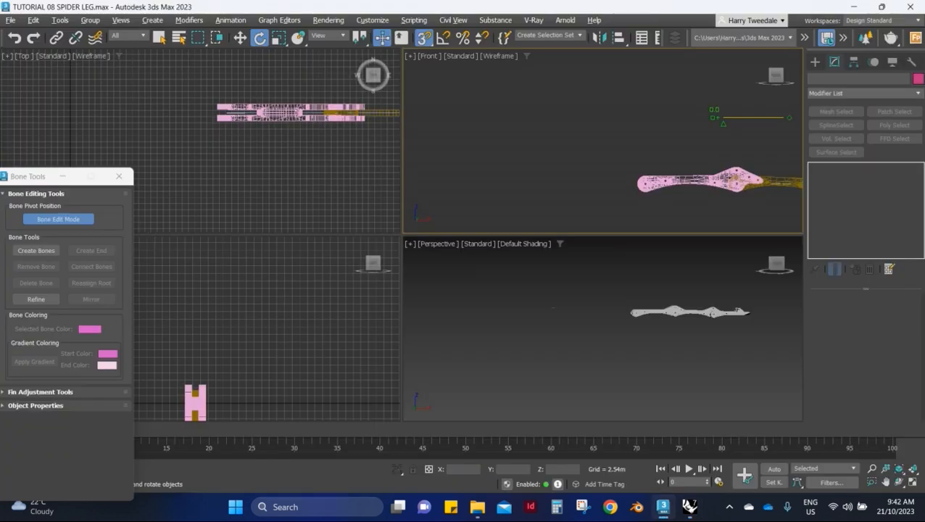
left_click(11, 20)
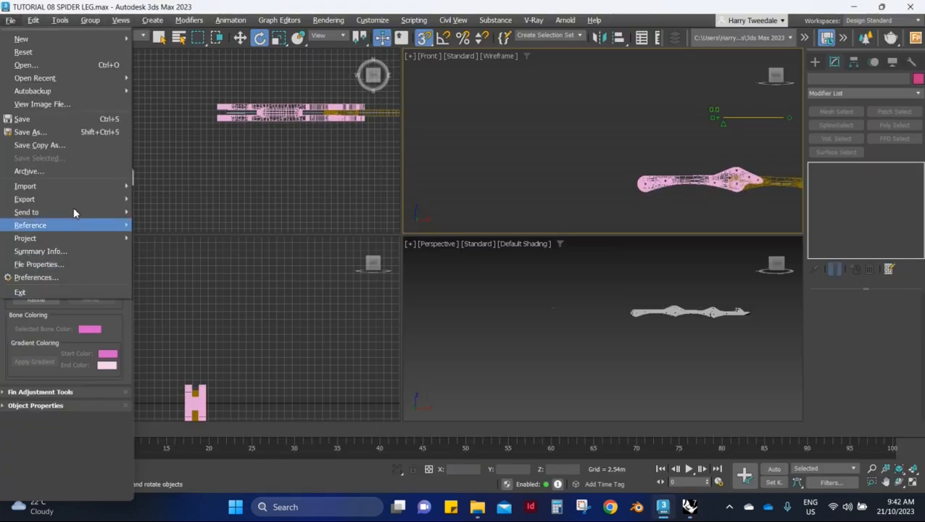
mouse_move(73, 187)
left_click(173, 177)
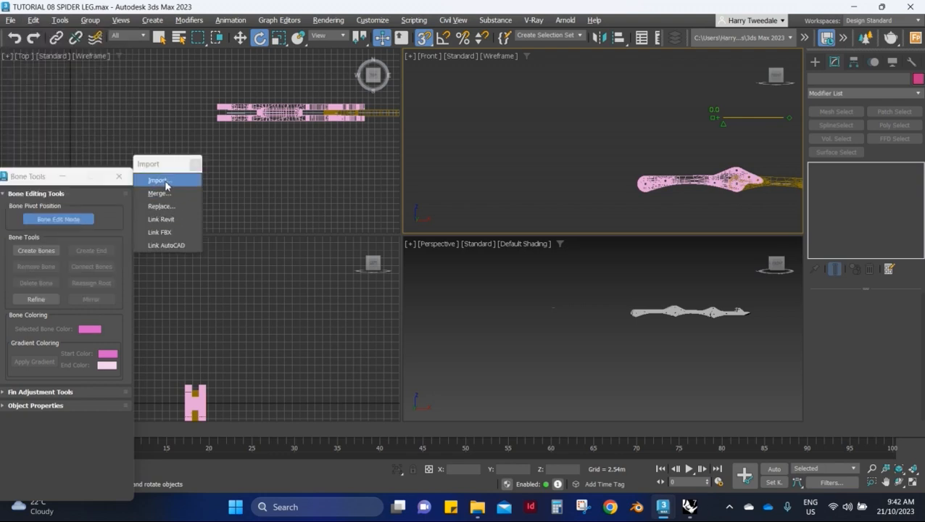
left_click(162, 182)
scroll(174, 197, "down", 7)
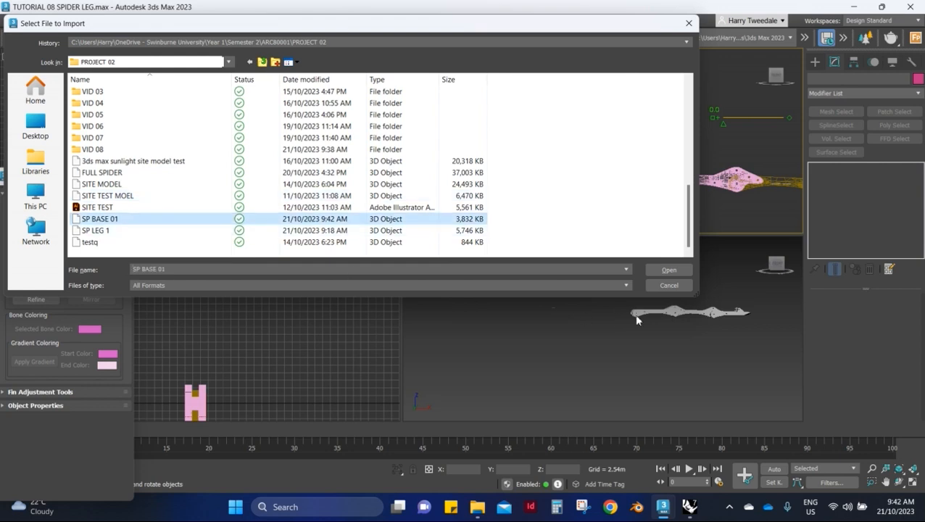
left_click(666, 275)
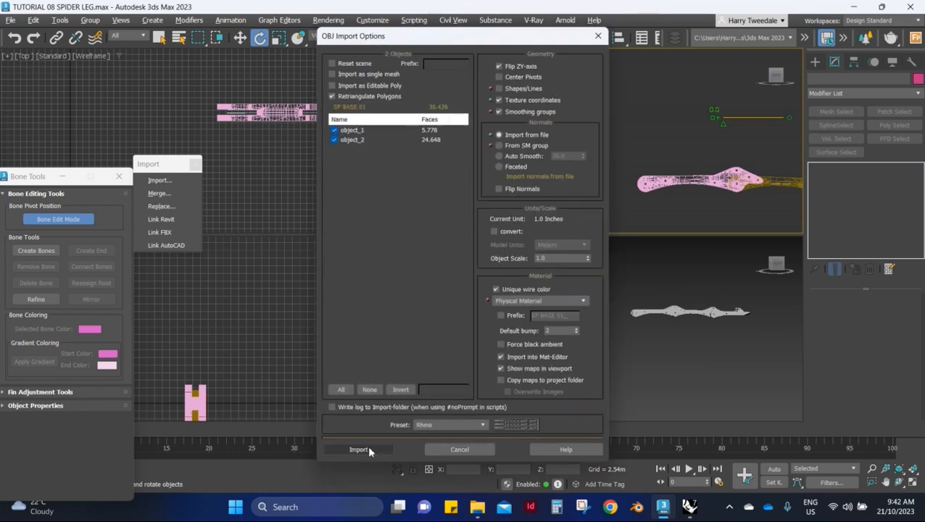
left_click(367, 446)
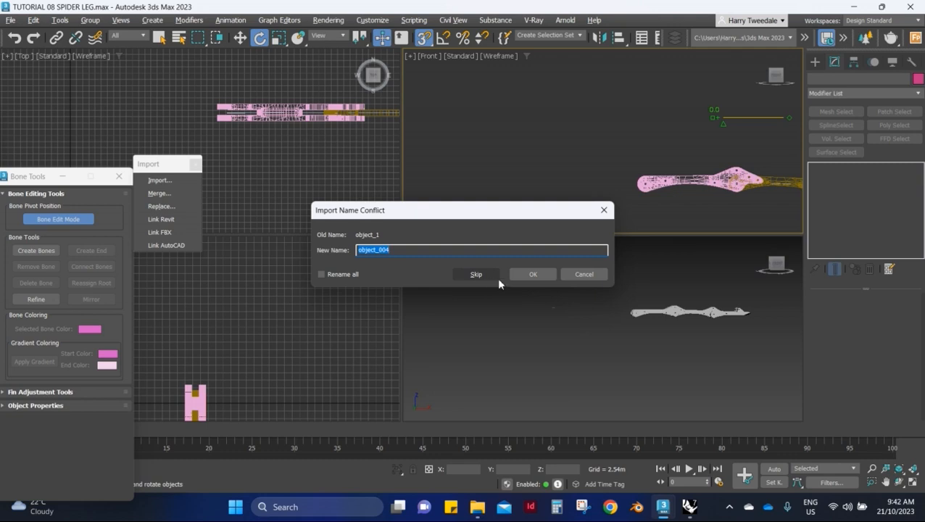
left_click(550, 274)
left_click(540, 277)
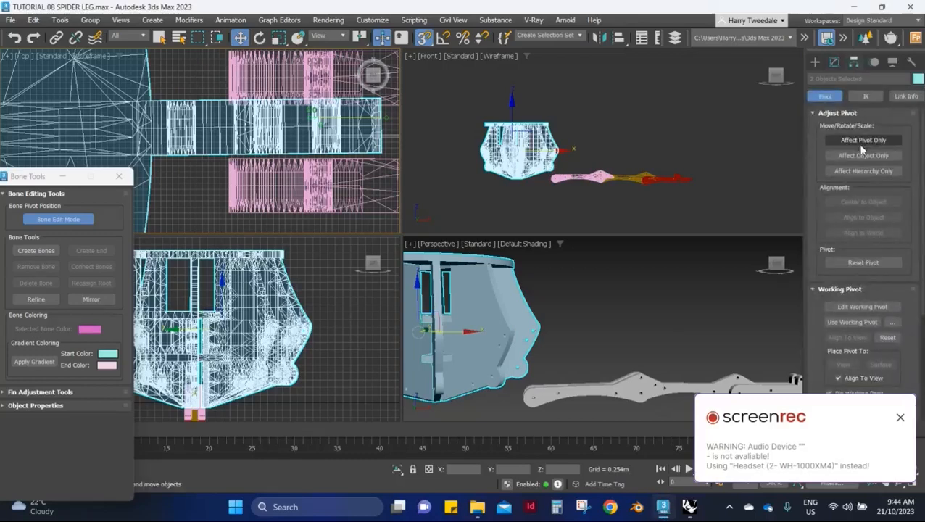
- Move only the pivot of the imported base to the joint at the end of its arm in the Top view
left_click(862, 142)
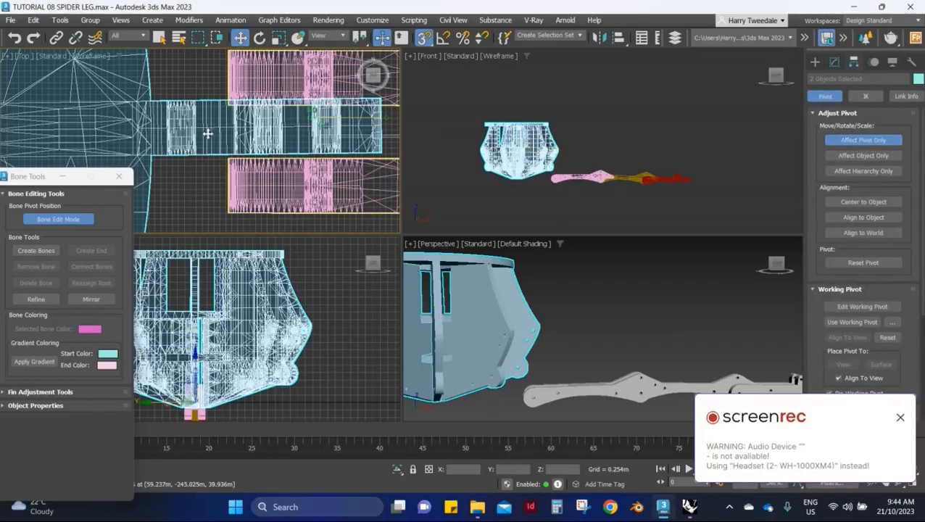
scroll(126, 138, "down", 10)
scroll(112, 137, "down", 3)
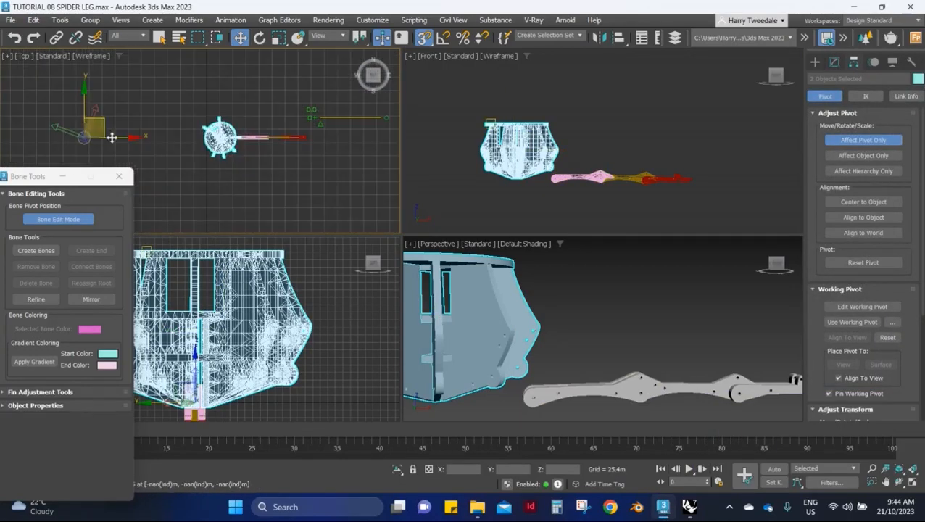
left_click_drag(121, 140, 246, 140)
scroll(246, 139, "up", 9)
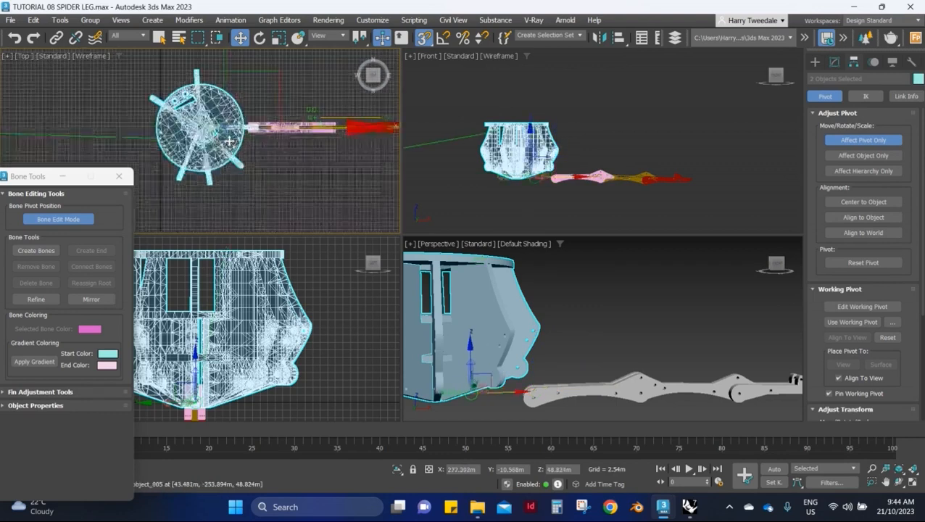
scroll(239, 126, "up", 9)
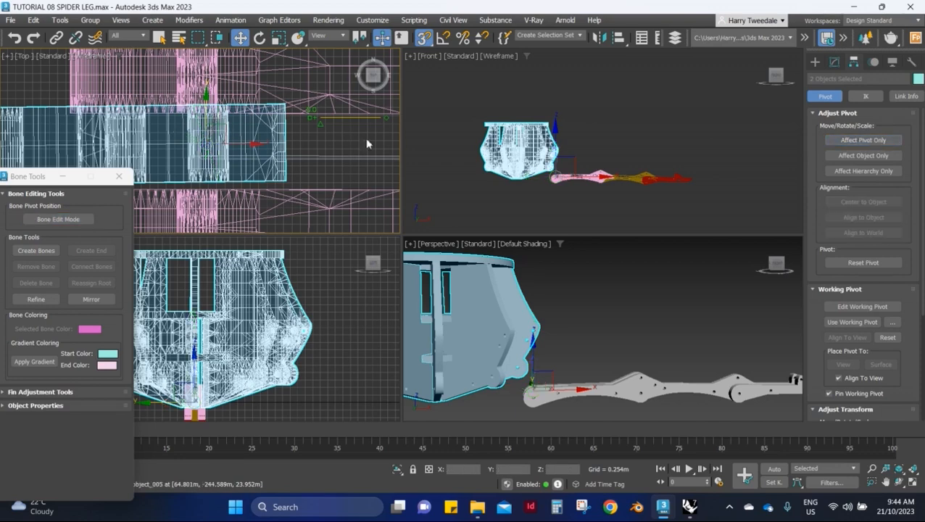
- Rotate the base in the Top view so that its arm runs parallel to the leg
scroll(346, 122, "down", 4)
scroll(290, 122, "up", 2)
scroll(299, 128, "down", 9)
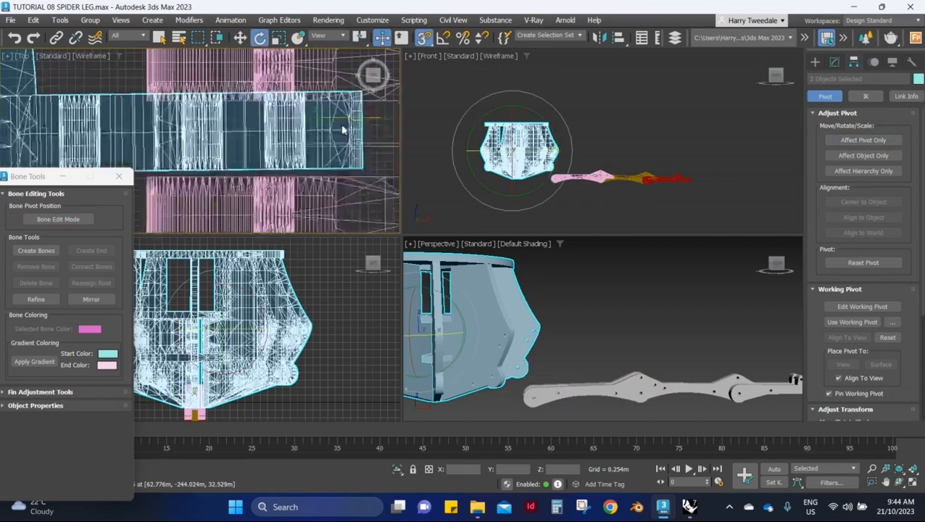
scroll(312, 134, "down", 1)
scroll(312, 134, "up", 5)
scroll(288, 134, "up", 3)
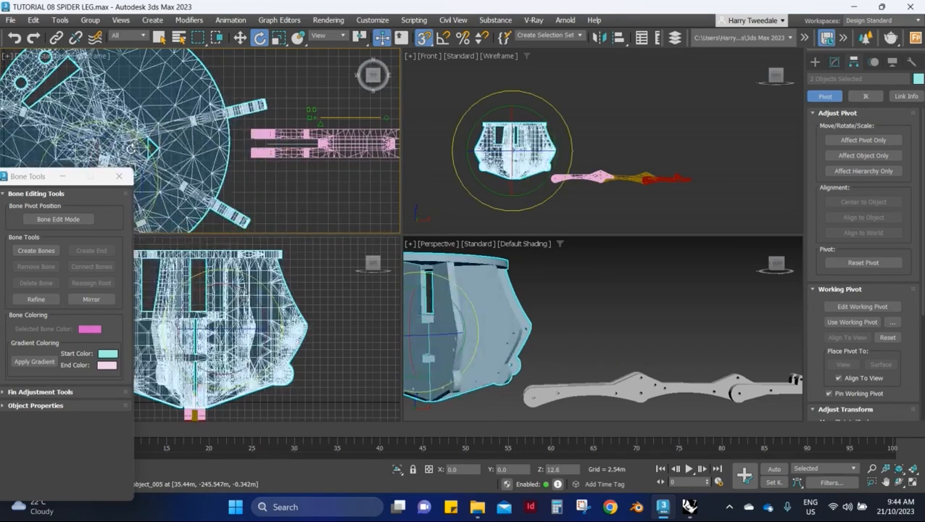
scroll(304, 132, "up", 4)
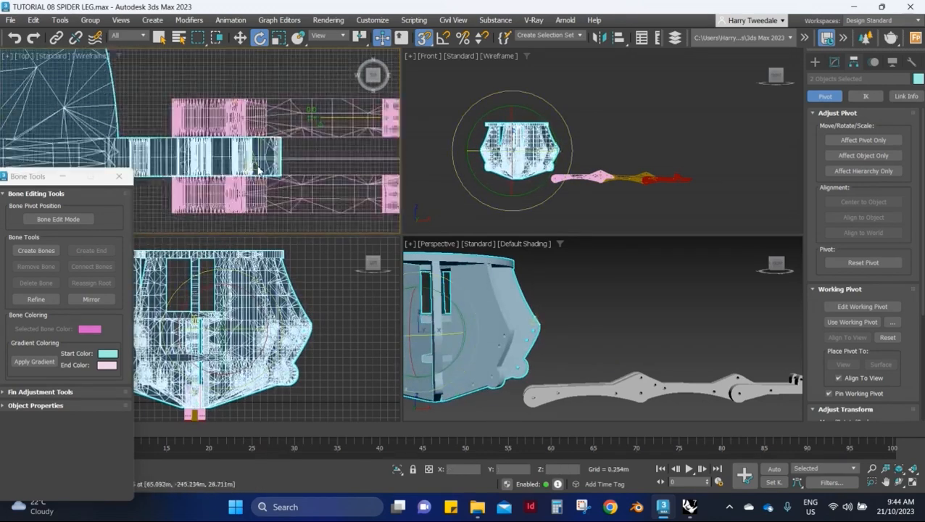
- Move the base along the leg in the Top view and lower it in the Front view so its arm overlaps the leg's first joint
scroll(297, 142, "up", 5)
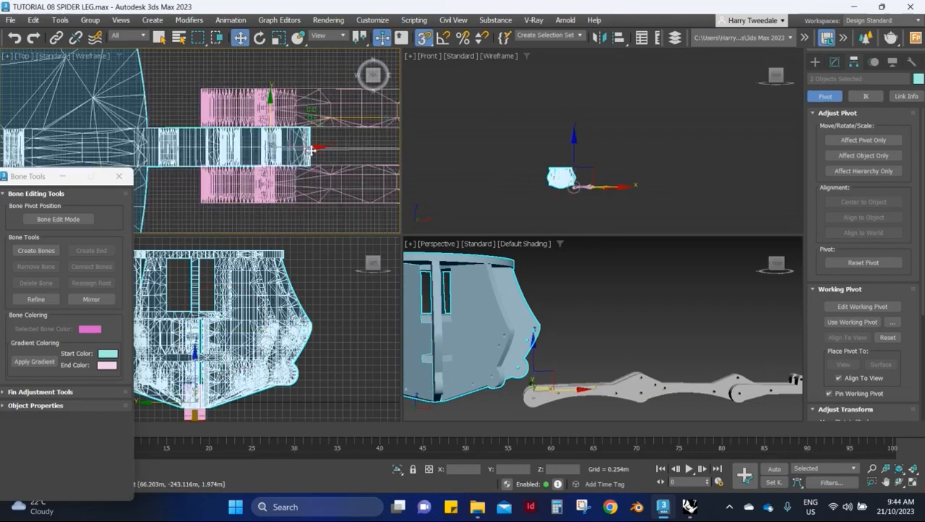
left_click_drag(301, 145, 216, 146)
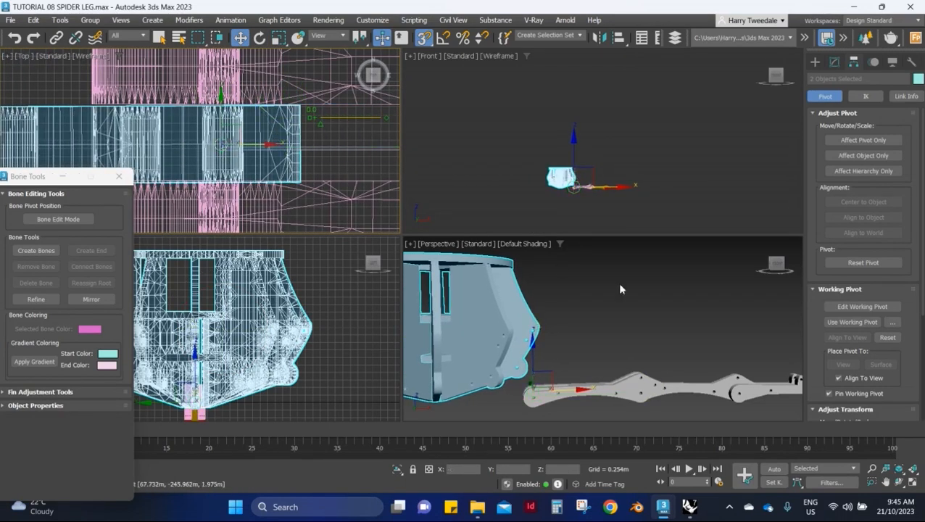
scroll(620, 289, "down", 4)
left_click_drag(588, 283, 598, 361)
key("ctrl+z")
scroll(574, 188, "up", 8)
scroll(564, 124, "up", 2)
left_click_drag(571, 135, 566, 191)
scroll(566, 190, "up", 4)
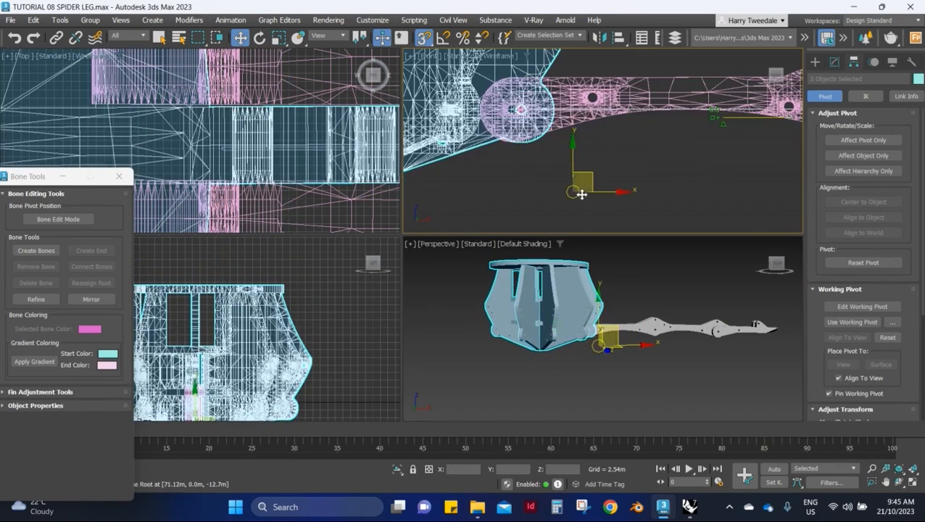
- Move only the base's pivot onto the centre of its arm's joint hole in the Front view
left_click(858, 140)
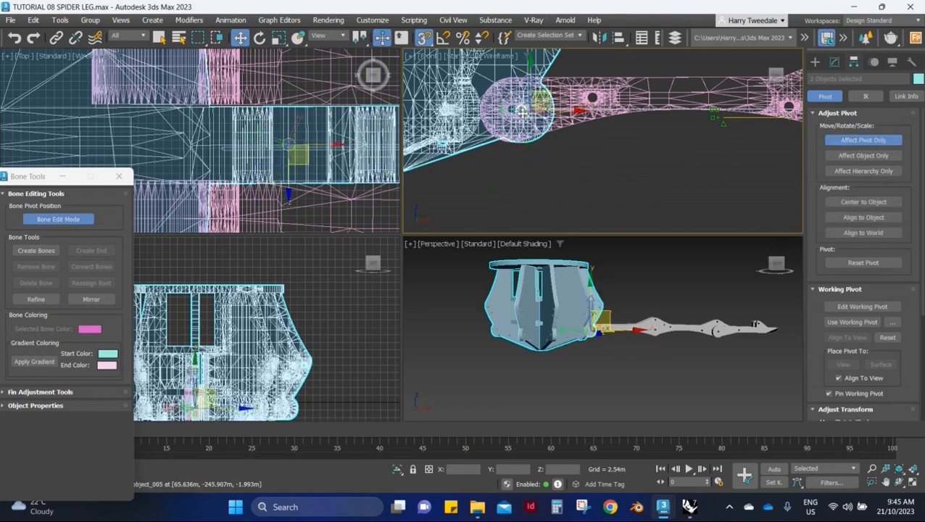
scroll(521, 110, "up", 5)
left_click_drag(581, 106, 501, 108)
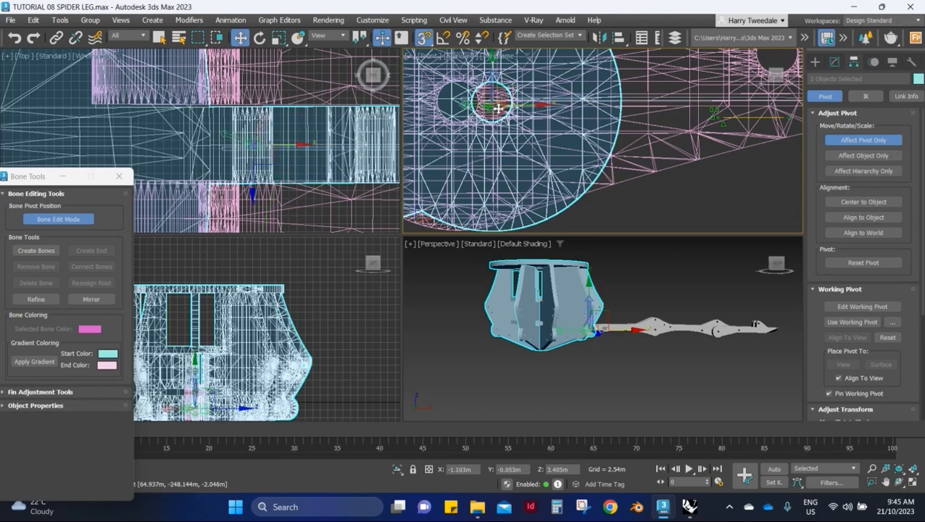
scroll(498, 108, "down", 3)
scroll(561, 165, "down", 3)
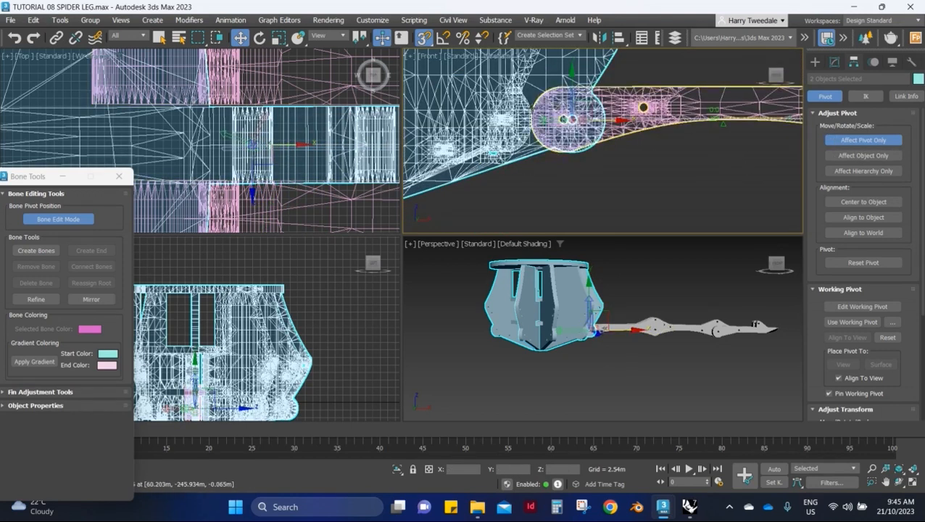
left_click(889, 147)
- Slide the base horizontally in the Front view until its joint hole coincides with the leg's first hole, and deselect it
scroll(621, 108, "up", 2)
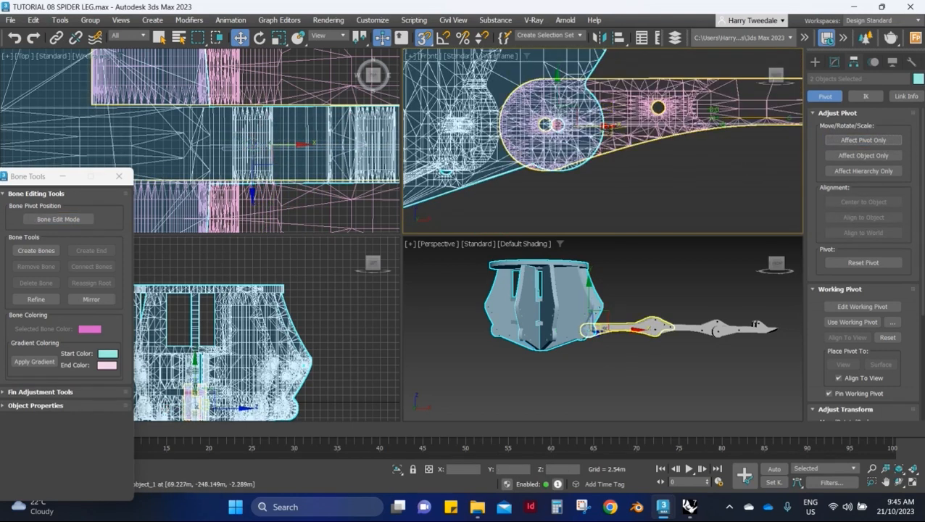
left_click_drag(610, 127, 546, 129)
left_click(650, 185)
- Select all seven leg parts in the Top view and clone them as instances with copied controllers, named object_006
scroll(597, 167, "down", 8)
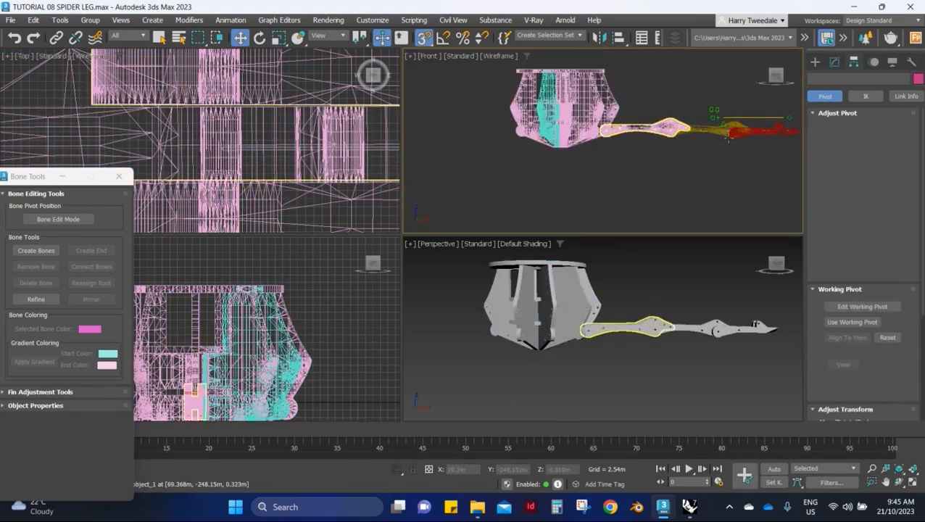
mouse_move(725, 124)
left_mouse_down()
mouse_move(757, 125)
mouse_move(724, 126)
left_mouse_up()
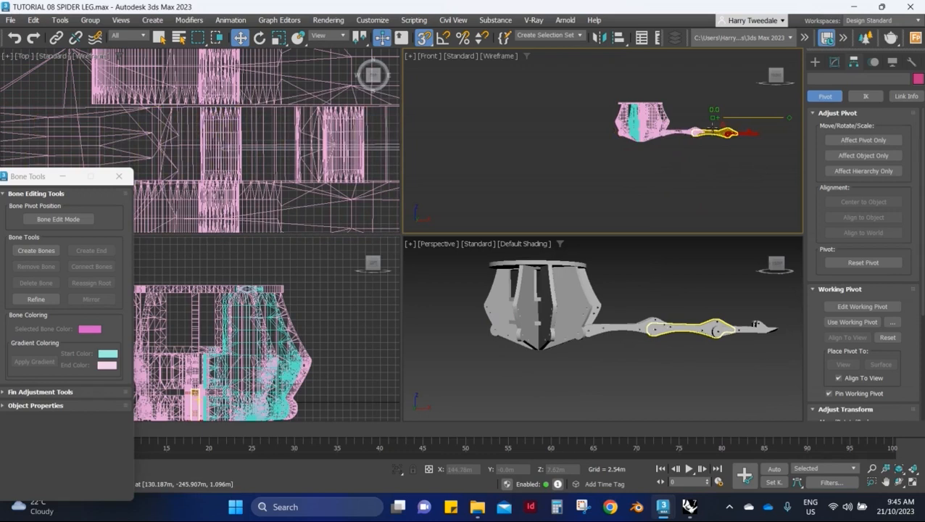
scroll(676, 114, "up", 5)
scroll(615, 162, "down", 4)
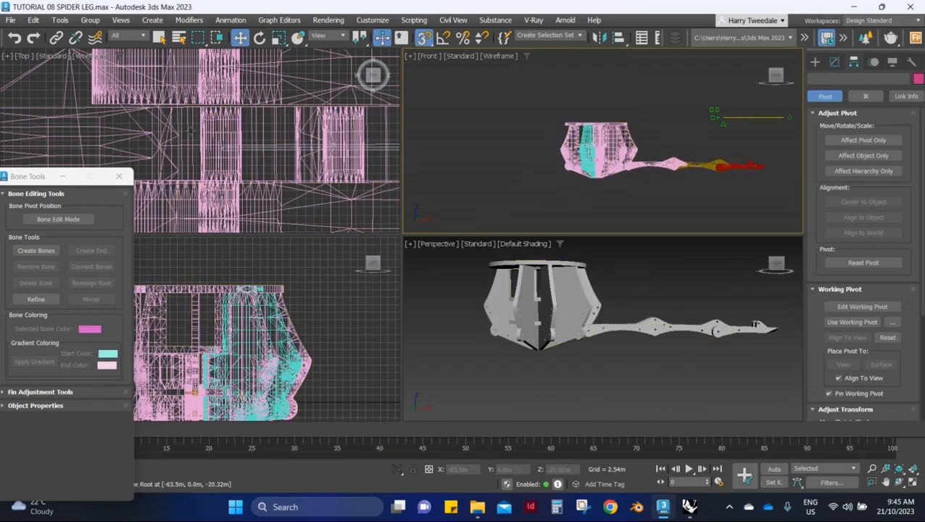
scroll(329, 112, "down", 10)
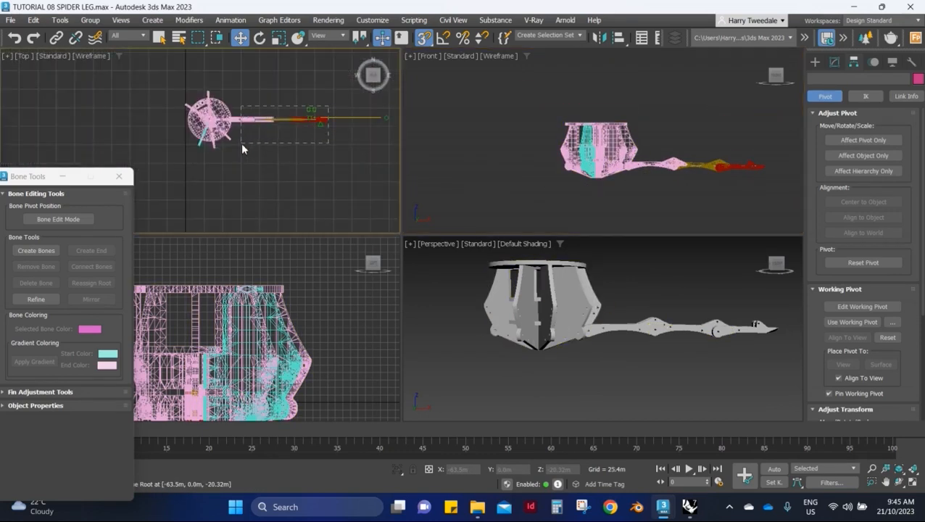
left_click_drag(281, 110, 275, 130)
scroll(236, 114, "down", 4)
left_click(277, 136)
scroll(277, 110, "up", 4)
left_click_drag(290, 97, 196, 142)
right_click(196, 142)
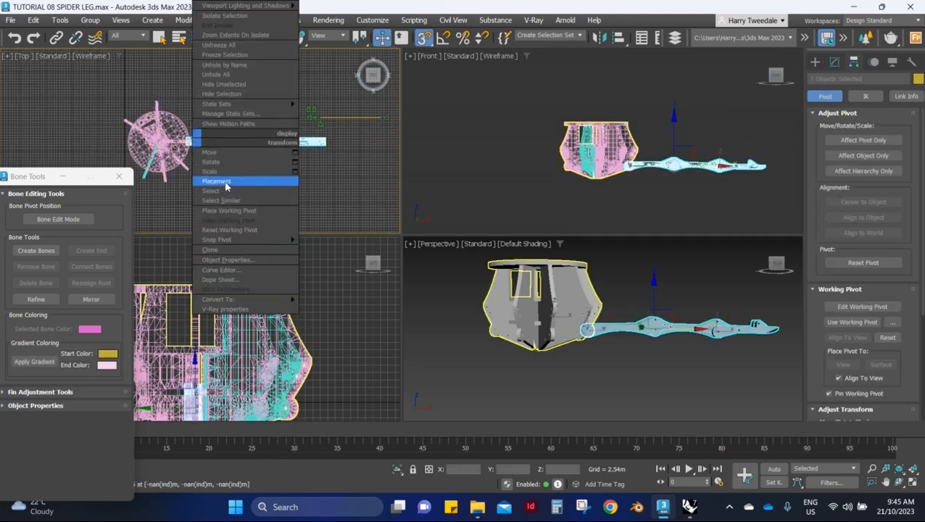
left_click(215, 249)
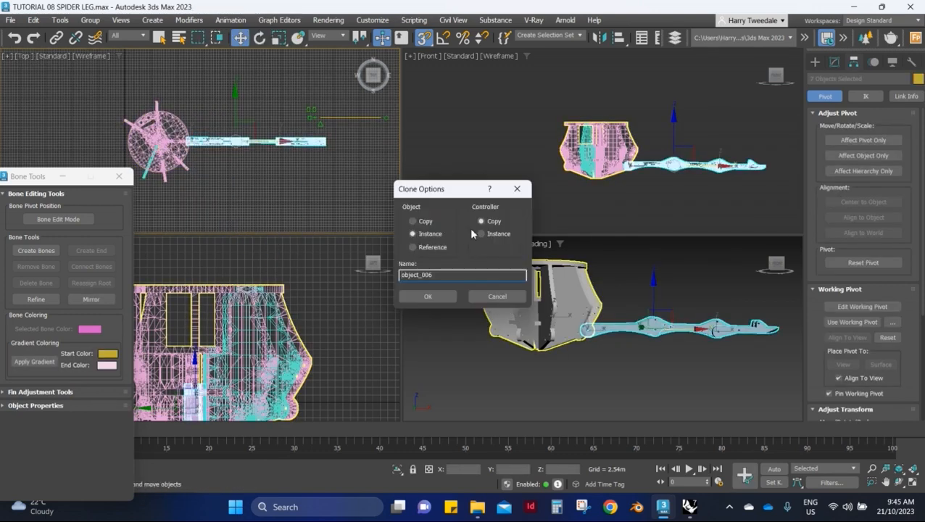
left_click(428, 296)
- Move the cloned leg clear of the original one, beyond the base in the Top view
scroll(240, 128, "down", 2)
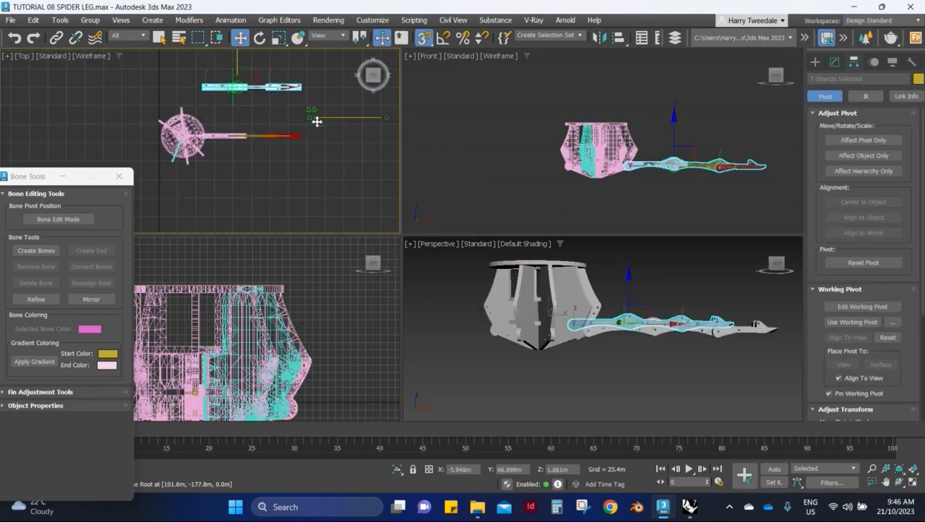
mouse_move(333, 128)
left_mouse_down()
mouse_move(361, 125)
mouse_move(317, 126)
left_mouse_up()
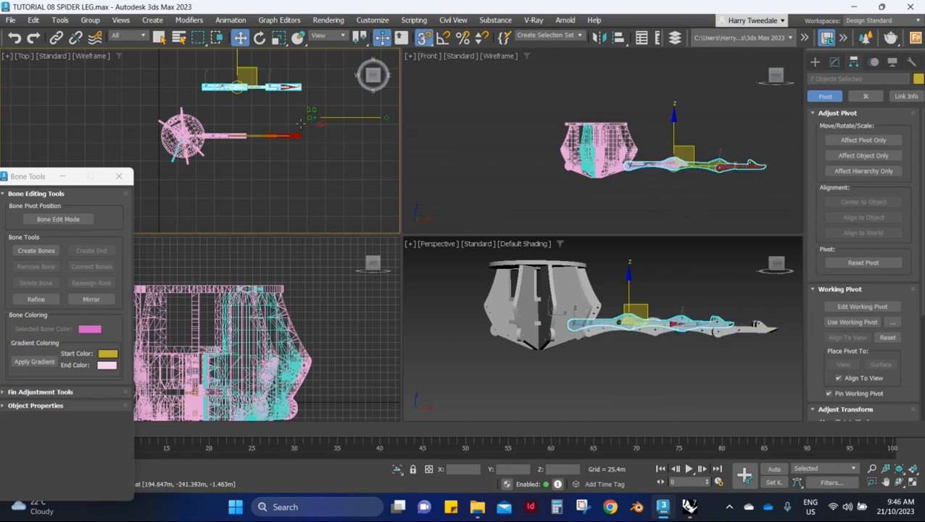
scroll(231, 82, "up", 2)
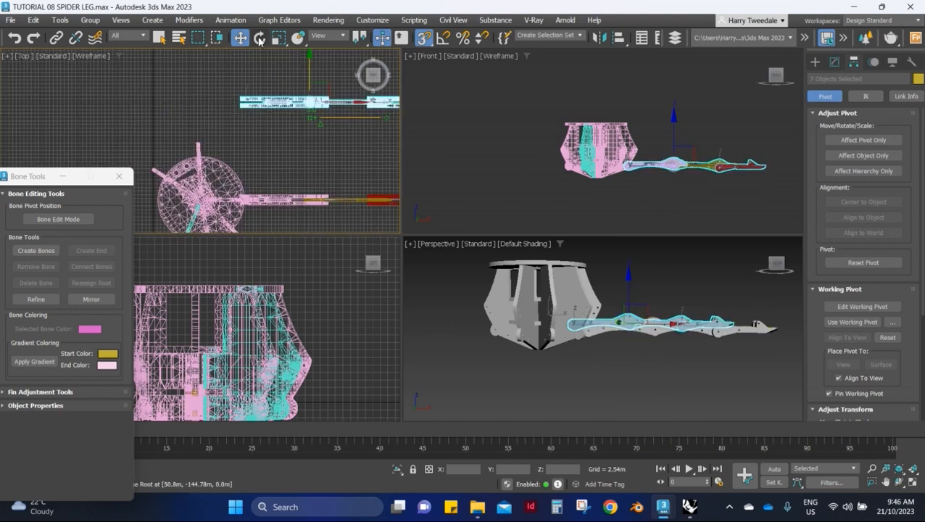
left_click_drag(339, 94, 320, 83)
key("ctrl+z")
left_click_drag(313, 116, 333, 66)
- Rotate the cloned leg in the Top view by about a quarter turn so it points away from the base's neighbouring arm
key("w")
scroll(268, 98, "up", 3)
key("e")
left_click_drag(359, 94, 291, 89)
key("w")
scroll(287, 156, "down", 4)
scroll(316, 170, "up", 4)
left_click_drag(212, 139, 216, 157)
scroll(216, 157, "down", 6)
key("ctrl+z")
- Select the rotated leg clone and move it onto the base's neighbouring arm in the Top view
scroll(254, 155, "up", 6)
left_click(277, 166)
scroll(284, 167, "down", 5)
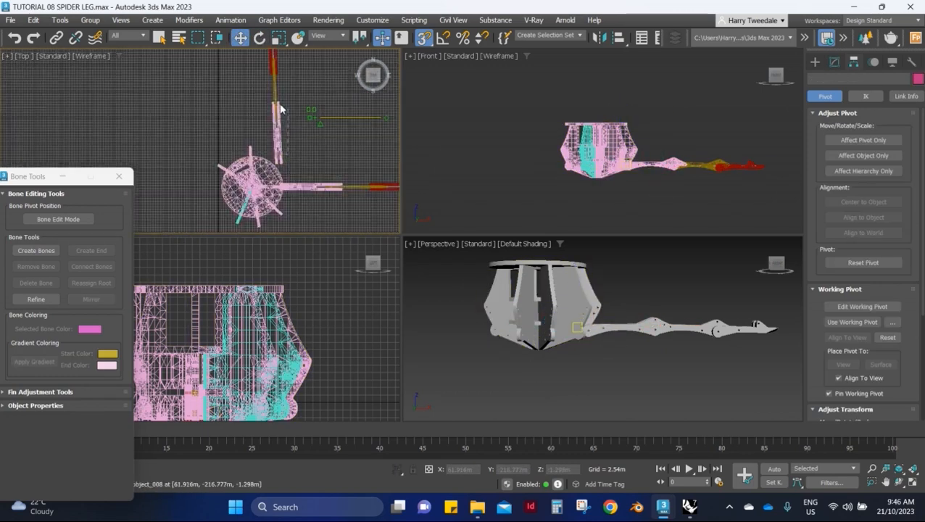
double_click(280, 109)
scroll(281, 163, "up", 4)
scroll(234, 134, "down", 2)
left_click_drag(287, 158, 247, 131)
scroll(308, 159, "down", 3)
scroll(260, 136, "down", 5)
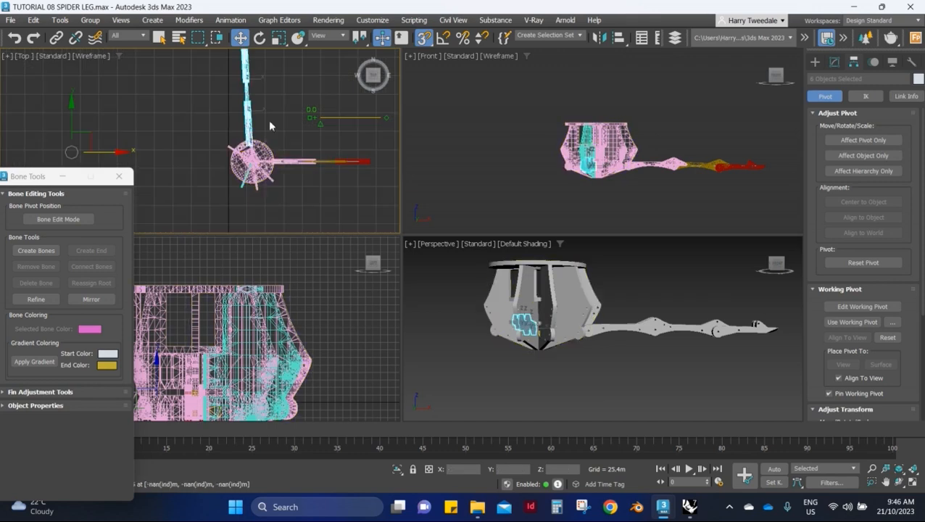
- Select all seven parts of the cloned leg and edit the working pivot at its joint with the base
double_click(249, 130)
scroll(250, 137, "up", 7)
scroll(265, 139, "down", 3)
scroll(690, 151, "down", 2)
left_click(863, 141)
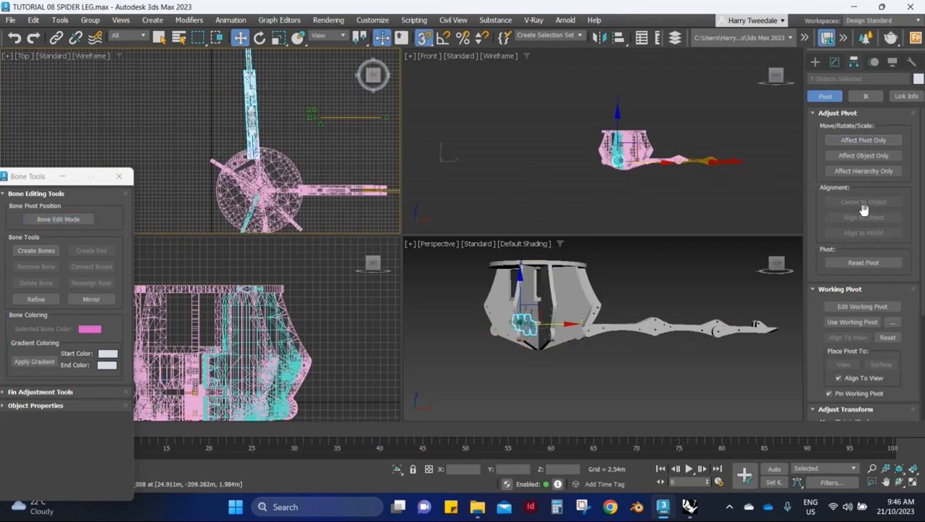
left_click(863, 306)
scroll(268, 145, "down", 4)
scroll(276, 124, "up", 5)
scroll(259, 140, "down", 2)
scroll(257, 139, "up", 5)
scroll(251, 154, "down", 3)
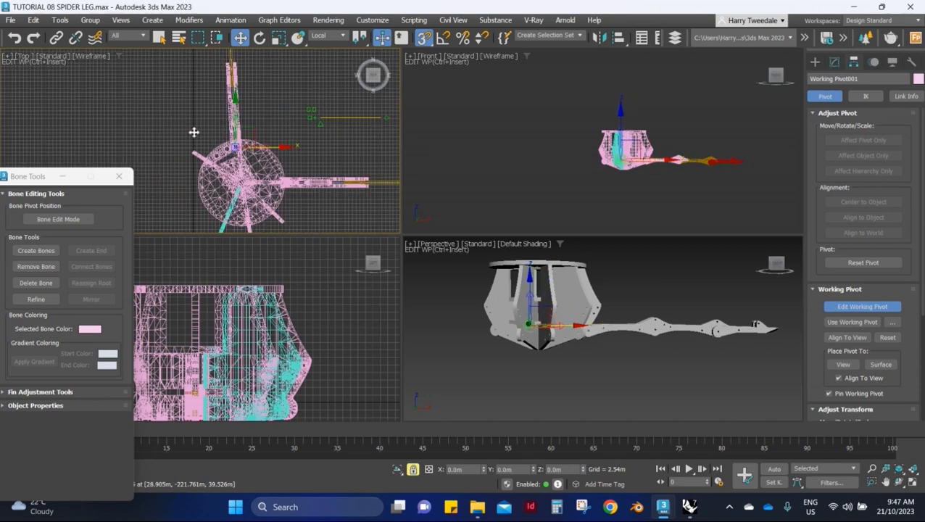
key("ctrl+Insert")
- Finish editing the working pivot and move the seven-part leg onto the base's upper arm in the Top view
scroll(241, 100, "up", 2)
scroll(241, 100, "up", 2)
left_click_drag(237, 98, 255, 75)
scroll(241, 164, "up", 5)
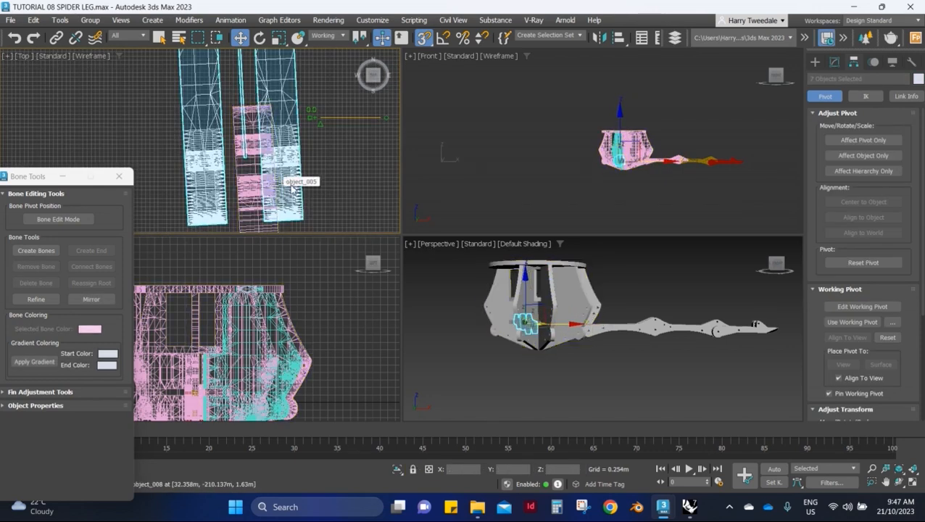
left_click(289, 189)
scroll(286, 194, "down", 6)
mouse_move(653, 269)
middle_mouse_down("alt")
mouse_move(587, 294)
mouse_move(742, 312)
middle_mouse_up("alt")
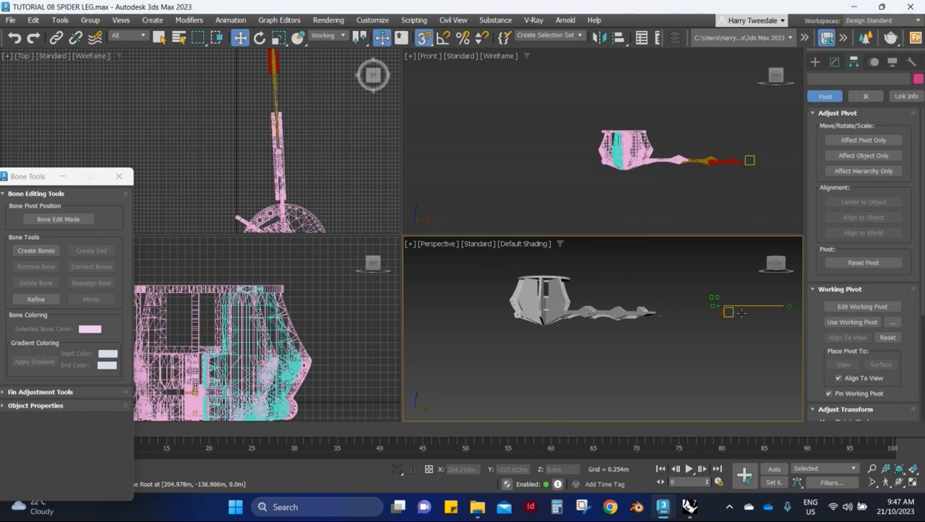
middle_click_drag(679, 337, 551, 312, "alt")
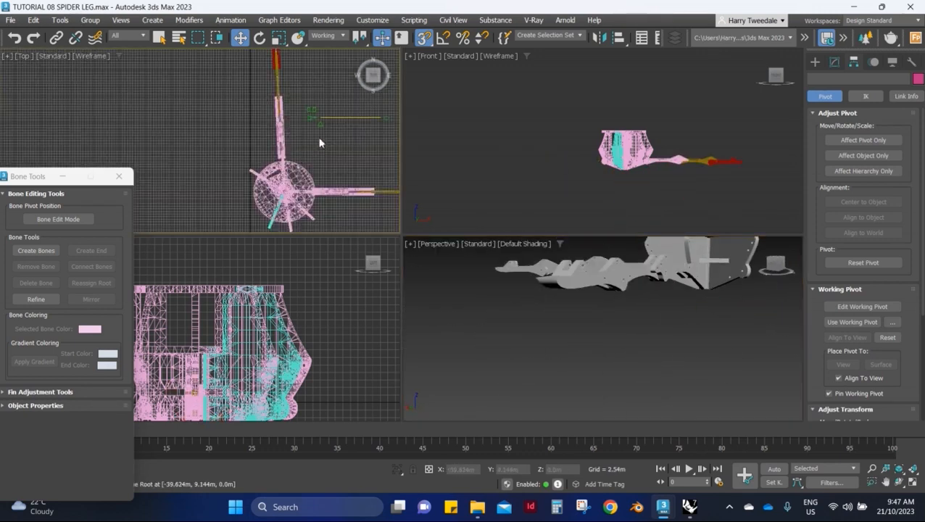
- Select all seven parts of the leg on the base's upper arm in the Top view
scroll(269, 143, "down", 6)
left_click_drag(248, 91, 290, 136)
scroll(266, 142, "up", 4)
left_click(60, 20)
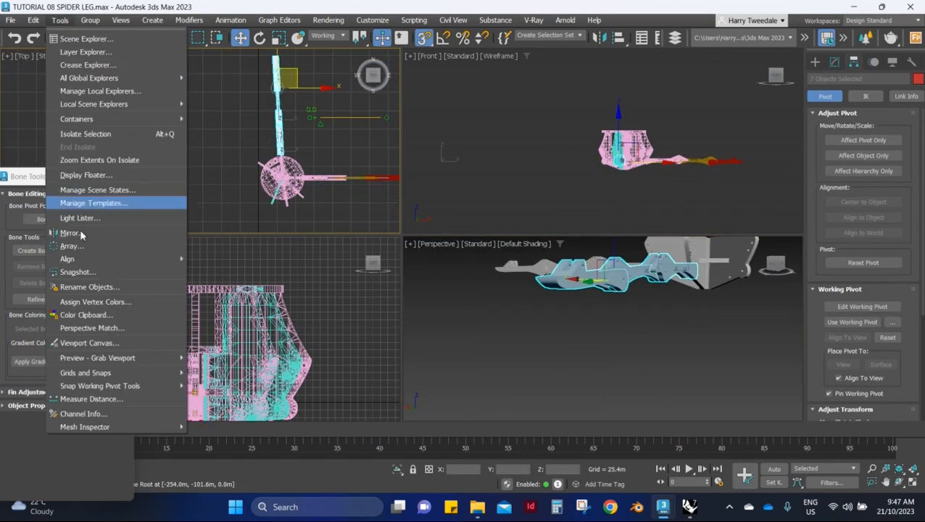
left_click(80, 232)
left_click(478, 192)
left_click(436, 193)
left_click(436, 205)
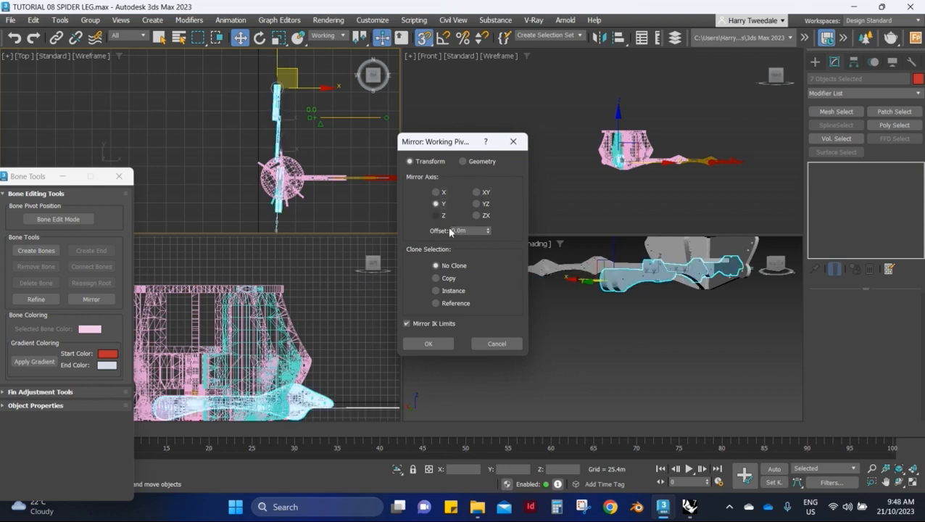
left_click(497, 343)
- Clone the selected leg on the base's upper arm
scroll(273, 149, "up", 3)
key("e")
right_click(220, 146)
left_click(241, 220)
left_click(427, 296)
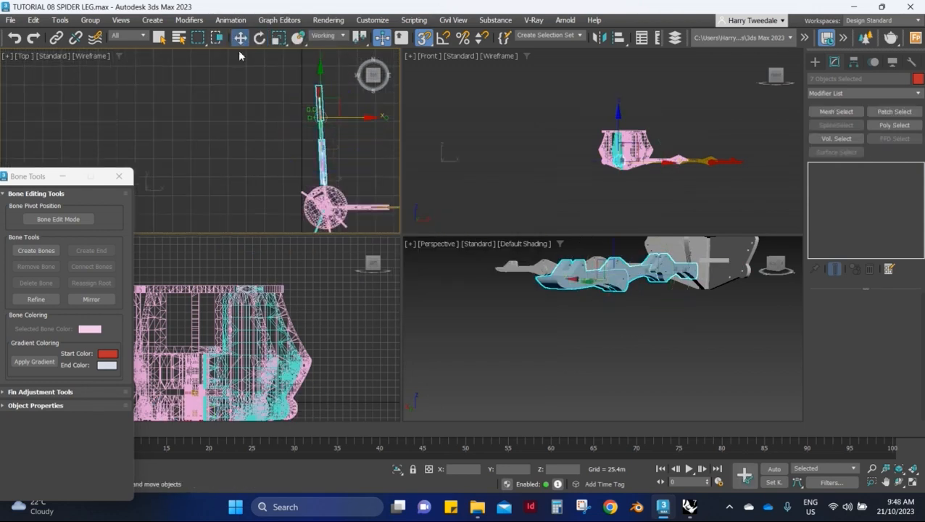
- Move the clone off the original leg and rotate it to follow the base's upper-left arm in the Top view
left_click(241, 38)
scroll(278, 151, "up", 6)
mouse_move(285, 110)
left_mouse_down()
mouse_move(279, 149)
mouse_move(306, 134)
left_mouse_up()
left_click(260, 38)
scroll(285, 103, "down", 3)
left_click_drag(190, 108, 191, 108)
- Move the rotated clone against the end of the base's upper-left arm in the Top view
left_click(241, 38)
scroll(287, 129, "up", 6)
mouse_move(367, 131)
left_mouse_down()
mouse_move(227, 109)
mouse_move(243, 110)
left_mouse_up()
scroll(228, 110, "down", 5)
scroll(617, 150, "up", 6)
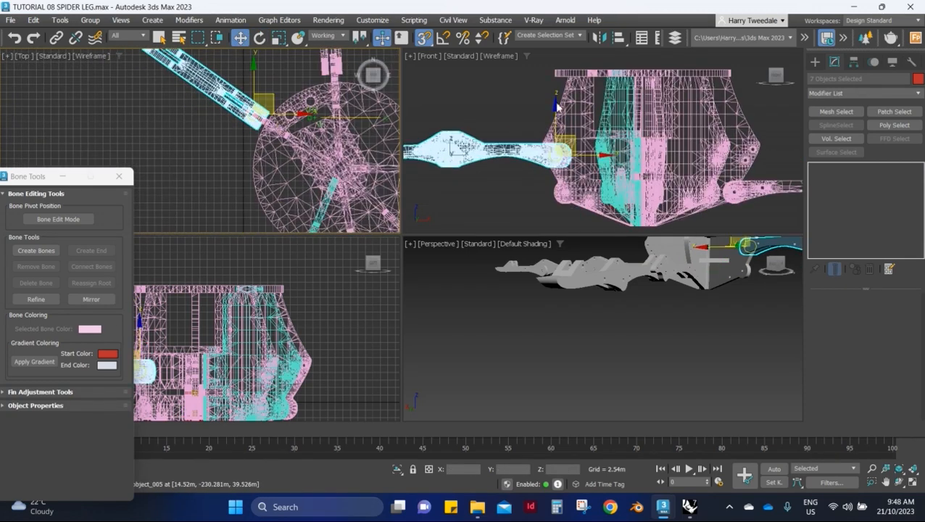
- Lower the cloned leg to the height of the base's arm joint in the Front view and check the fit
left_click_drag(556, 127, 555, 168)
scroll(557, 190, "up", 8)
scroll(258, 108, "up", 3)
scroll(532, 158, "down", 3)
scroll(742, 286, "up", 4)
middle_click_drag(725, 296, 638, 290, "alt")
scroll(696, 303, "down", 6)
scroll(616, 276, "up", 8)
scroll(615, 274, "down", 6)
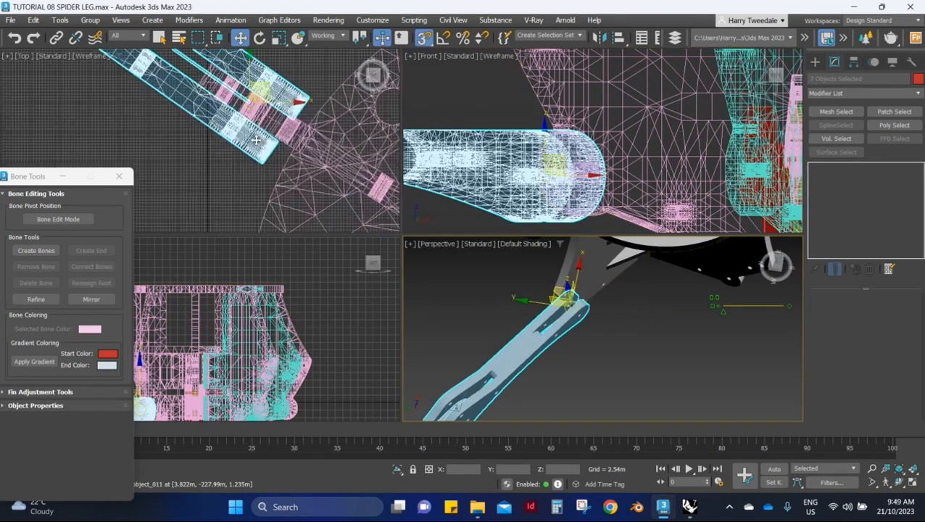
- Select the leg on the base's upper-left arm in the Top view and clone it
scroll(599, 156, "down", 8)
scroll(349, 242, "down", 6)
scroll(280, 114, "down", 7)
left_click(279, 94)
middle_click_drag(281, 92, 255, 99)
scroll(255, 99, "down", 2)
left_click_drag(158, 63, 257, 99)
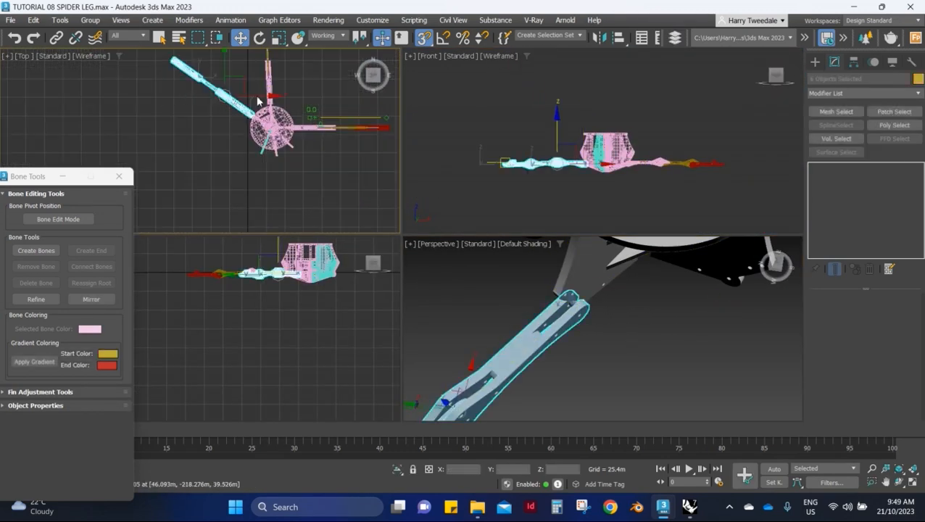
scroll(249, 101, "up", 2)
key("ctrl+v")
key("Return")
- Move the new clone toward the base's lower-left arm in the Top view
left_click(211, 59)
scroll(276, 129, "down", 2)
scroll(276, 129, "down", 3)
key("ctrl+z")
left_click_drag(270, 140, 236, 147)
scroll(267, 167, "up", 4)
key("e")
key("ctrl+z")
scroll(251, 227, "up", 3)
scroll(198, 144, "down", 8)
- Rotate the clone to point along the base's lower-left arm and bring it up against that arm
key("w")
scroll(236, 107, "up", 5)
scroll(218, 145, "down", 2)
scroll(224, 159, "down", 3)
key("e")
scroll(210, 85, "up", 5)
key("Delete")
scroll(220, 117, "down", 2)
scroll(258, 103, "up", 5)
scroll(263, 72, "down", 5)
key("ctrl+z")
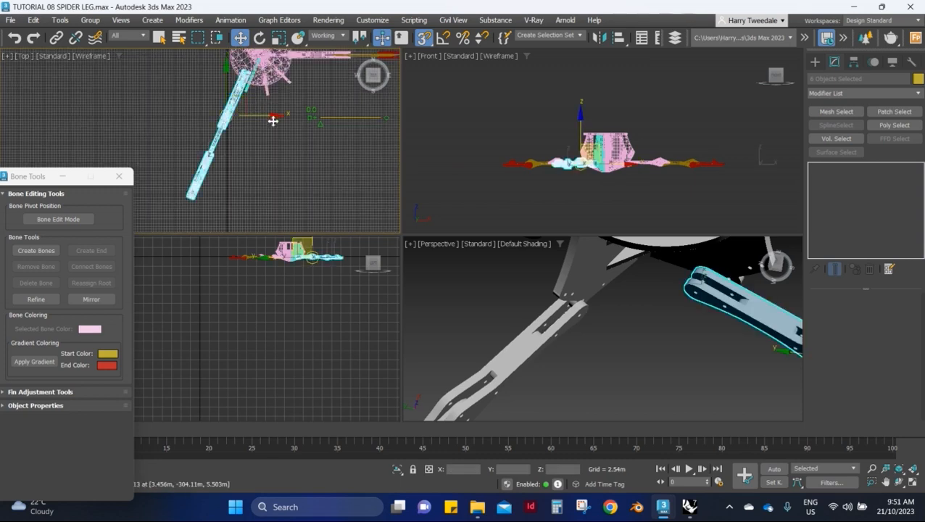
scroll(250, 112, "up", 3)
scroll(584, 258, "down", 5)
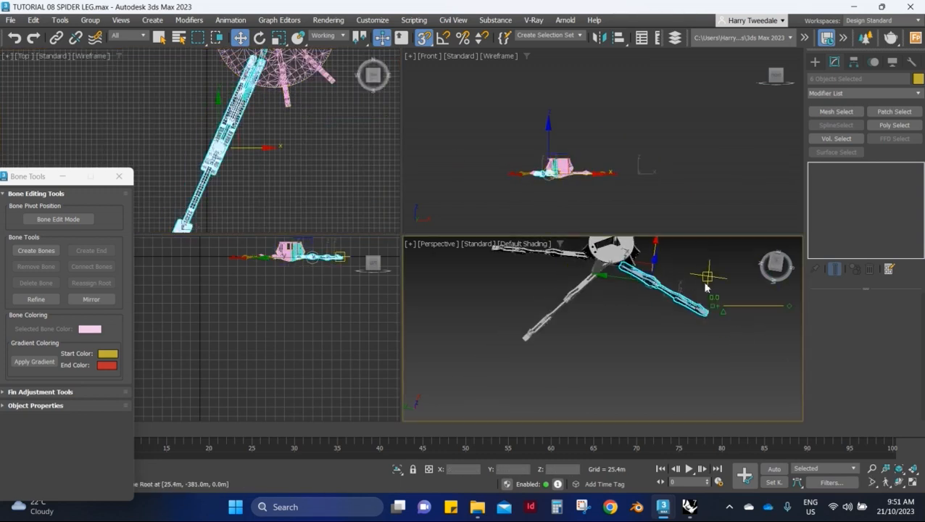
- Adjust the cloned leg's height against the base's lower-left arm joint in the Perspective view
middle_click_drag(675, 331, 648, 290, "alt")
scroll(648, 291, "up", 6)
scroll(647, 290, "down", 6)
scroll(624, 284, "up", 3)
scroll(621, 284, "down", 3)
left_click_drag(619, 284, 614, 255)
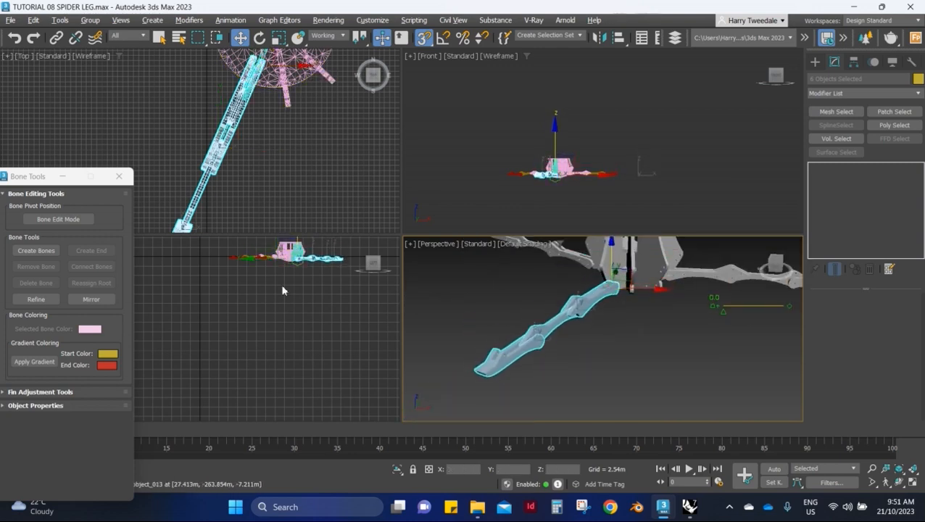
- Shift the leg outward along the lower-left arm in the Top view and readjust its height in the Perspective view
scroll(258, 86, "up", 3)
middle_click_drag(258, 81, 266, 115)
left_click_drag(262, 101, 255, 142)
scroll(254, 141, "down", 3)
left_click_drag(605, 255, 615, 289)
scroll(616, 290, "up", 5)
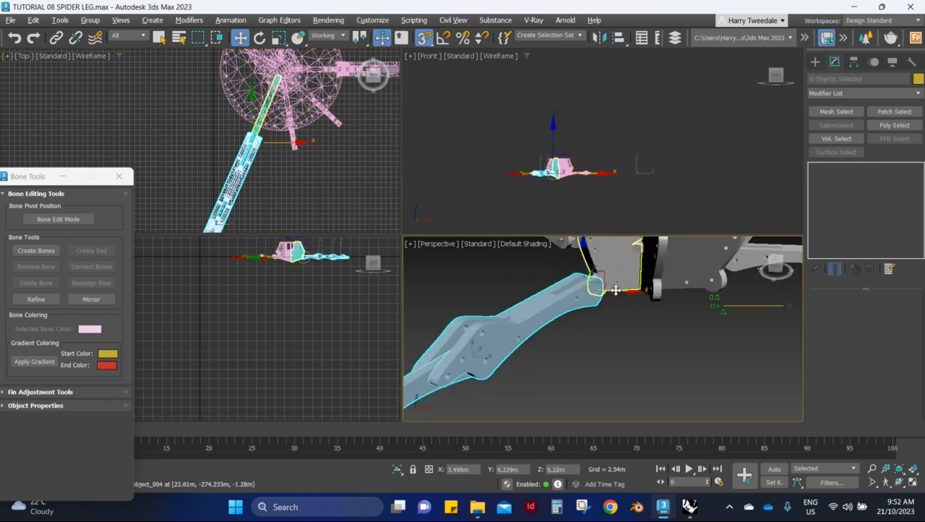
- Reselect the leg's parts and nudge the leg over the end of the base's lower-left arm in the Top view
middle_click_drag(616, 290, 591, 319, "alt")
scroll(602, 311, "up", 3)
left_click(327, 304)
left_click(252, 155)
scroll(268, 167, "down", 4)
double_click(265, 146)
scroll(265, 146, "up", 5)
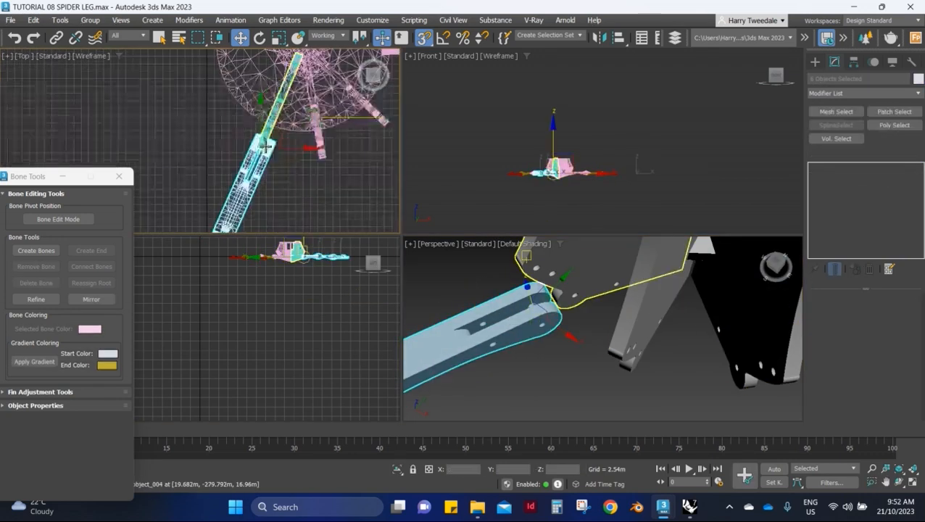
scroll(282, 148, "down", 5)
mouse_move(297, 140)
left_mouse_down()
mouse_move(296, 148)
mouse_move(296, 130)
left_mouse_up()
scroll(296, 149, "up", 5)
scroll(300, 131, "up", 5)
scroll(547, 279, "down", 7)
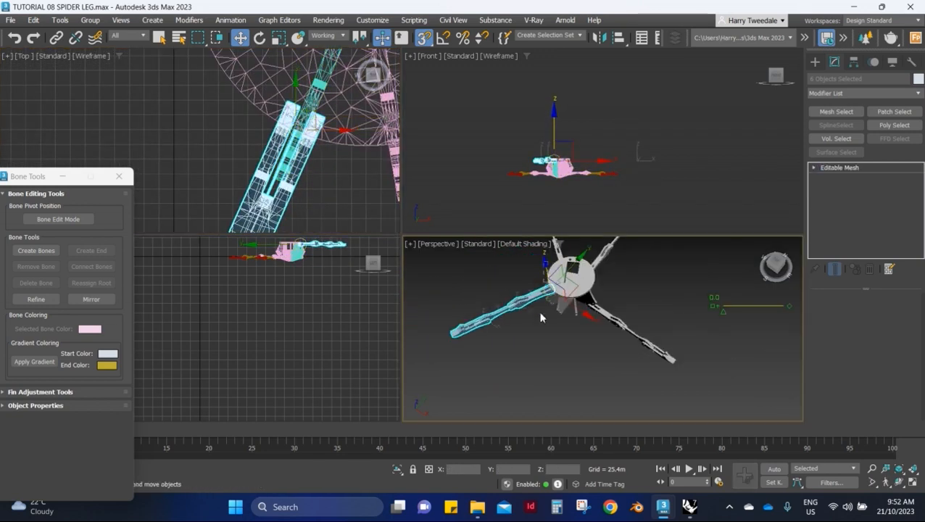
- Lower the leg beside the base to the lower-left arm's joint in the Perspective view
middle_click_drag(540, 317, 584, 303, "alt")
left_click(586, 305)
scroll(571, 259, "up", 7)
left_click_drag(553, 262, 488, 320)
scroll(563, 282, "down", 2)
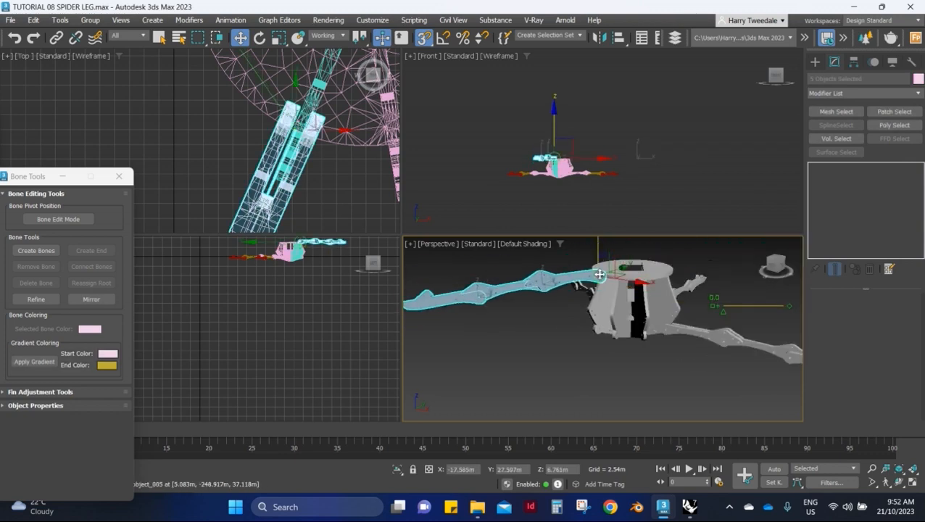
left_click_drag(599, 274, 604, 335)
- Examine how the lower-left leg meets the base from several angles
left_click(542, 309)
middle_click_drag(544, 287, 583, 328, "alt")
scroll(586, 311, "down", 4)
scroll(298, 160, "down", 7)
left_click_drag(319, 176, 238, 231)
scroll(310, 151, "up", 5)
left_click(549, 315)
scroll(667, 348, "up", 3)
middle_click_drag(667, 347, 625, 357, "alt")
scroll(627, 352, "down", 5)
scroll(262, 200, "down", 6)
- Select the legs on the base's upper and upper-left arms in the Top view and clone them together
left_click_drag(287, 77, 188, 145)
right_click(238, 109)
left_click(258, 171)
left_click(428, 296)
scroll(246, 116, "down", 3)
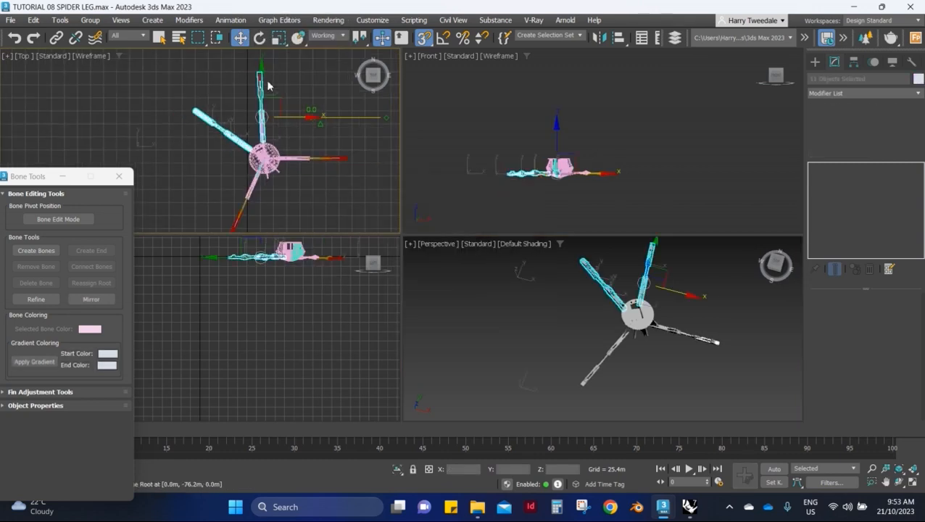
- Move the two cloned legs to the opposite side of the base and rotate them about -155 degrees in the Top view
scroll(277, 202, "down", 4)
scroll(275, 196, "up", 5)
left_click_drag(267, 190, 327, 167)
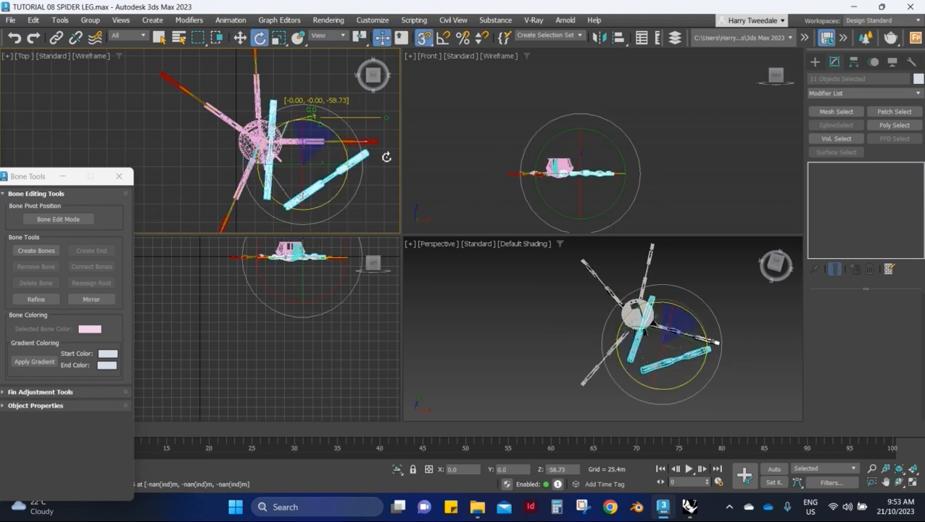
left_click_drag(201, 154, 224, 229)
scroll(232, 250, "down", 4)
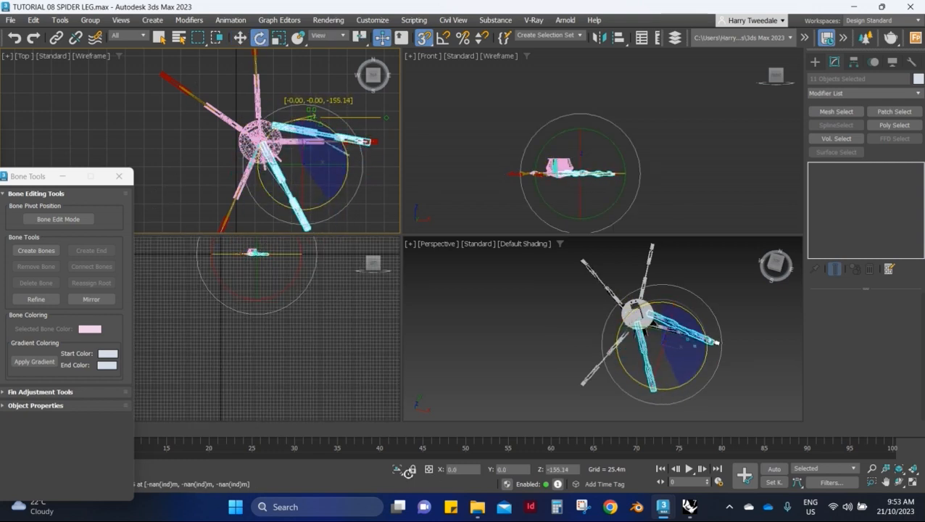
- Try to fit one of the rotated clones onto the base's free lower arm in the Top view
scroll(293, 194, "up", 5)
left_click_drag(301, 187, 275, 227)
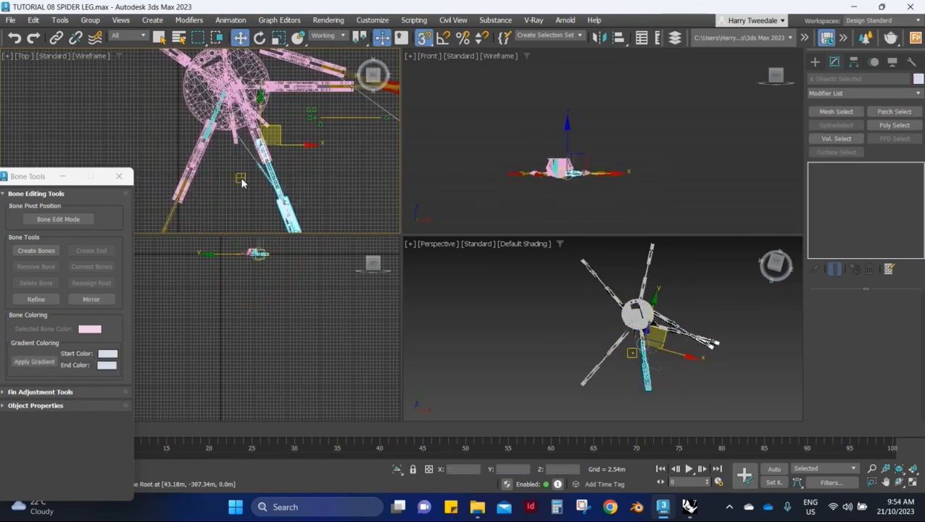
left_click(264, 161)
scroll(264, 164, "down", 4)
left_click(309, 204)
double_click(268, 169)
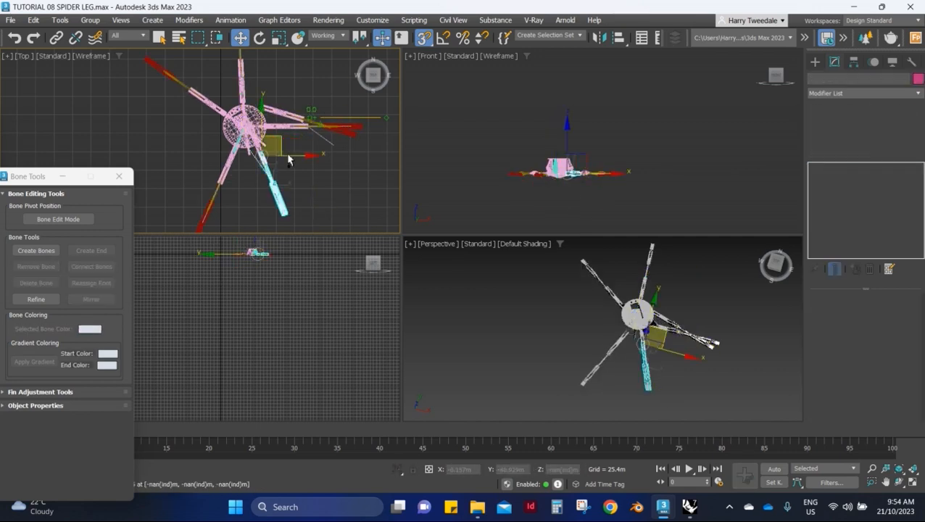
- Undo the placement and rotation of the two cloned legs
key("ctrl+z")
key("ctrl+z")
key("ctrl+z")
key("ctrl+z")
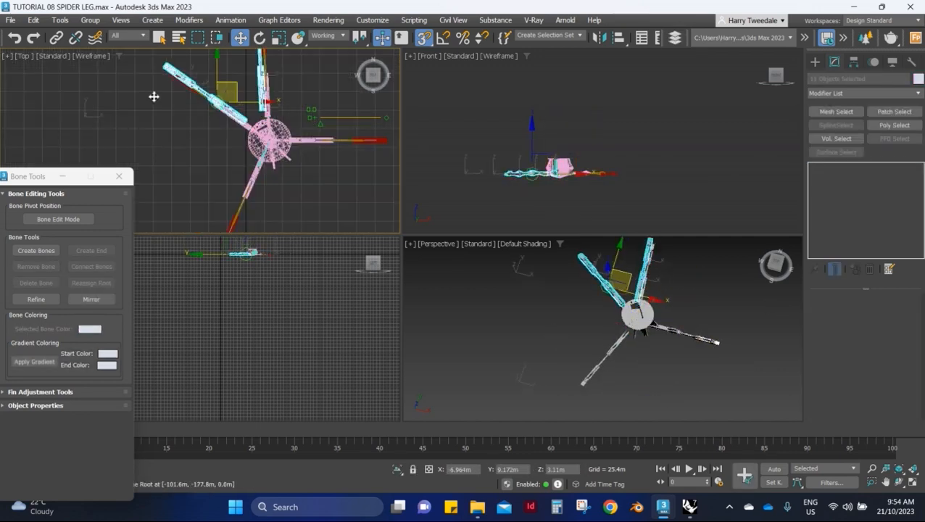
- Park both cloned legs clear of the base in the Top view and bring the slanted one back over the base
left_click_drag(216, 147, 199, 132)
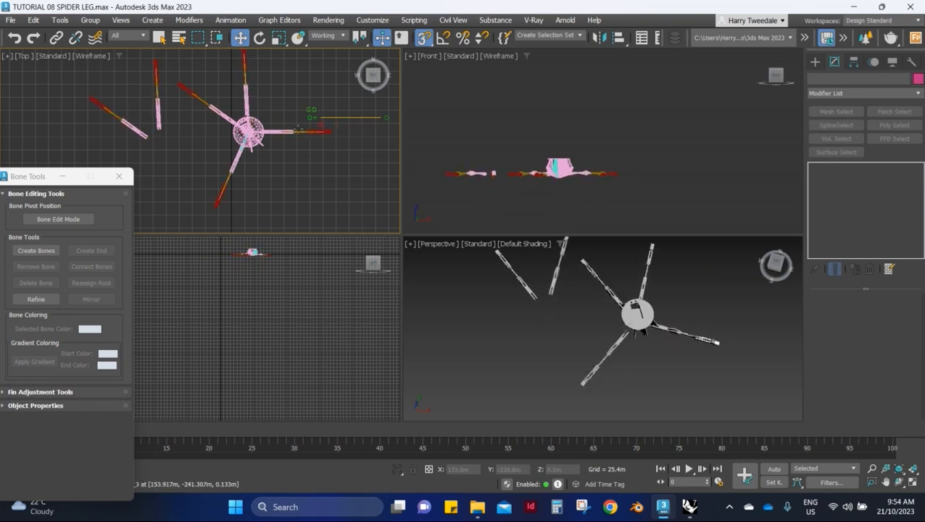
key("ctrl+z")
key("ctrl+z")
key("ctrl+z")
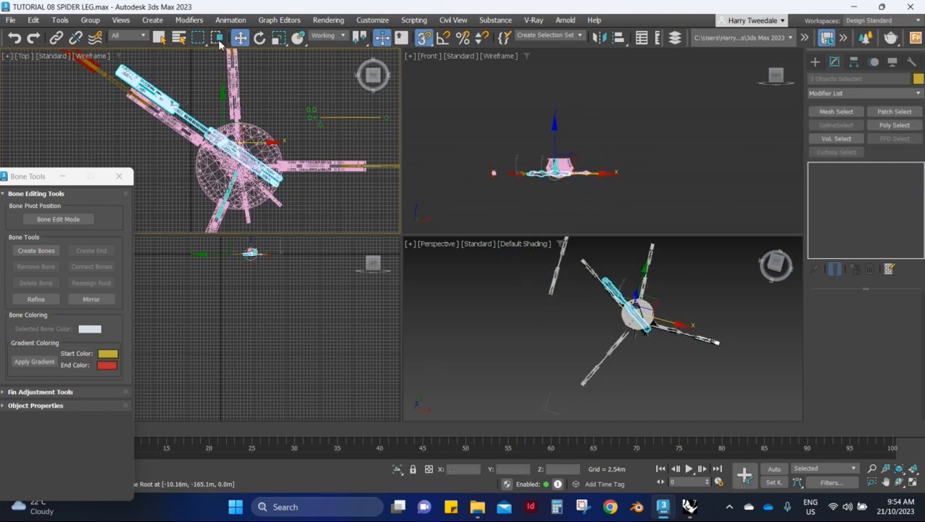
- Rotate the slanted clone about 180 degrees in the Top view and undo the faulty move that follows
key("ctrl+z")
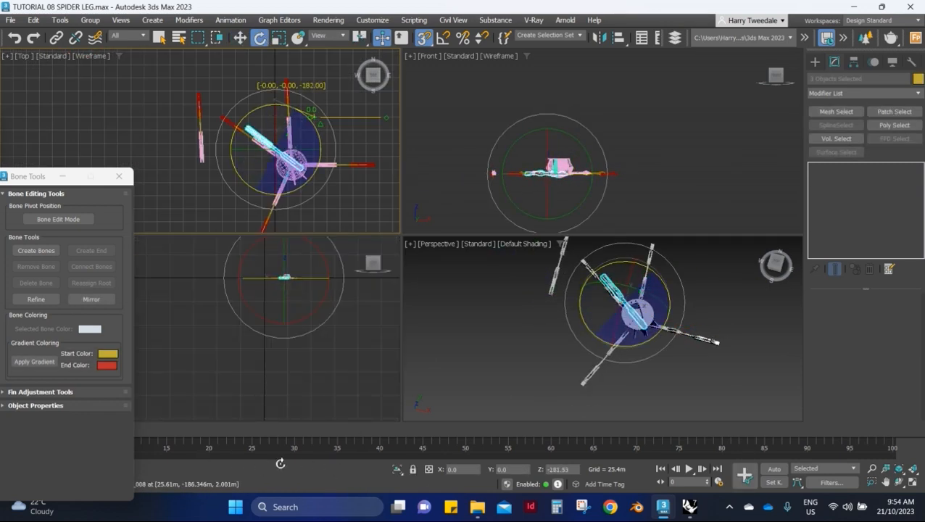
scroll(261, 141, "up", 6)
key("w")
scroll(253, 103, "down", 4)
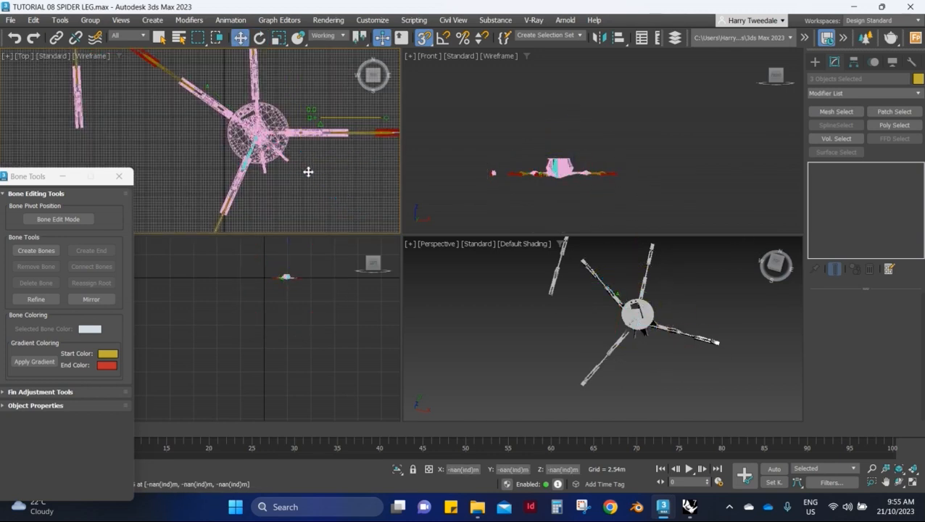
key("ctrl+z")
- Move the rotated clone toward the base's lower-right arm in the Top view
scroll(290, 162, "up", 3)
left_click(290, 162)
scroll(304, 189, "down", 3)
scroll(313, 163, "up", 3)
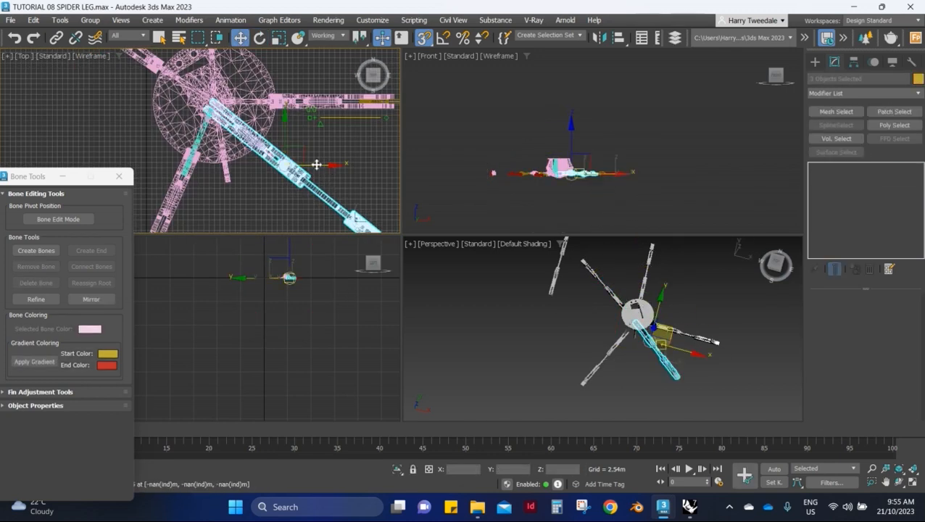
left_click_drag(317, 165, 339, 133)
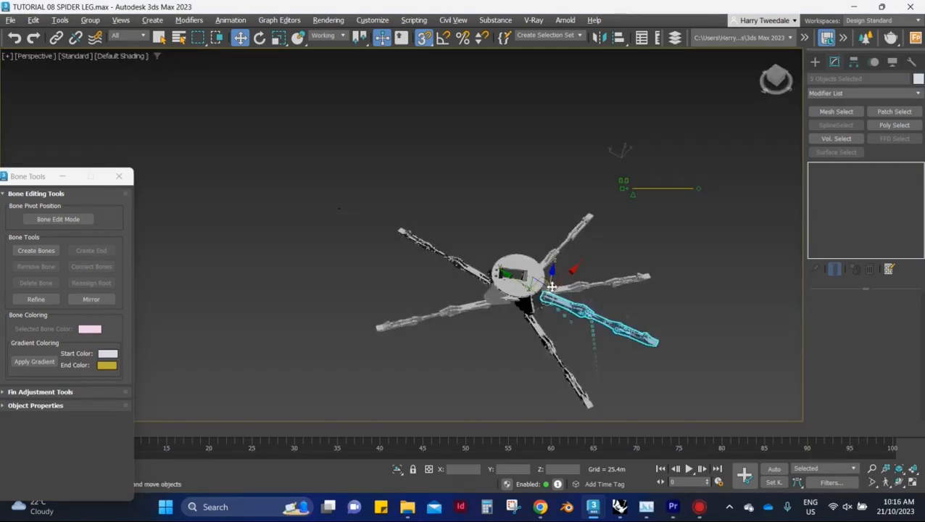
- Move the last cloned leg toward its arm joint on the base in the Perspective view and check it side-on
scroll(555, 272, "up", 3)
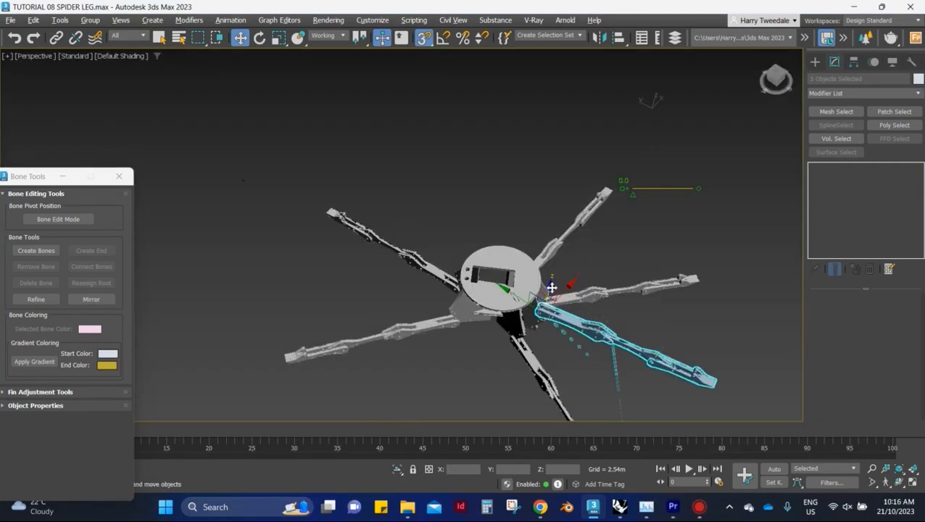
scroll(546, 342, "up", 4)
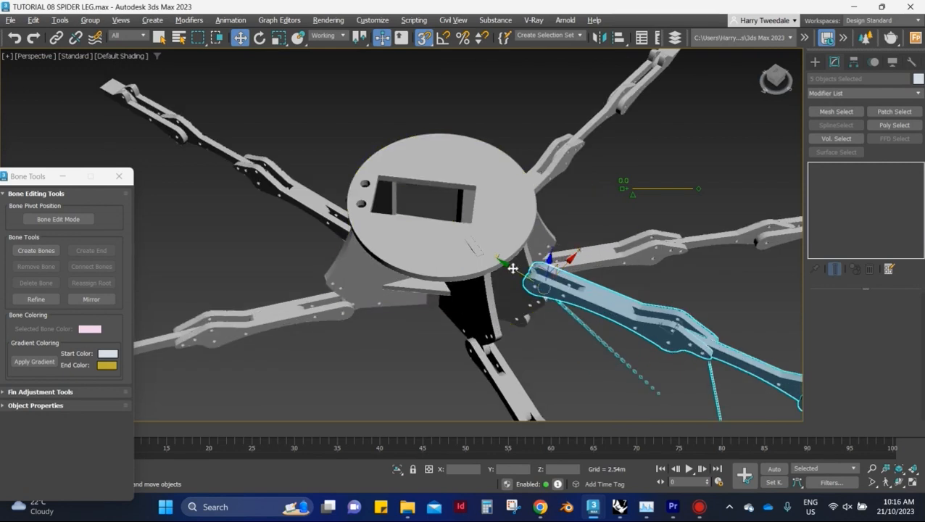
left_click_drag(511, 270, 509, 424)
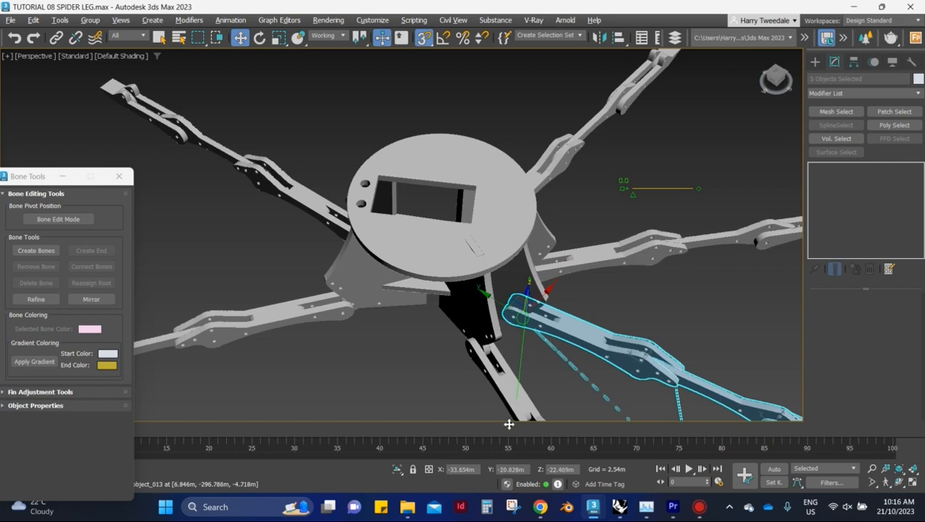
middle_click_drag(560, 265, 538, 221, "alt")
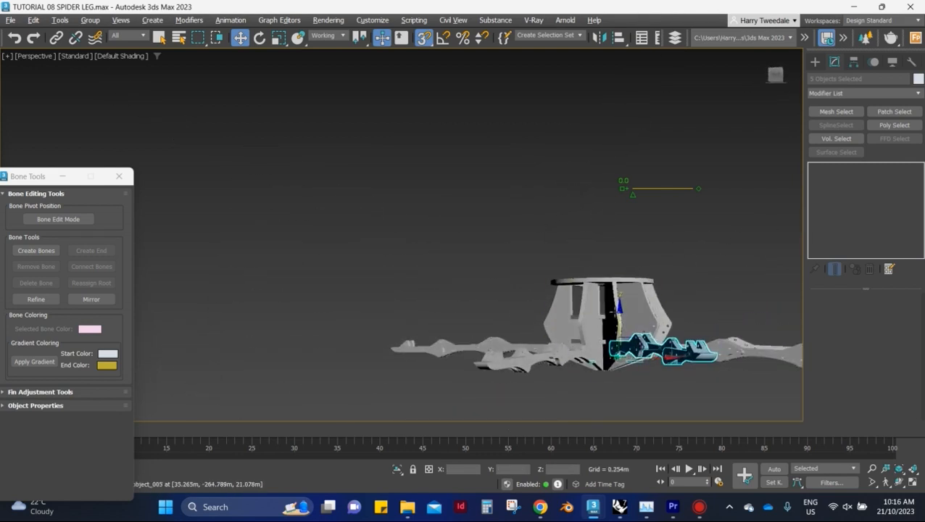
- Try to lower the last leg in the Perspective view, undo the resulting move of the base and clear the selection
left_click(622, 310)
left_click_drag(622, 312, 622, 334)
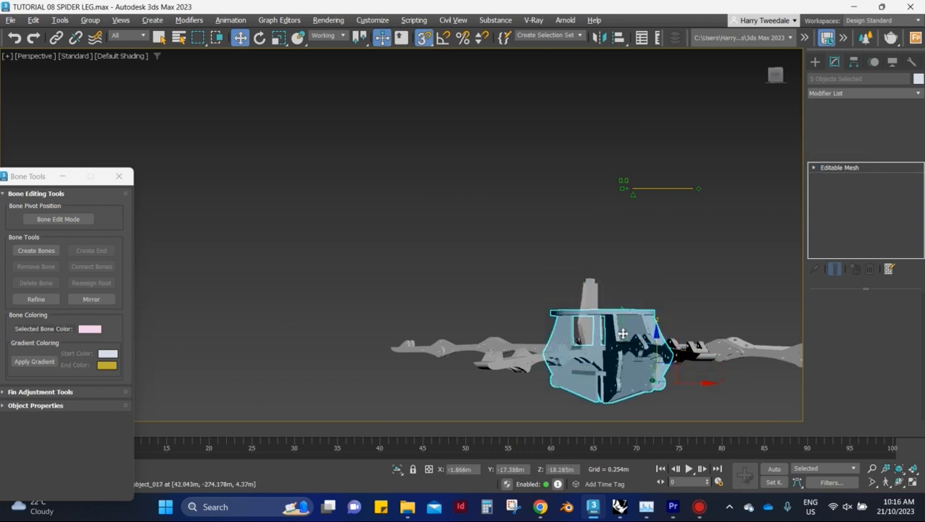
key("ctrl+z")
left_click(669, 271)
middle_click_drag(666, 258, 682, 315, "alt")
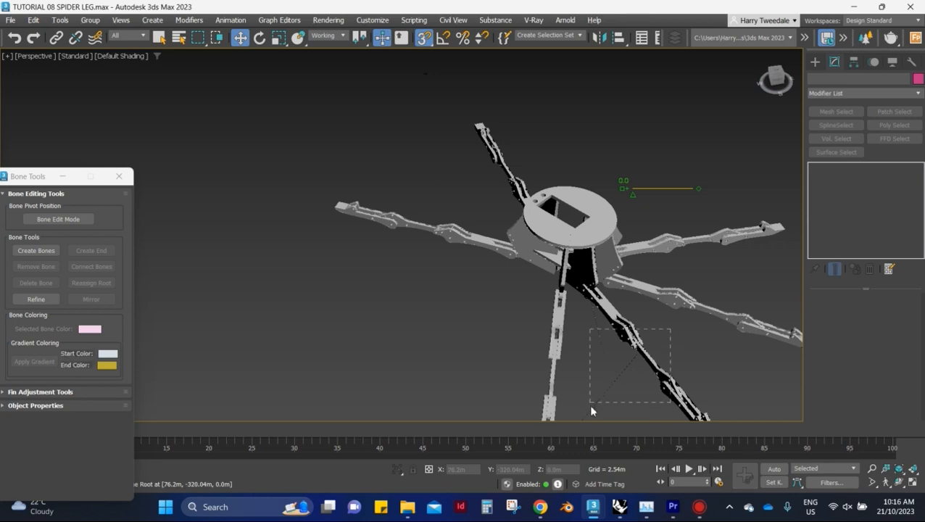
- Select the last leg with its bones, try to lower it vertically at its base joint and undo the move
left_click_drag(591, 407, 591, 408)
middle_click_drag(610, 361, 622, 205, "alt")
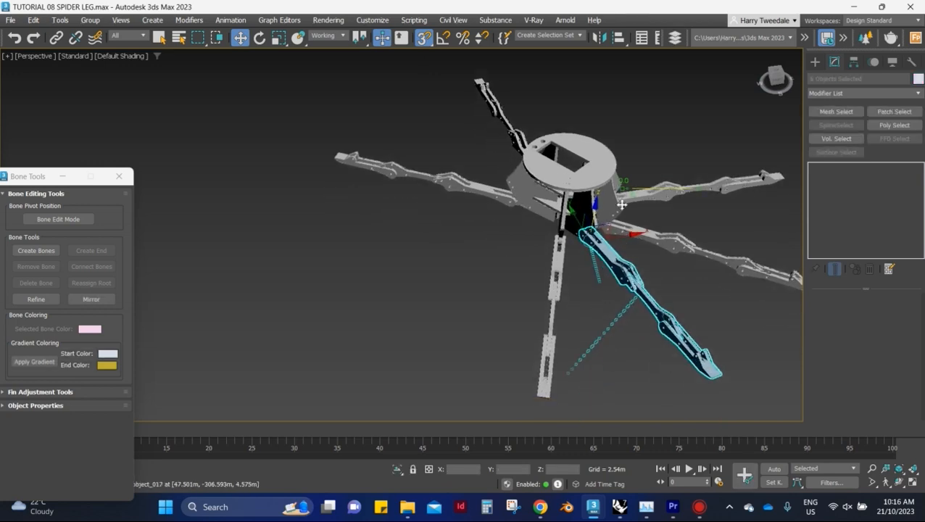
left_click_drag(652, 196, 560, 206)
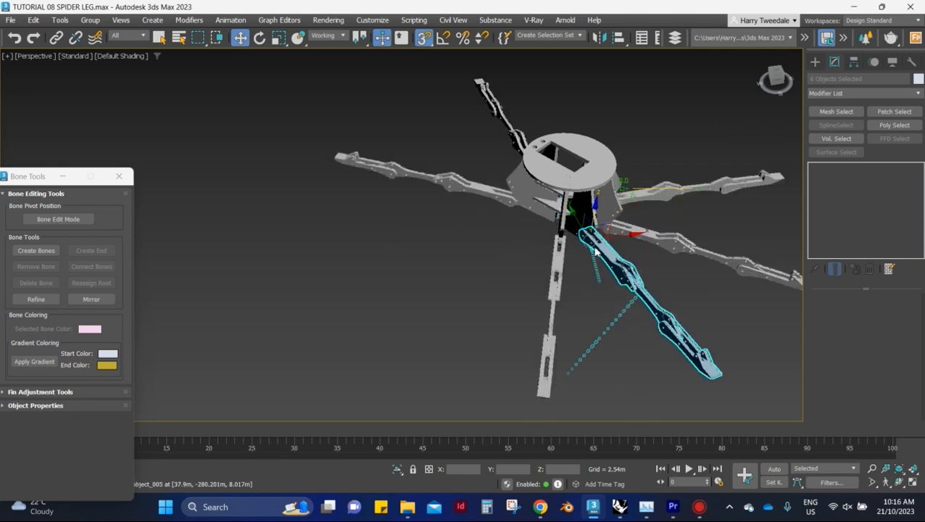
scroll(596, 251, "up", 3)
middle_click_drag(597, 247, 595, 227, "alt")
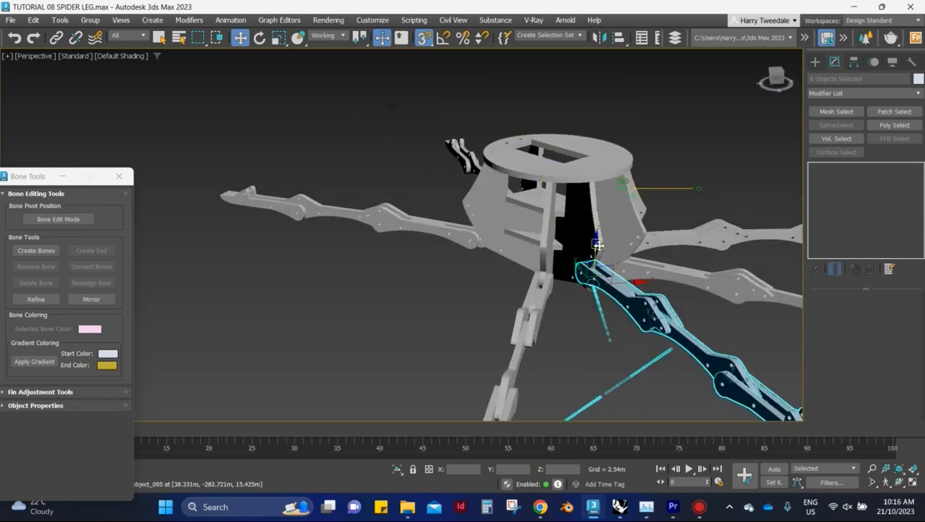
left_click_drag(596, 240, 594, 298)
key("ctrl+z")
- Select and delete the leftover bones lying in the open space between the base's legs in the Perspective view
middle_click_drag(402, 159, 488, 203, "alt")
scroll(482, 255, "down", 5)
left_click(564, 290)
left_click_drag(560, 286, 514, 288)
scroll(513, 288, "up", 5)
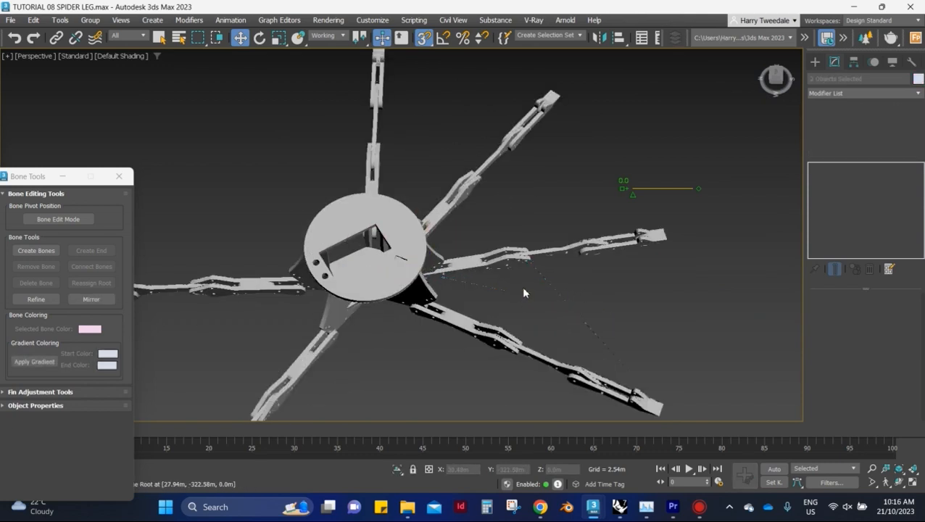
left_click(596, 329)
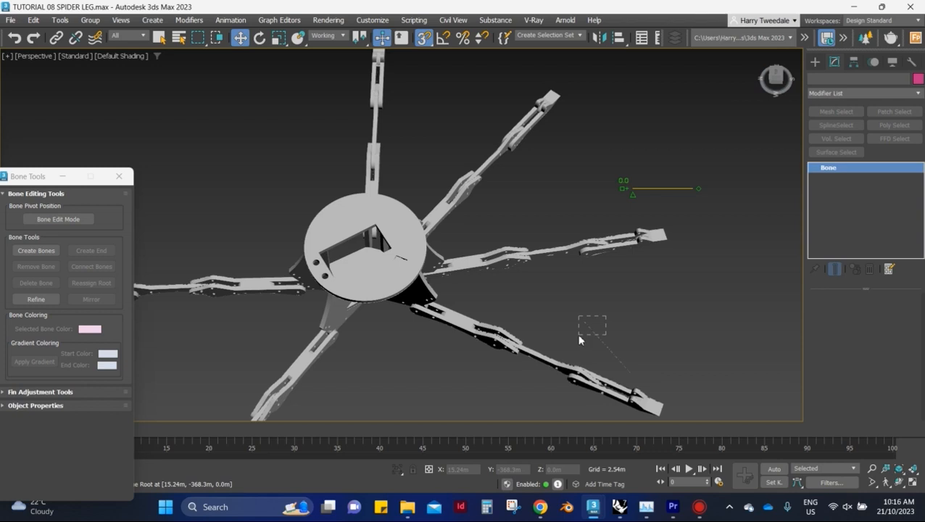
key("Delete")
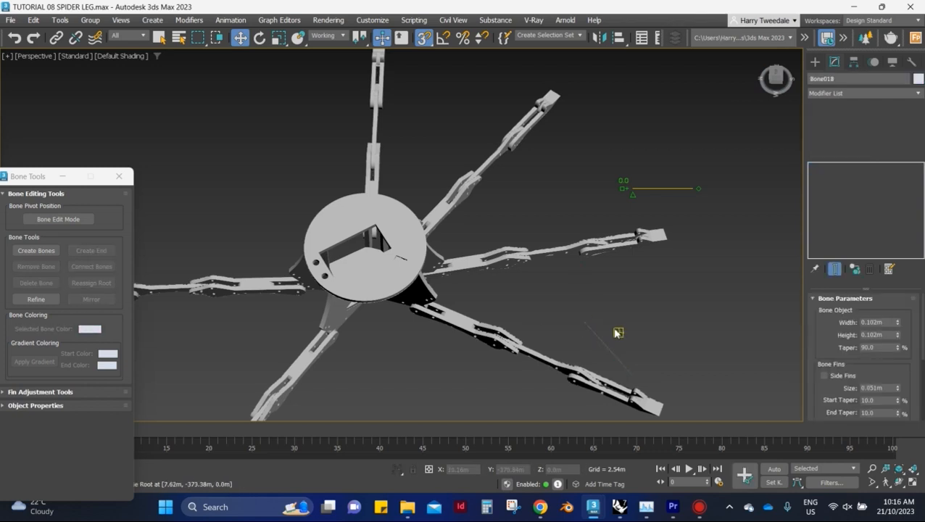
left_click(584, 338)
left_click_drag(631, 322, 577, 347)
mouse_move(632, 197)
left_mouse_down()
mouse_move(667, 200)
mouse_move(620, 205)
left_mouse_up()
- Minimize the Bone Tools window and save the scene with the assembled spider
middle_click_drag(564, 250, 483, 230, "alt")
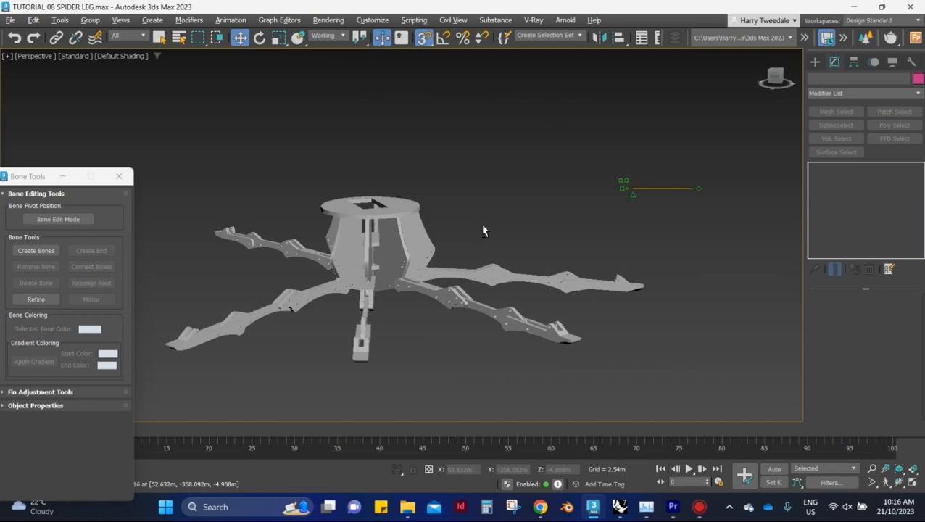
left_click(64, 177)
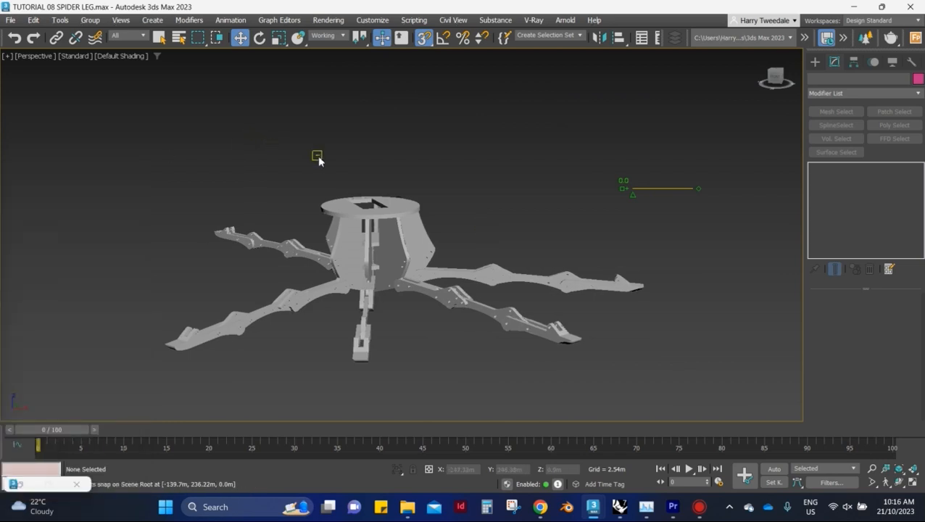
key("ctrl+s")
middle_click_drag(385, 259, 465, 245, "alt")
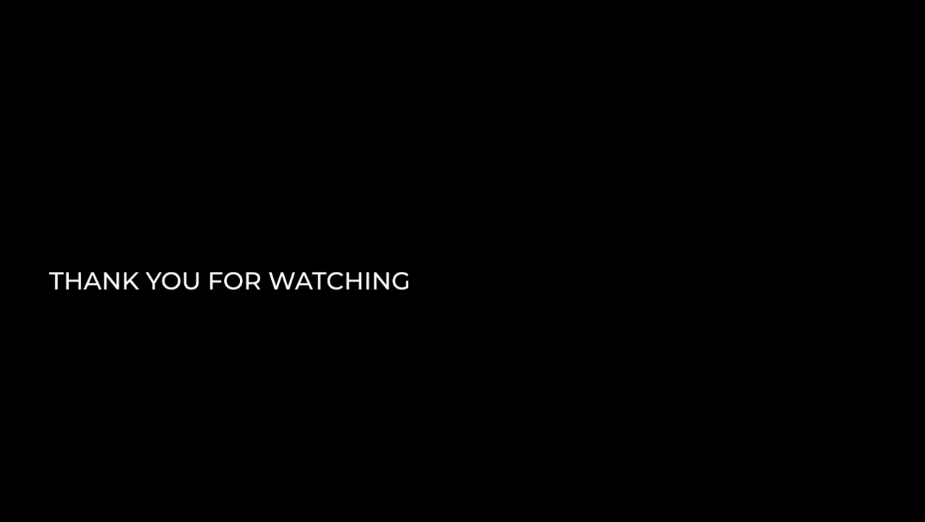